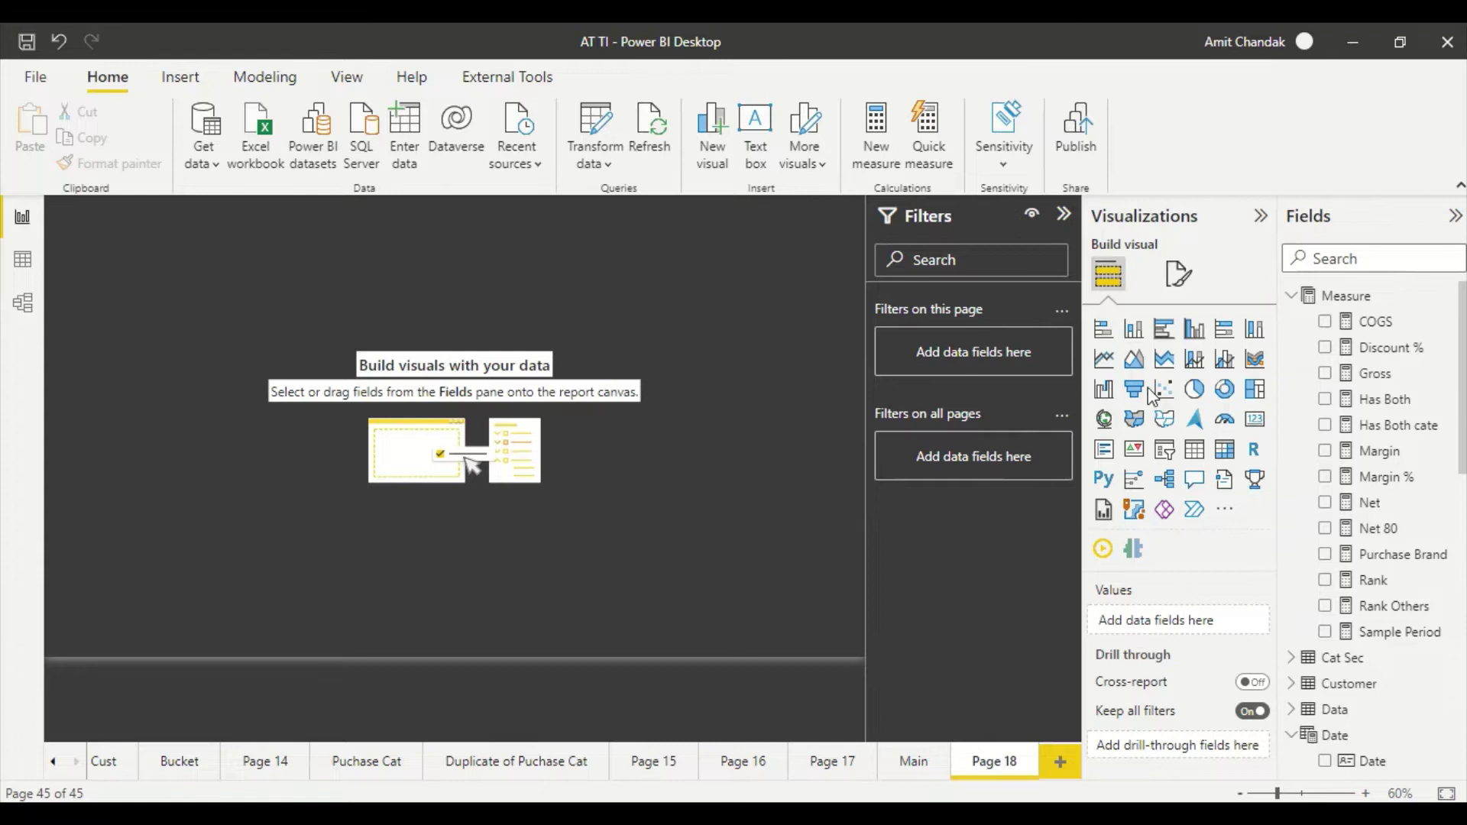
- Build a clustered column chart of Net by Brand and resize it to fill the left half of the report page
{"action": "left_click", "coordinate": [1200, 342]}
{"action": "left_click_drag", "start_coordinate": [136, 339], "coordinate": [713, 644]}
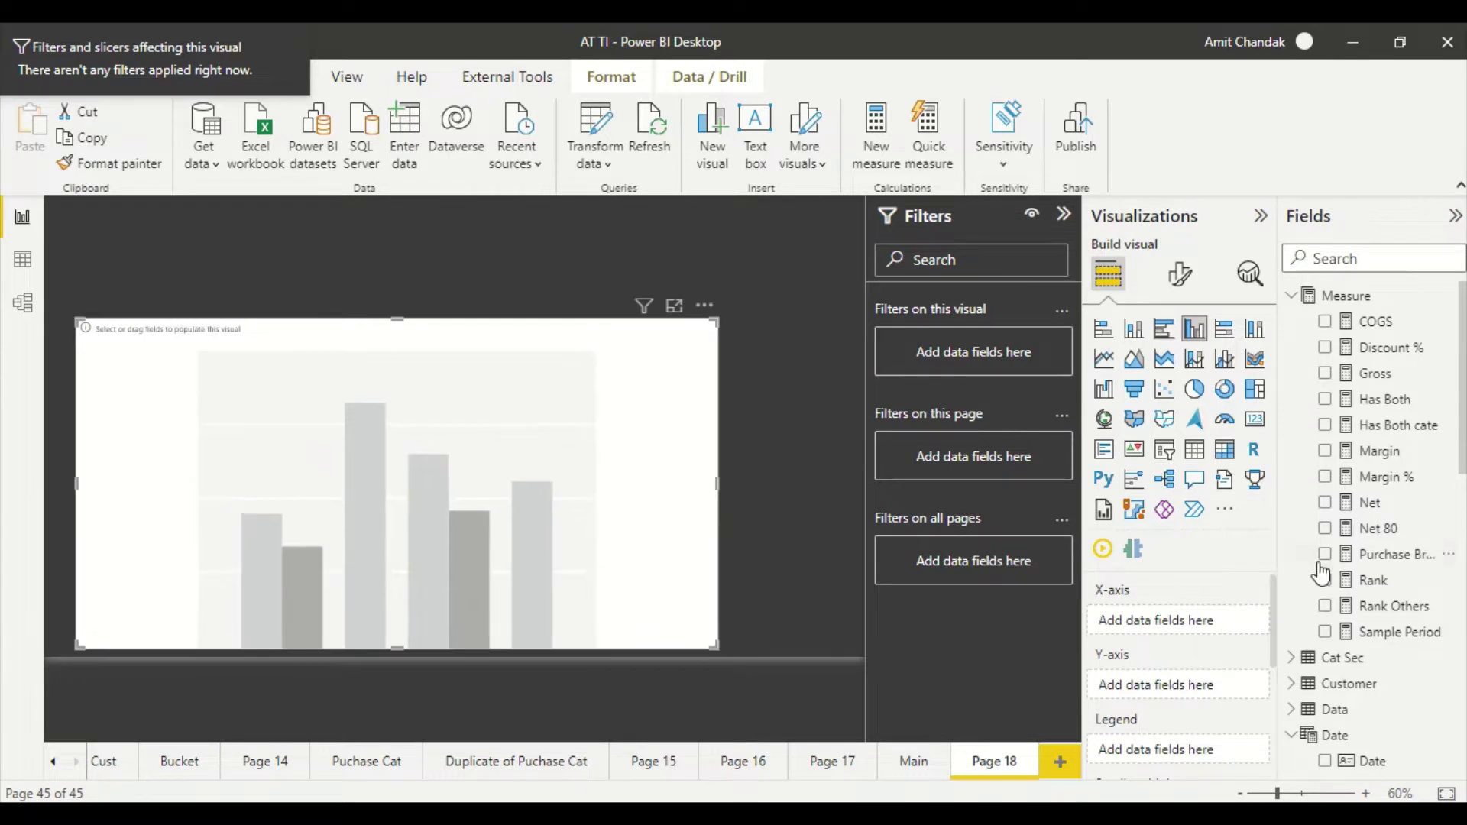
{"action": "scroll", "coordinate": [1375, 604], "scroll_direction": "down", "scroll_amount": 5}
{"action": "scroll", "coordinate": [1403, 598], "scroll_direction": "down", "scroll_amount": 3}
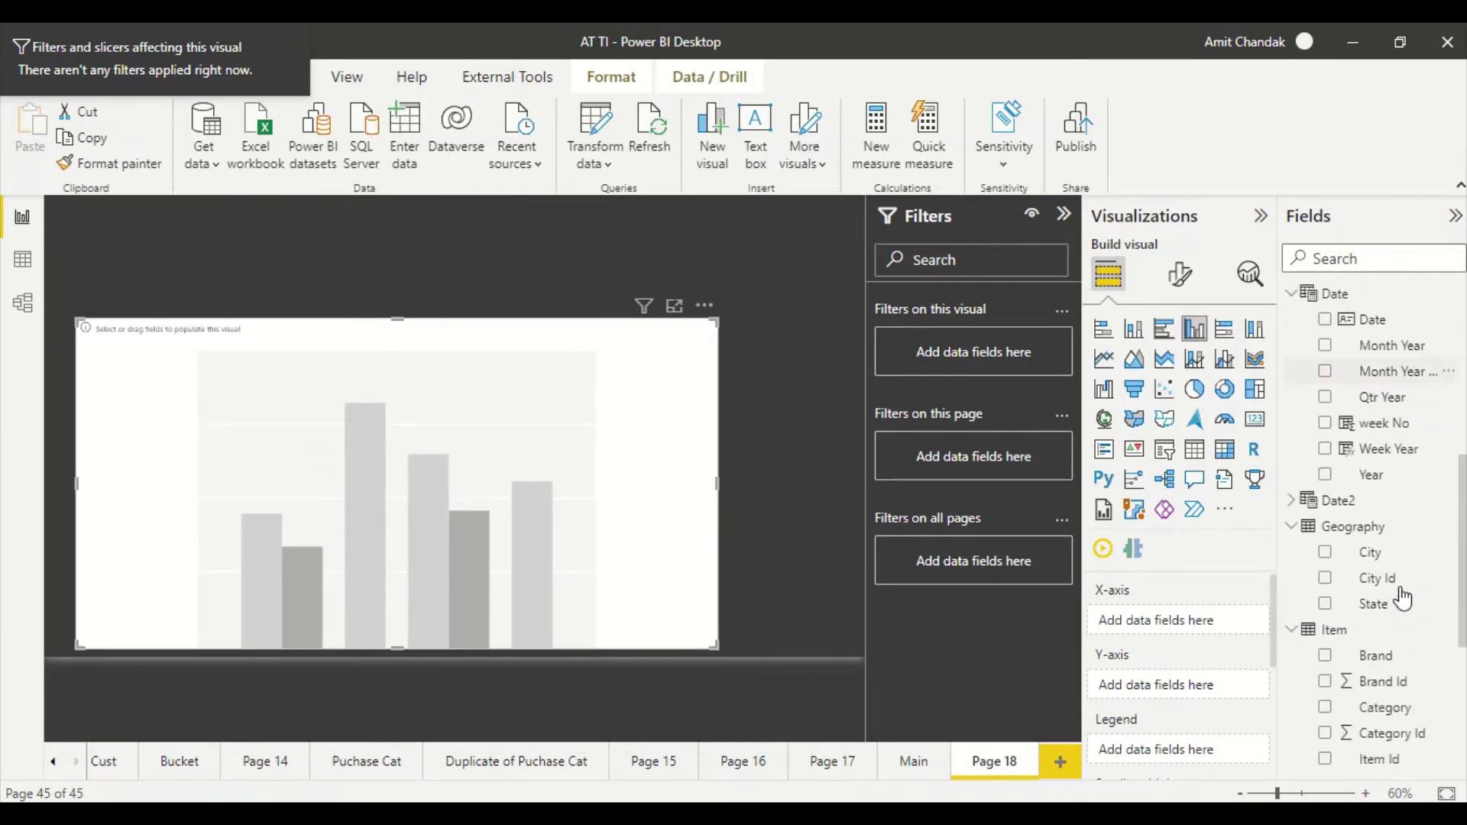
{"action": "left_click_drag", "start_coordinate": [1379, 508], "coordinate": [321, 476]}
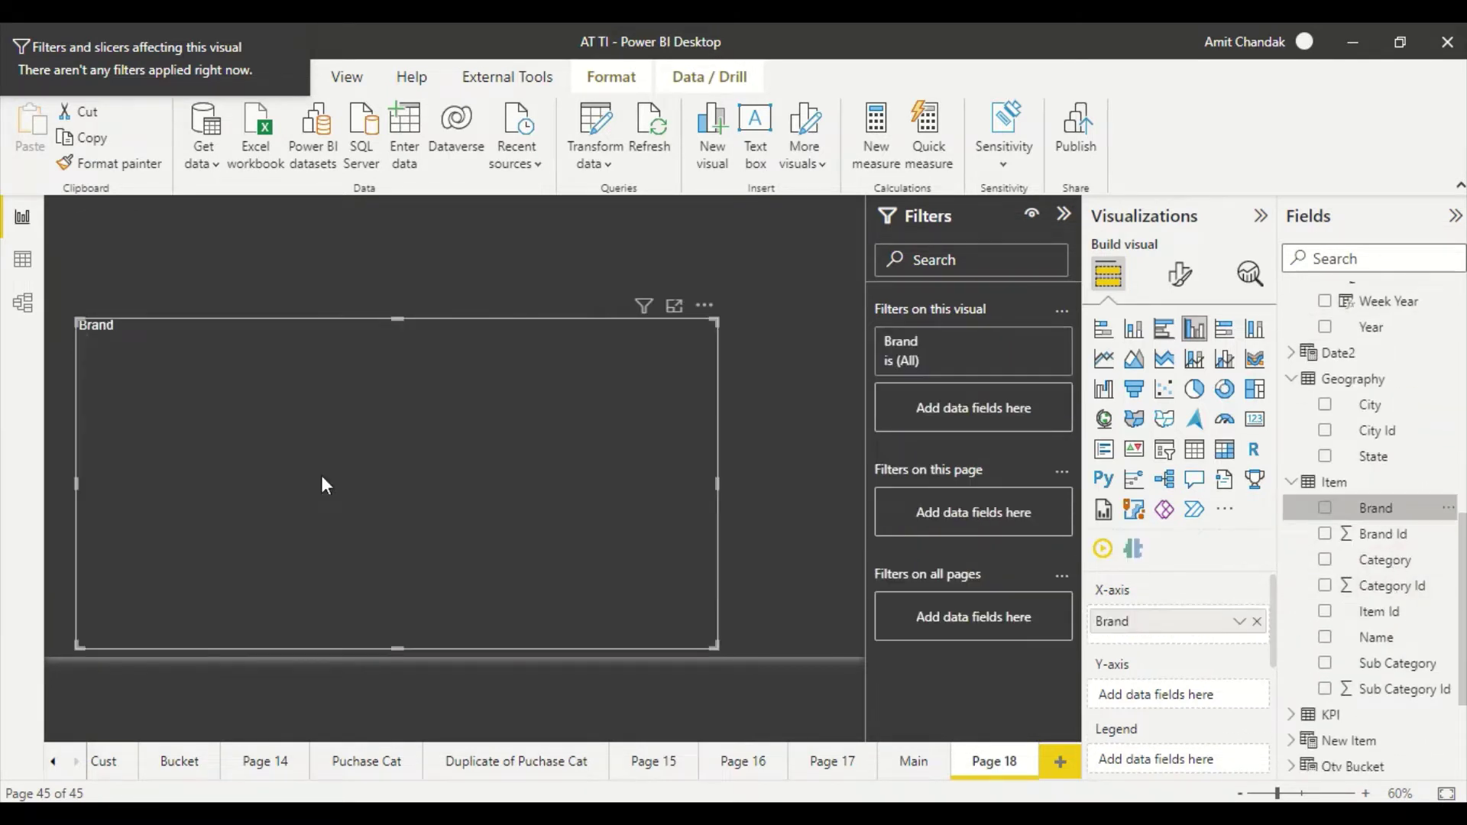
{"action": "scroll", "coordinate": [1397, 440], "scroll_direction": "up", "scroll_amount": 8}
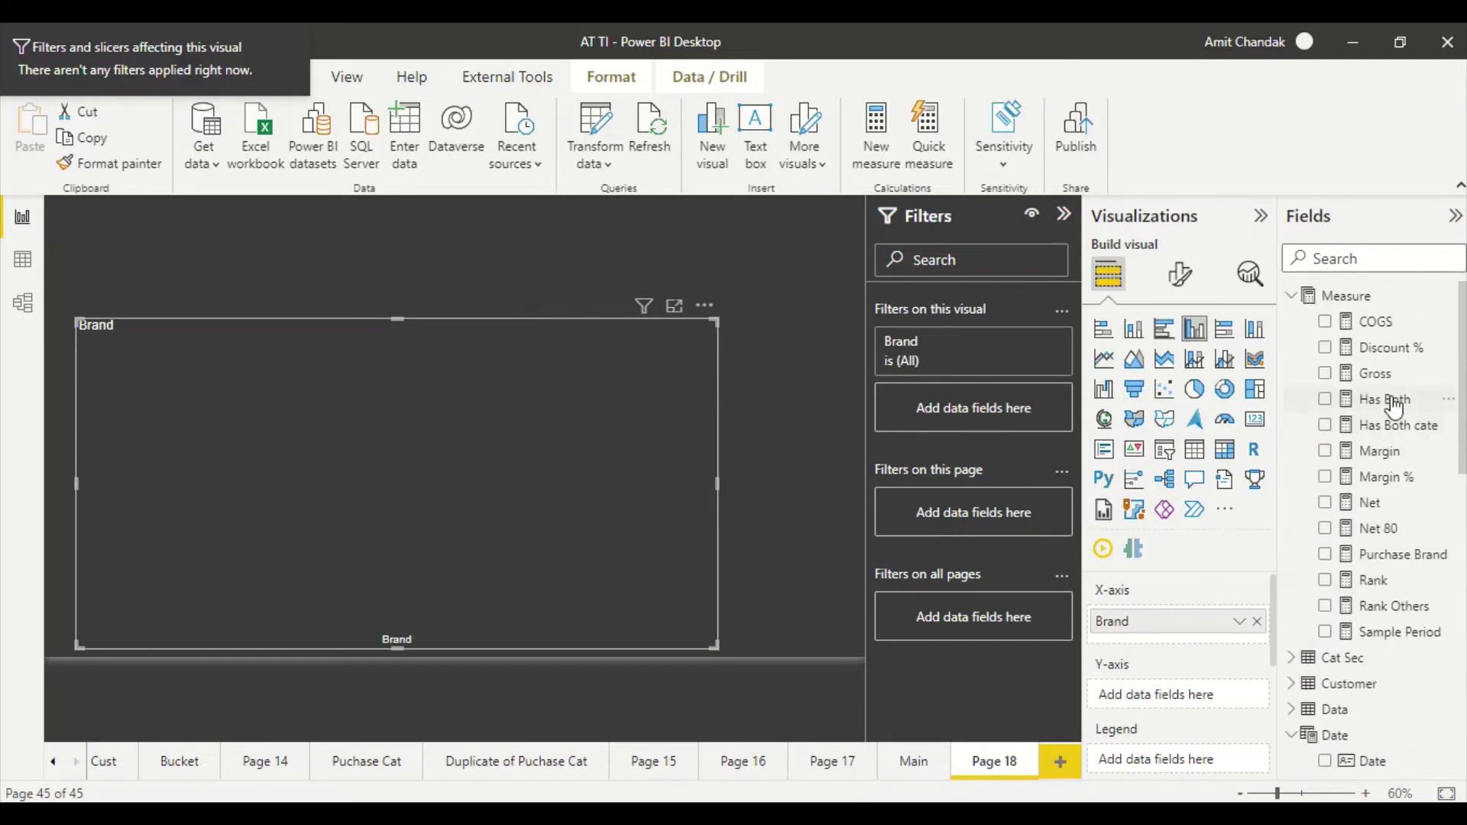
{"action": "left_click_drag", "start_coordinate": [1375, 513], "coordinate": [377, 488]}
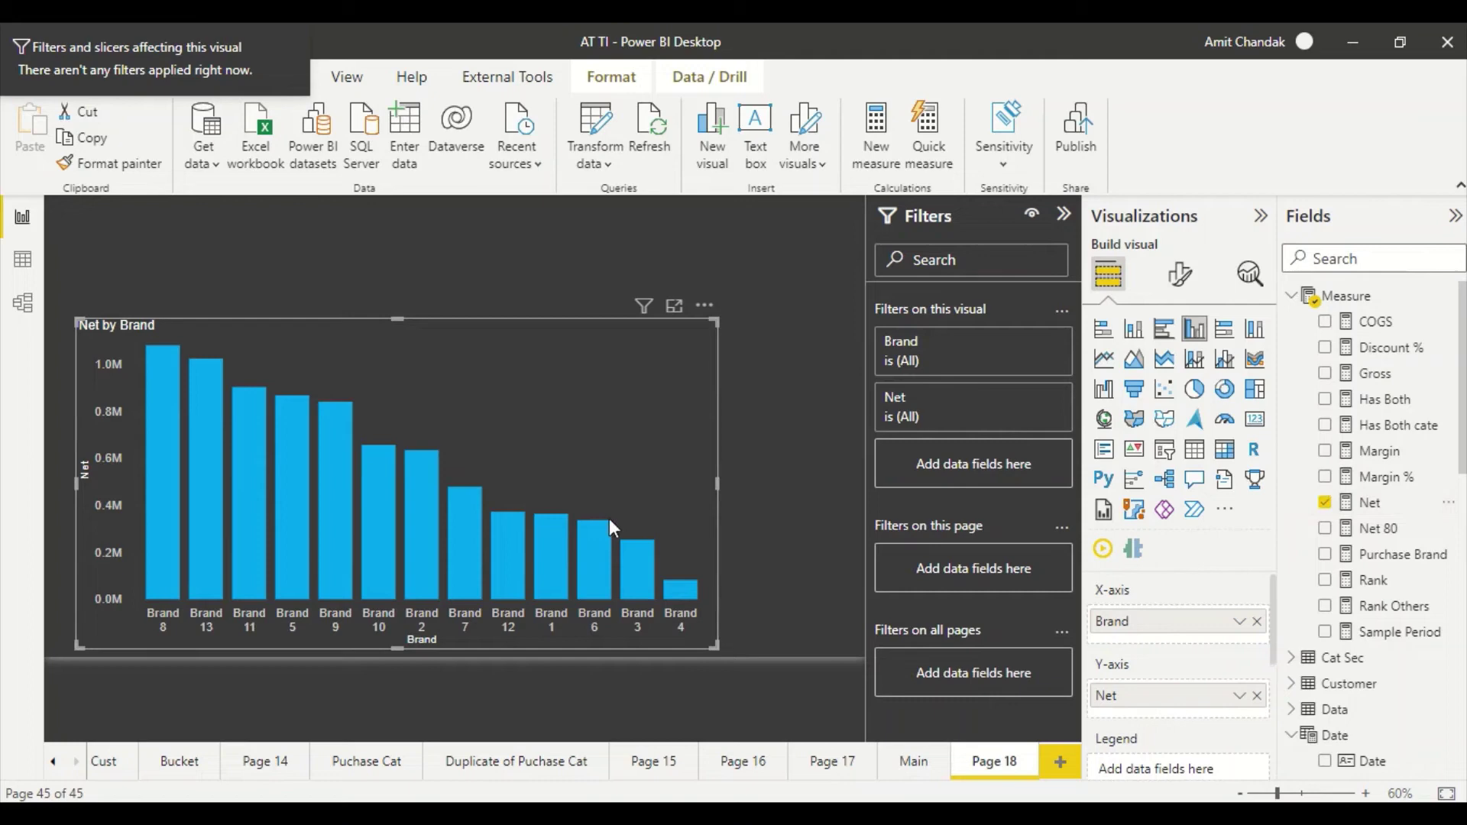
{"action": "left_click_drag", "start_coordinate": [710, 492], "coordinate": [475, 484]}
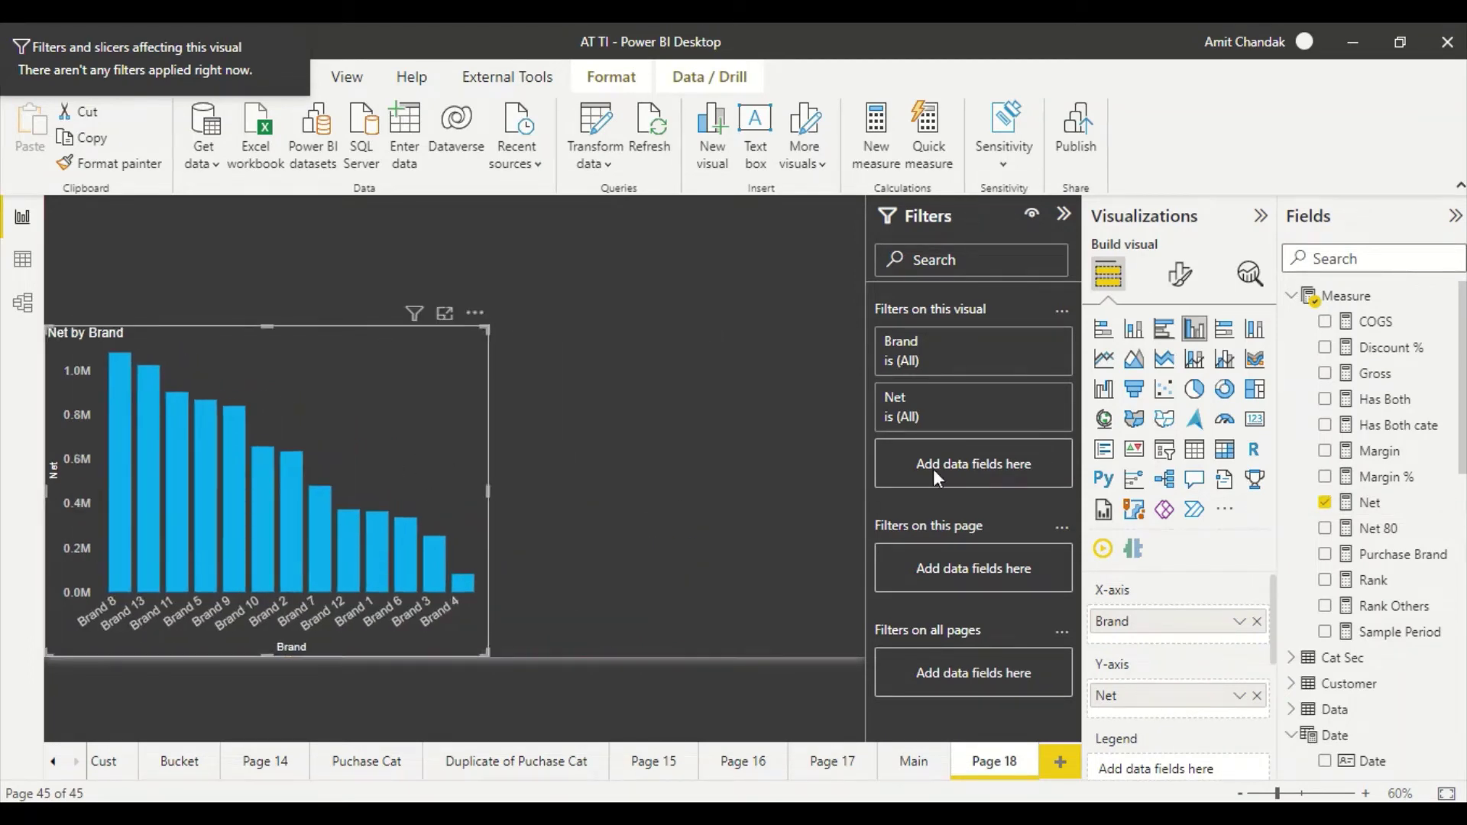
- Add a second clustered column chart of Margin % by Brand beside the Net by Brand chart
{"action": "scroll", "coordinate": [1336, 581], "scroll_direction": "down", "scroll_amount": 10}
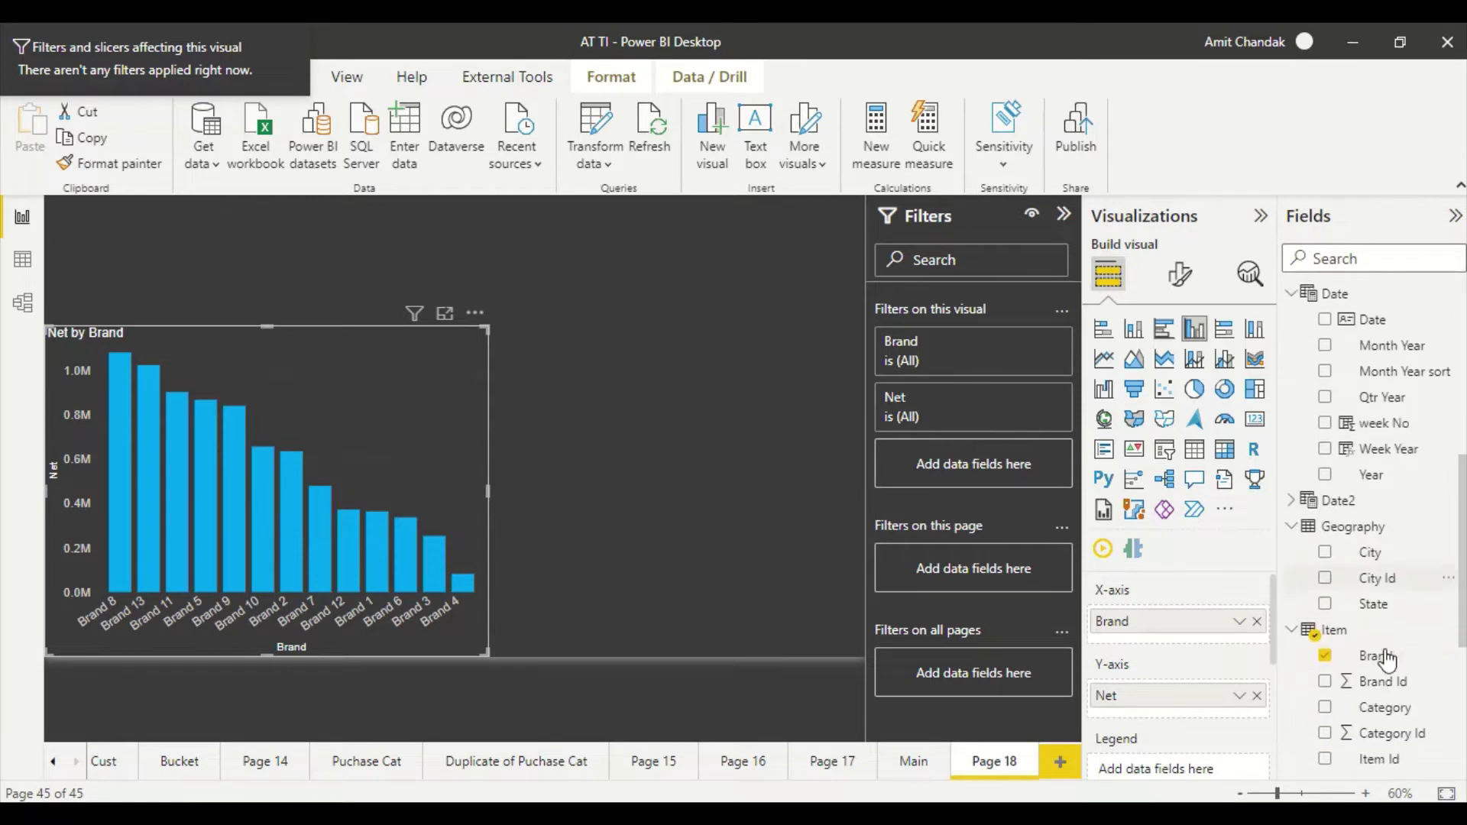
{"action": "left_click_drag", "start_coordinate": [1386, 669], "coordinate": [709, 416]}
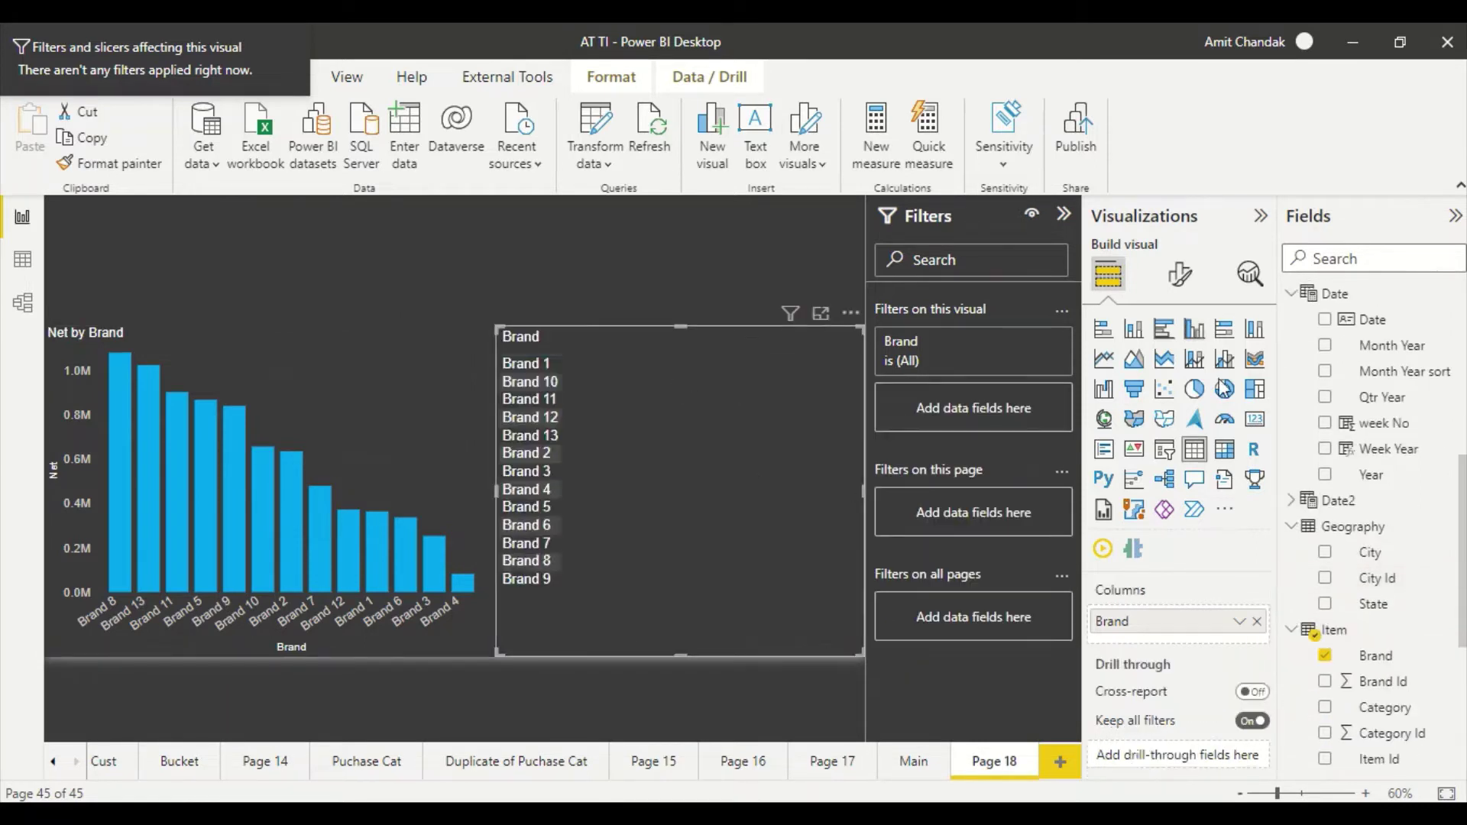
{"action": "scroll", "coordinate": [1385, 340], "scroll_direction": "up", "scroll_amount": 10}
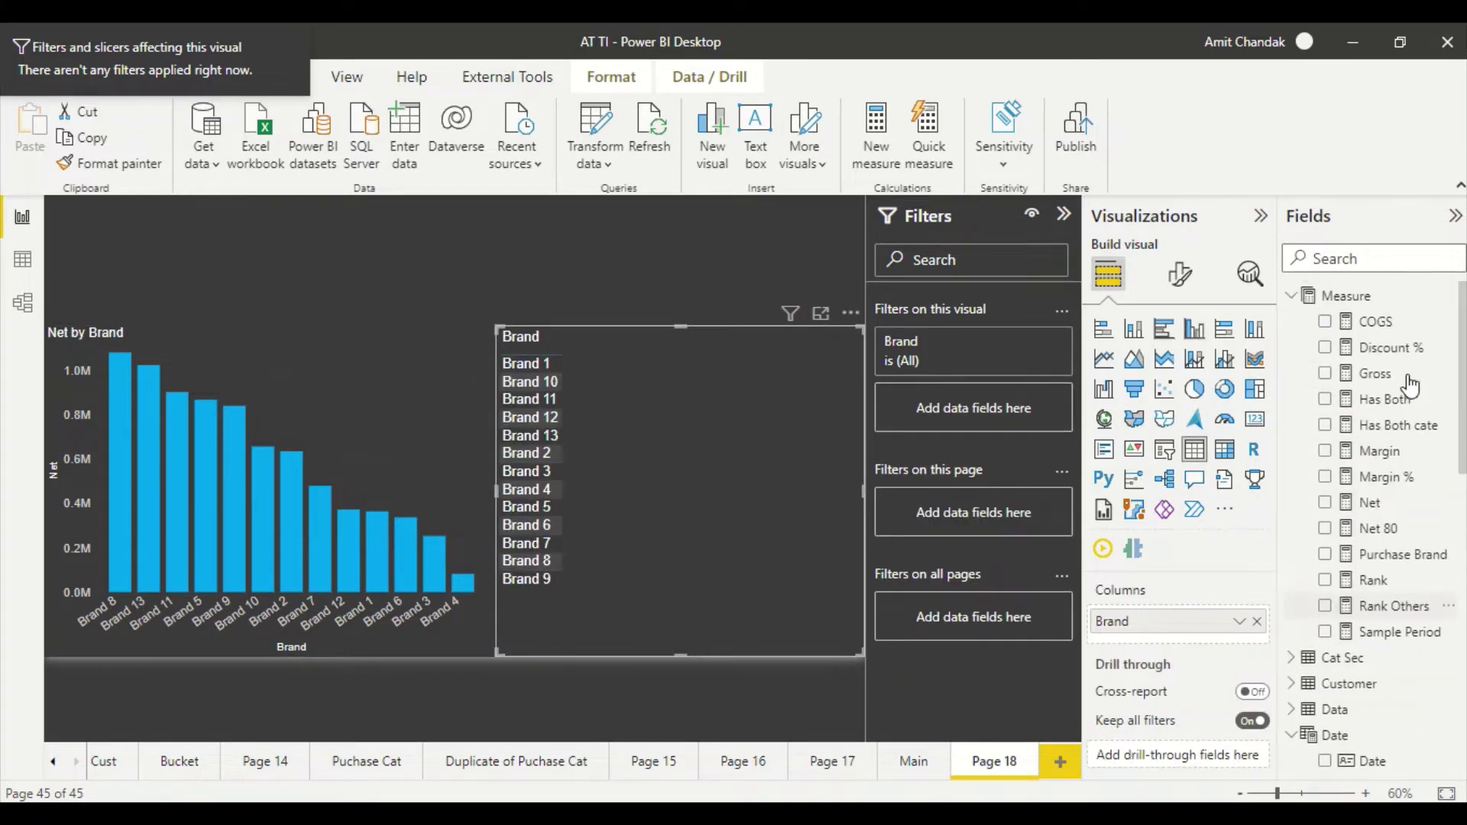
{"action": "left_click", "coordinate": [1387, 477]}
{"action": "left_click", "coordinate": [1194, 329]}
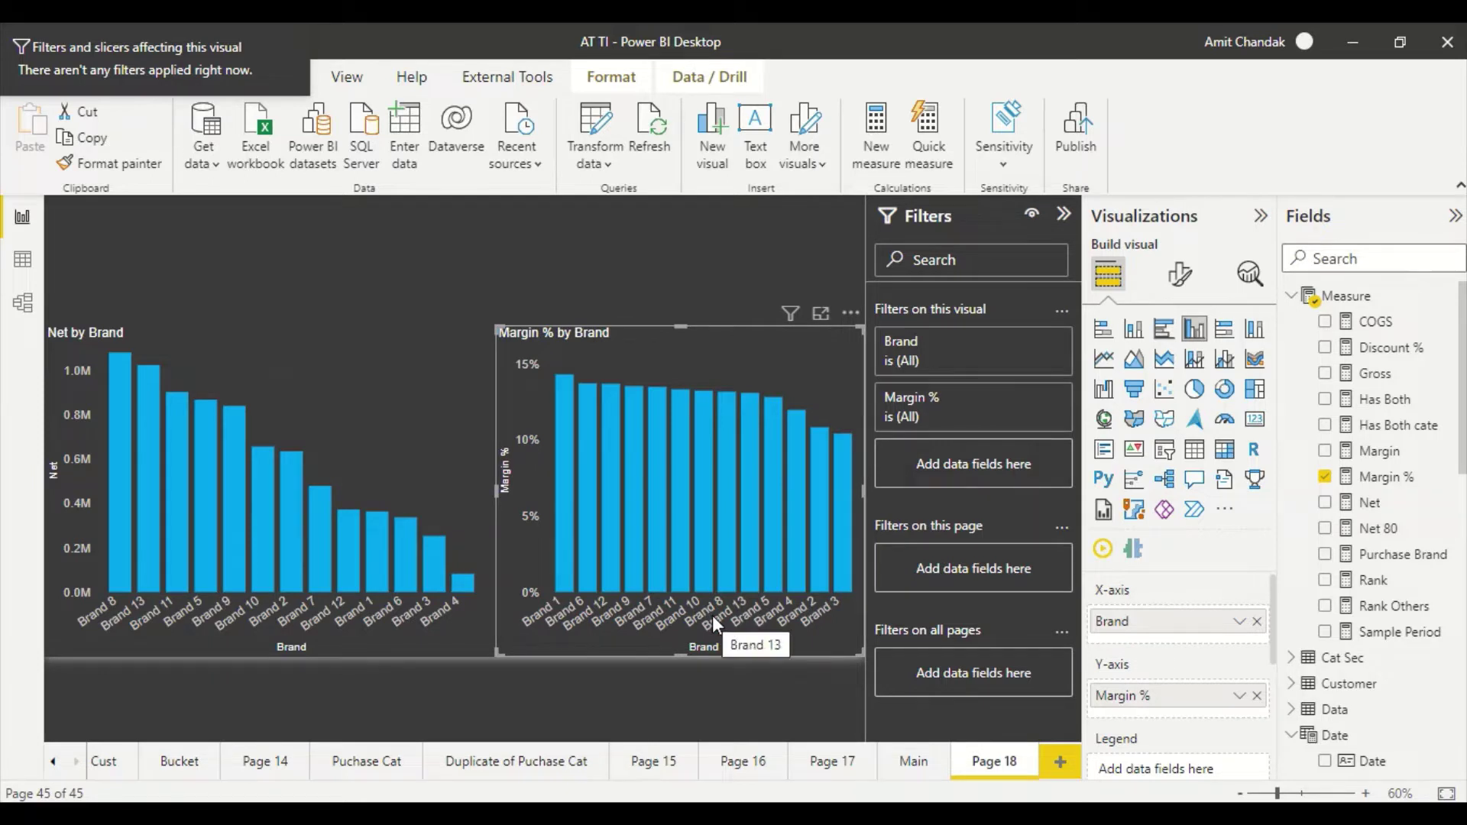
- Search the Margin % chart's formatting options for "gran" and "tot", and check its field wells for a grand total option
{"action": "left_click", "coordinate": [1178, 276]}
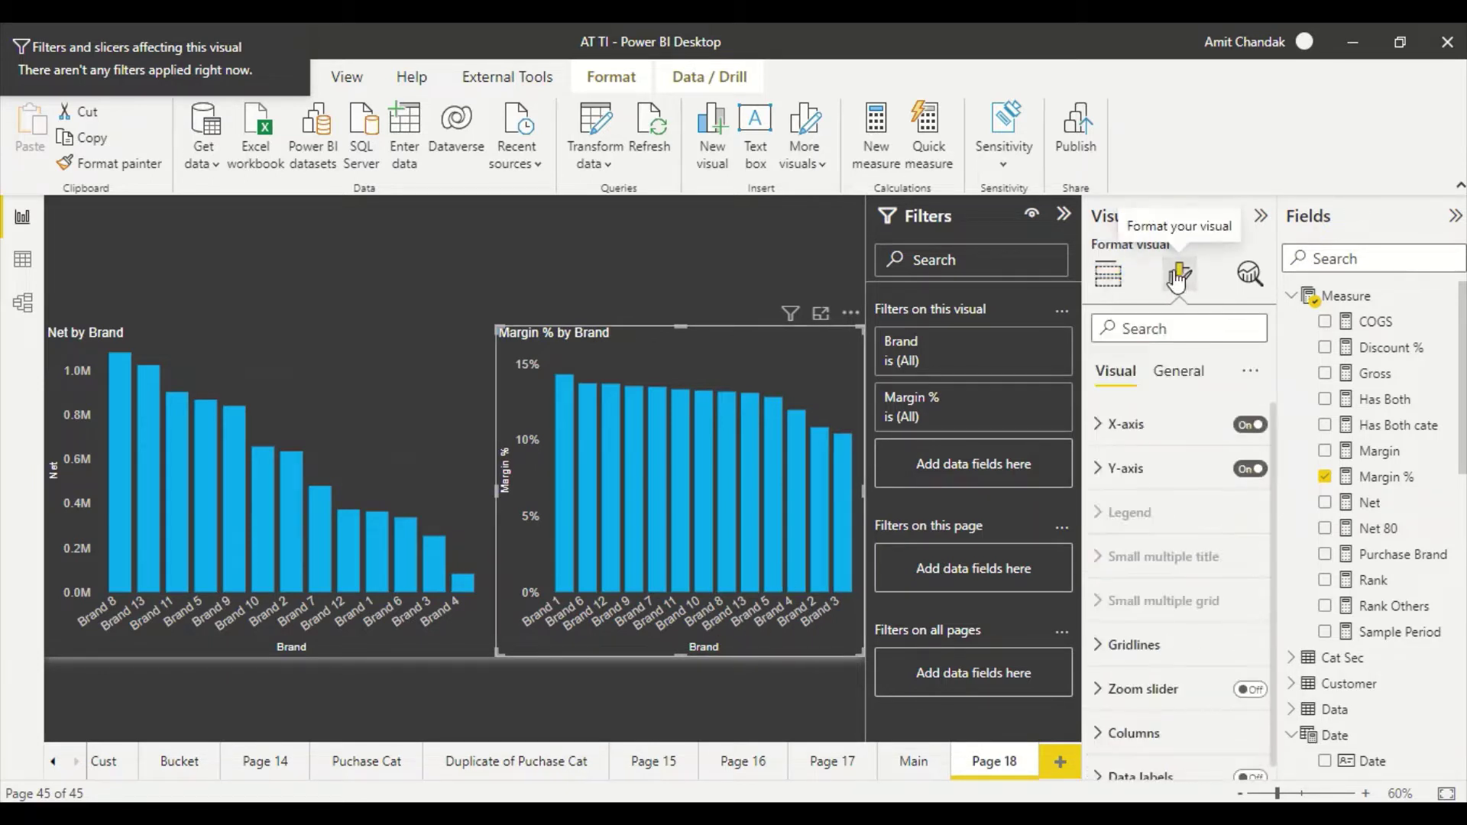
{"action": "left_click", "coordinate": [1145, 328]}
{"action": "type", "text": "g"}
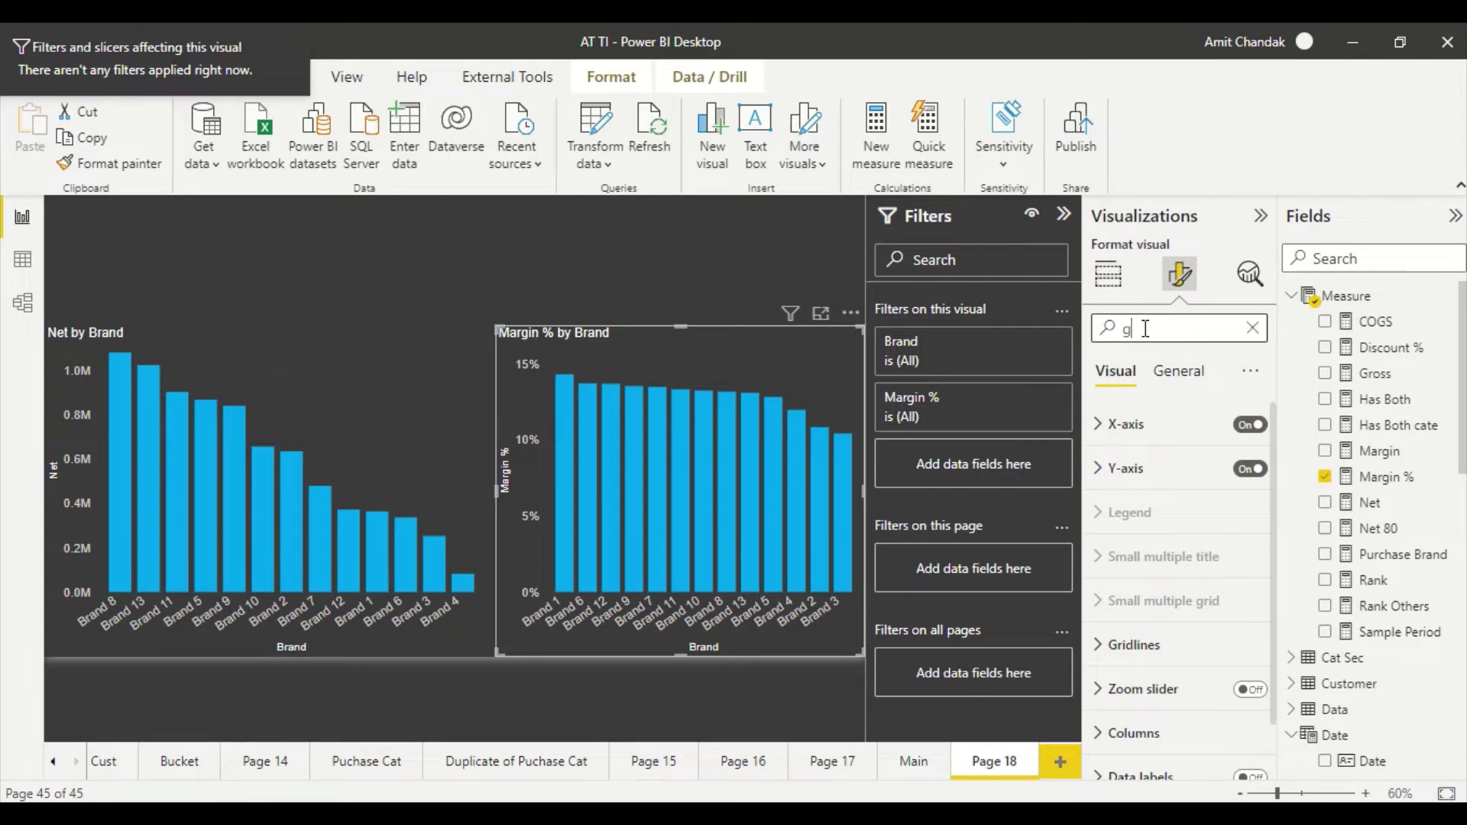
{"action": "type", "text": "rap"}
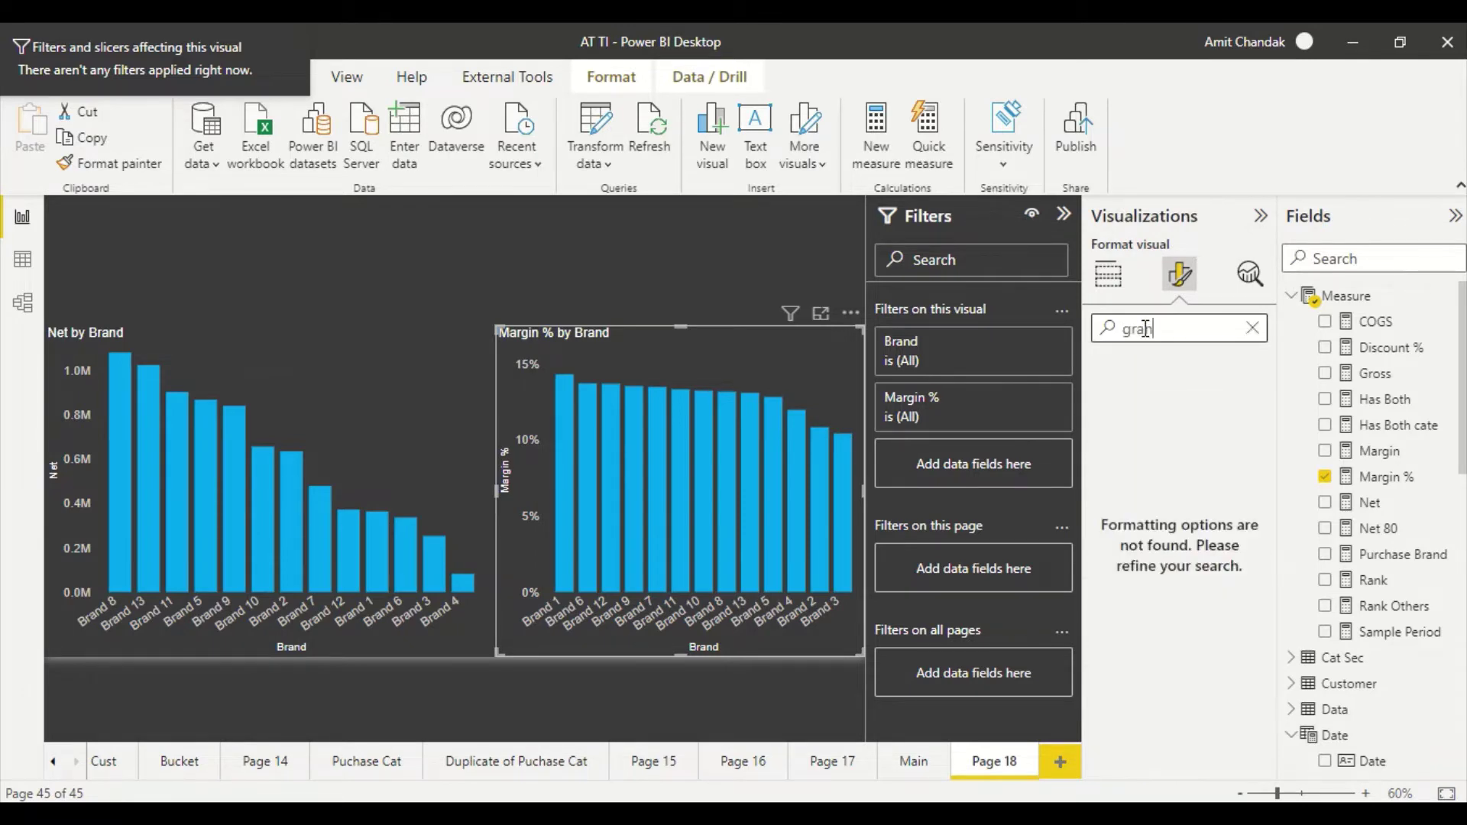
{"action": "key", "text": "BackSpace"}
{"action": "key", "text": "BackSpace"}
{"action": "key", "text": "BackSpace"}
{"action": "key", "text": "BackSpace"}
{"action": "type", "text": "t"}
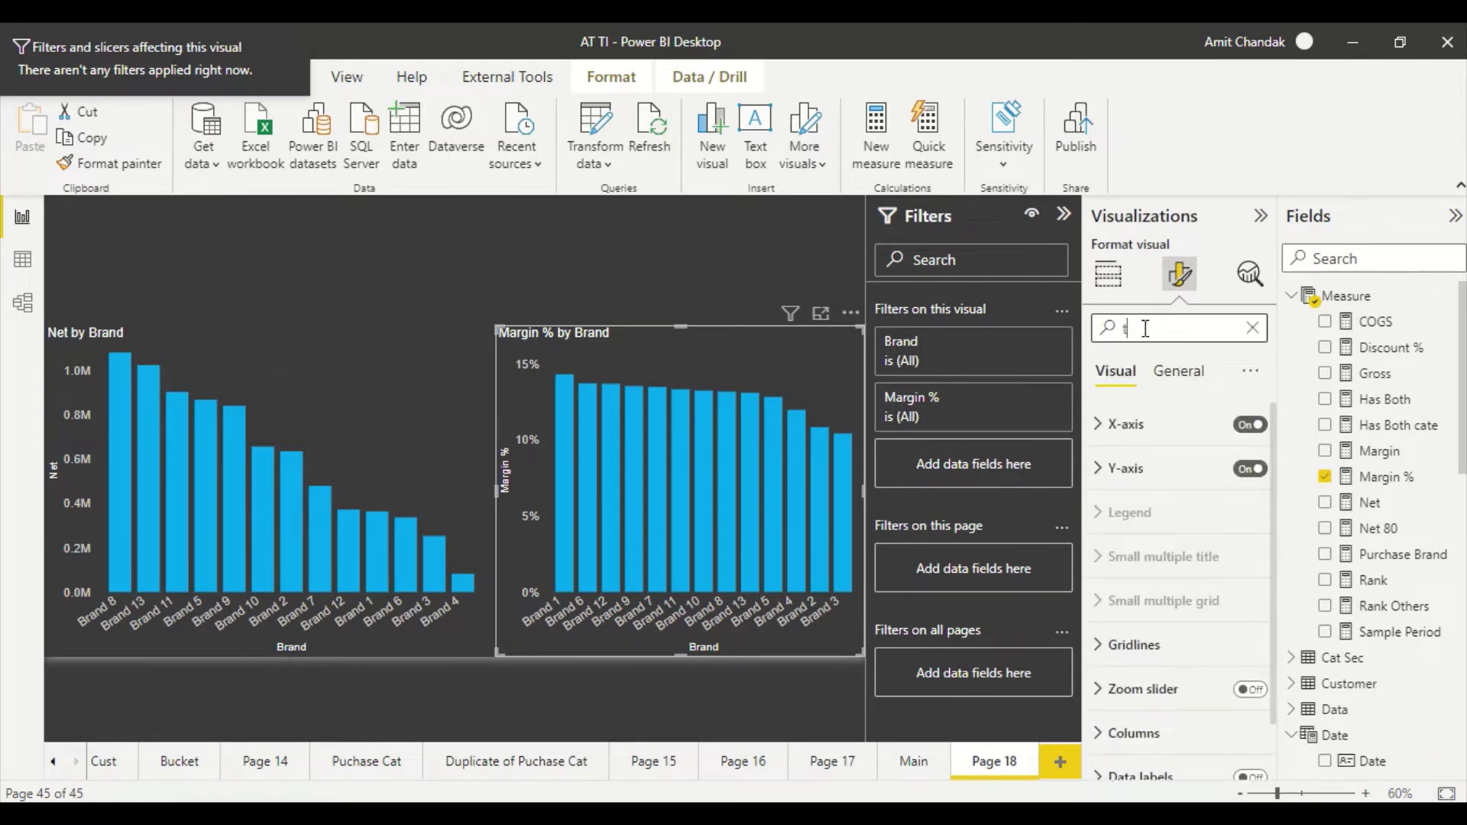
{"action": "type", "text": "ot"}
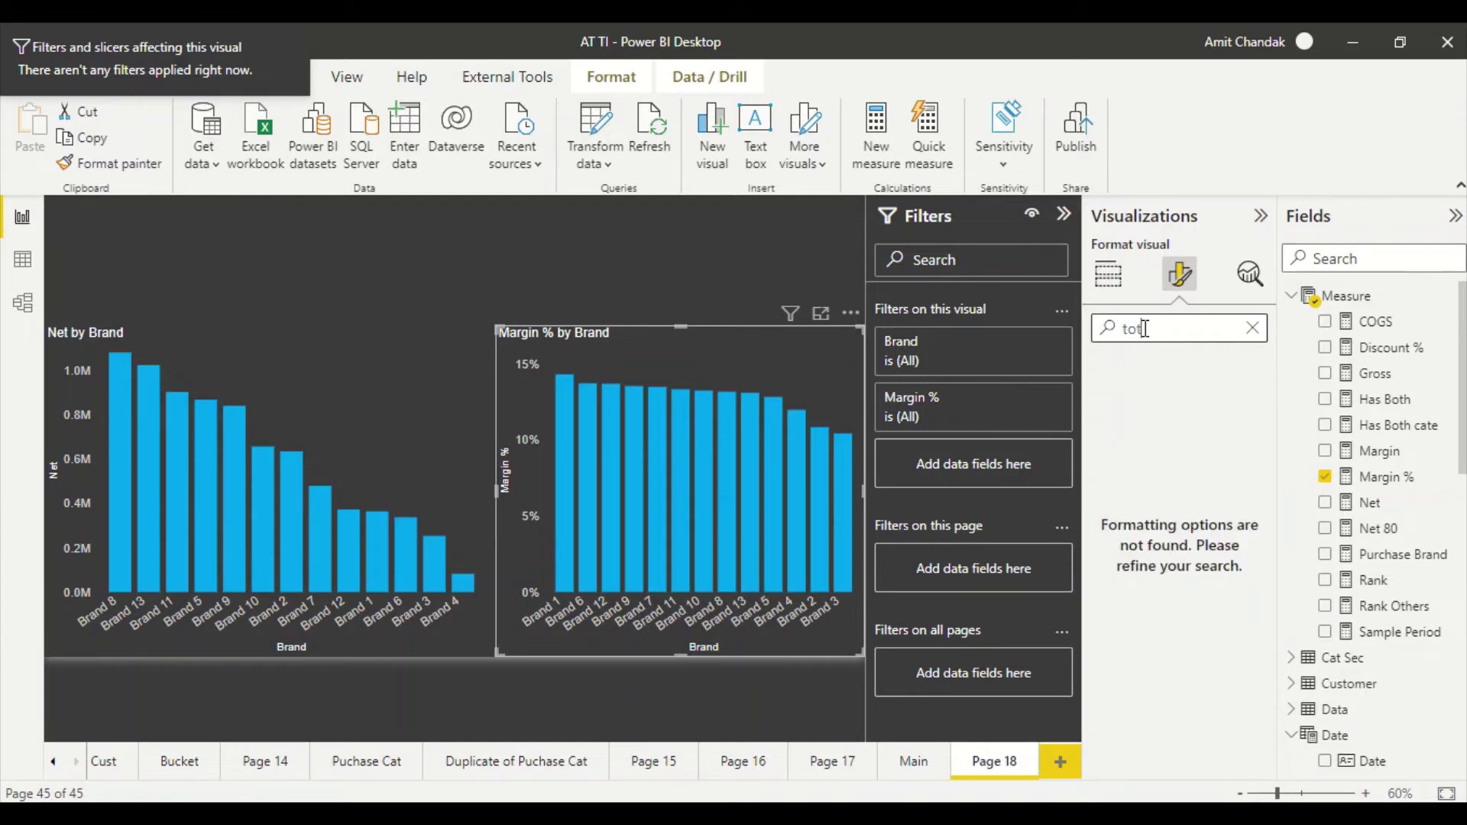
{"action": "key", "text": "BackSpace"}
{"action": "key", "text": "BackSpace"}
{"action": "key", "text": "BackSpace"}
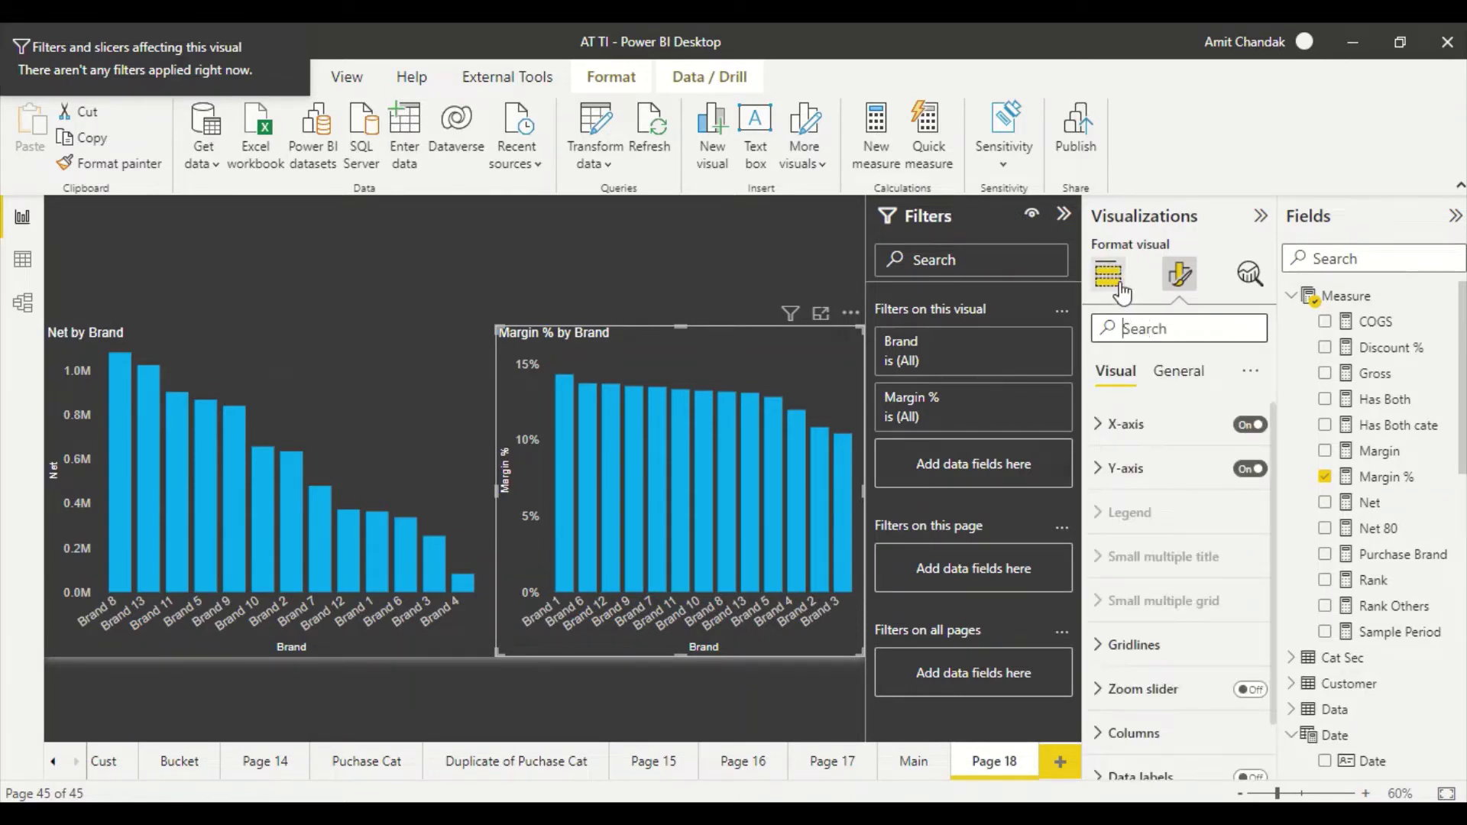
{"action": "left_click", "coordinate": [1118, 285]}
{"action": "scroll", "coordinate": [1180, 664], "scroll_direction": "down", "scroll_amount": 5}
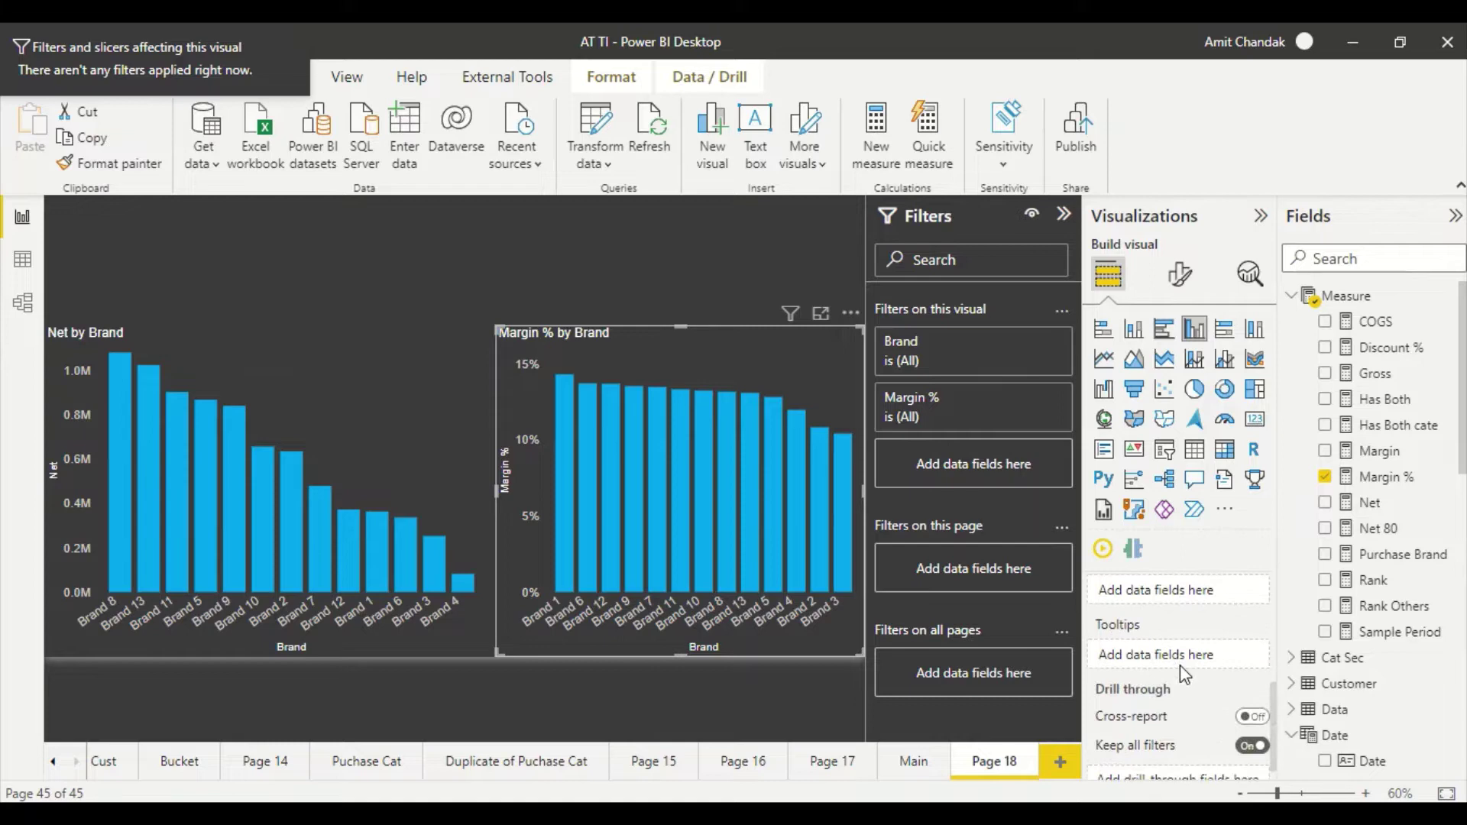
{"action": "scroll", "coordinate": [1180, 665], "scroll_direction": "down", "scroll_amount": 1}
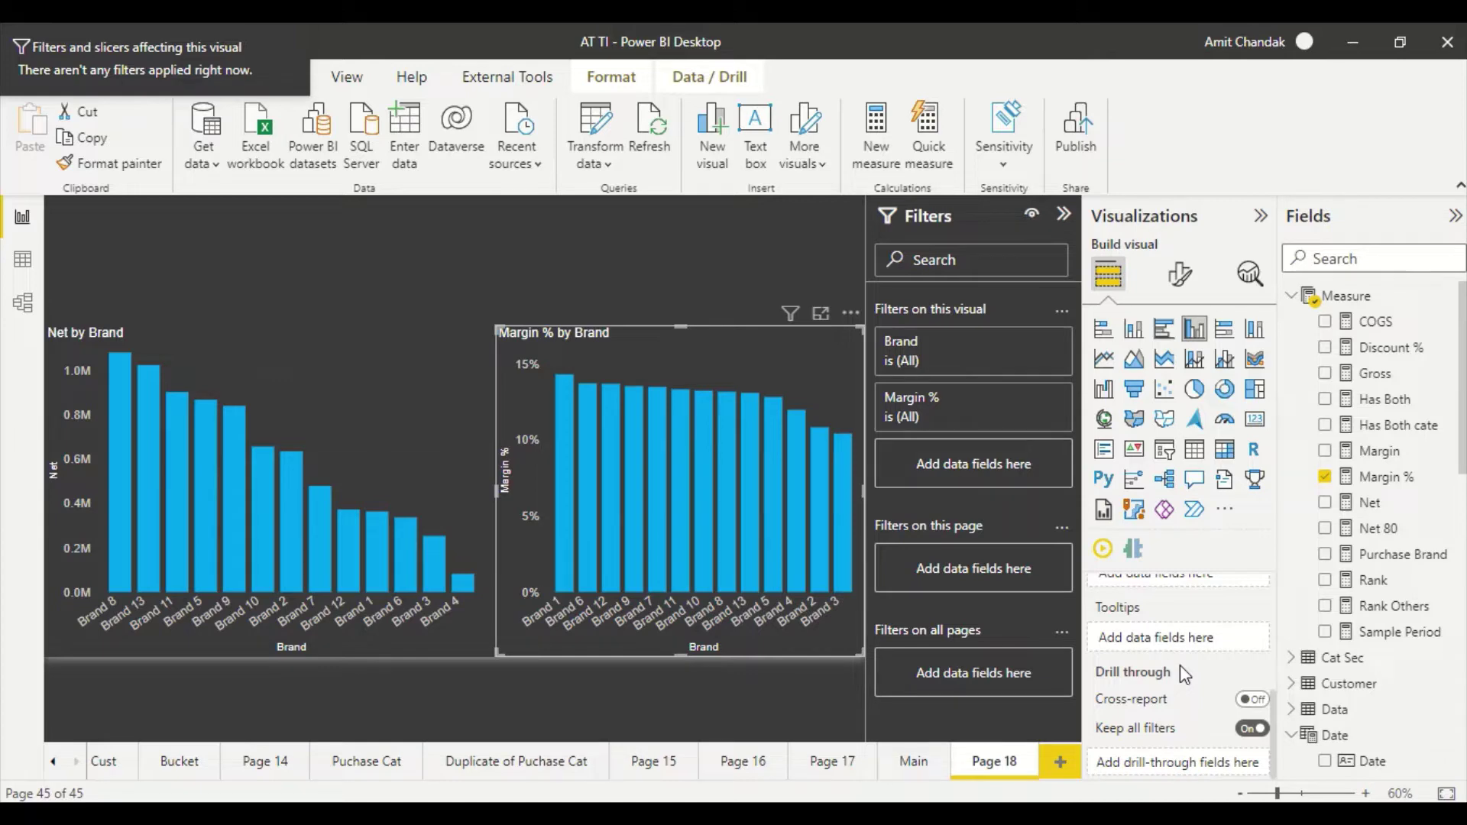
- Collapse the Measure, Date, Geography and Item tables in the field list
{"action": "left_click", "coordinate": [1292, 296]}
{"action": "left_click", "coordinate": [1292, 398]}
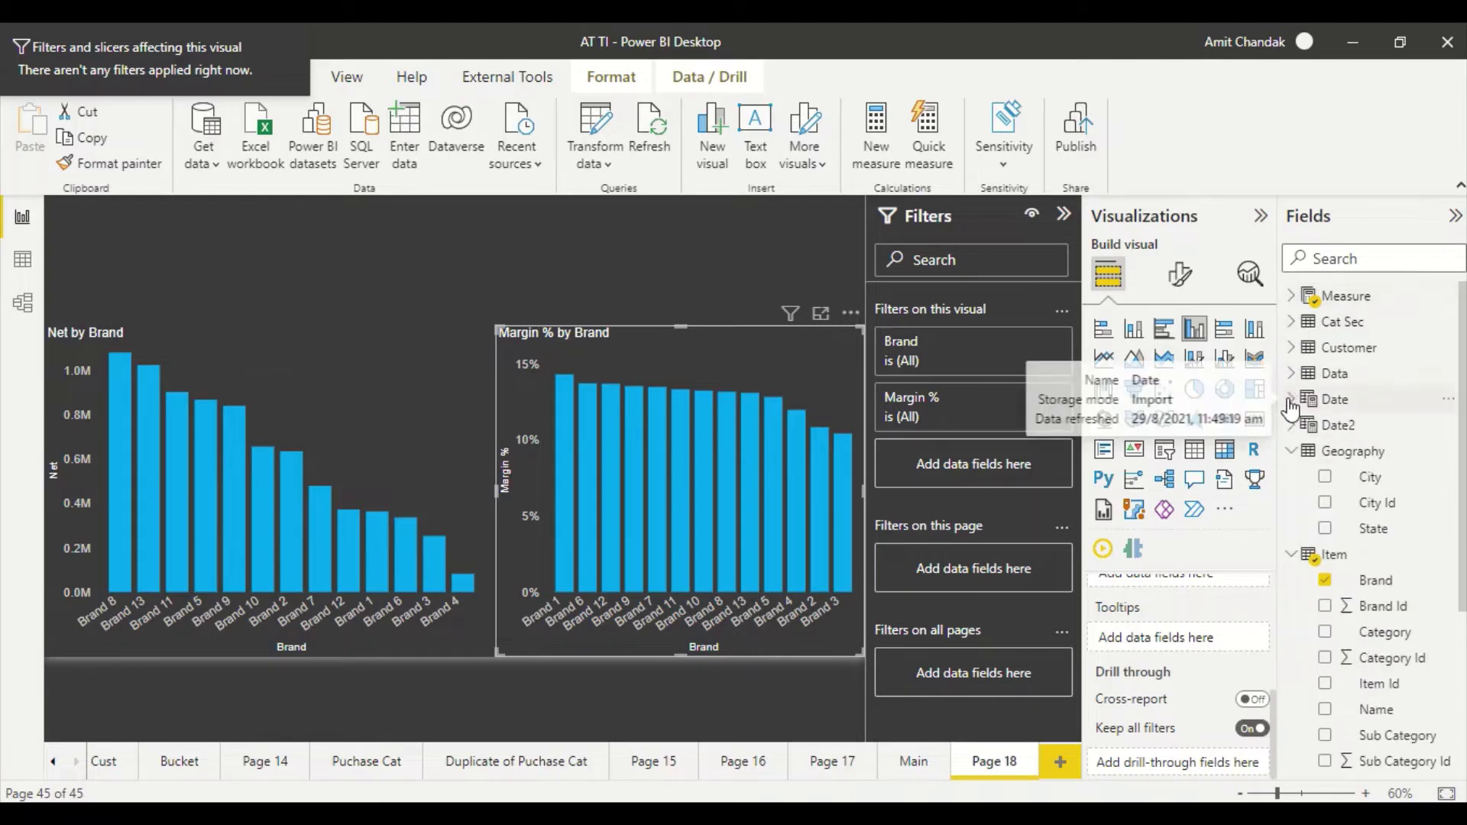
{"action": "left_click", "coordinate": [1292, 451]}
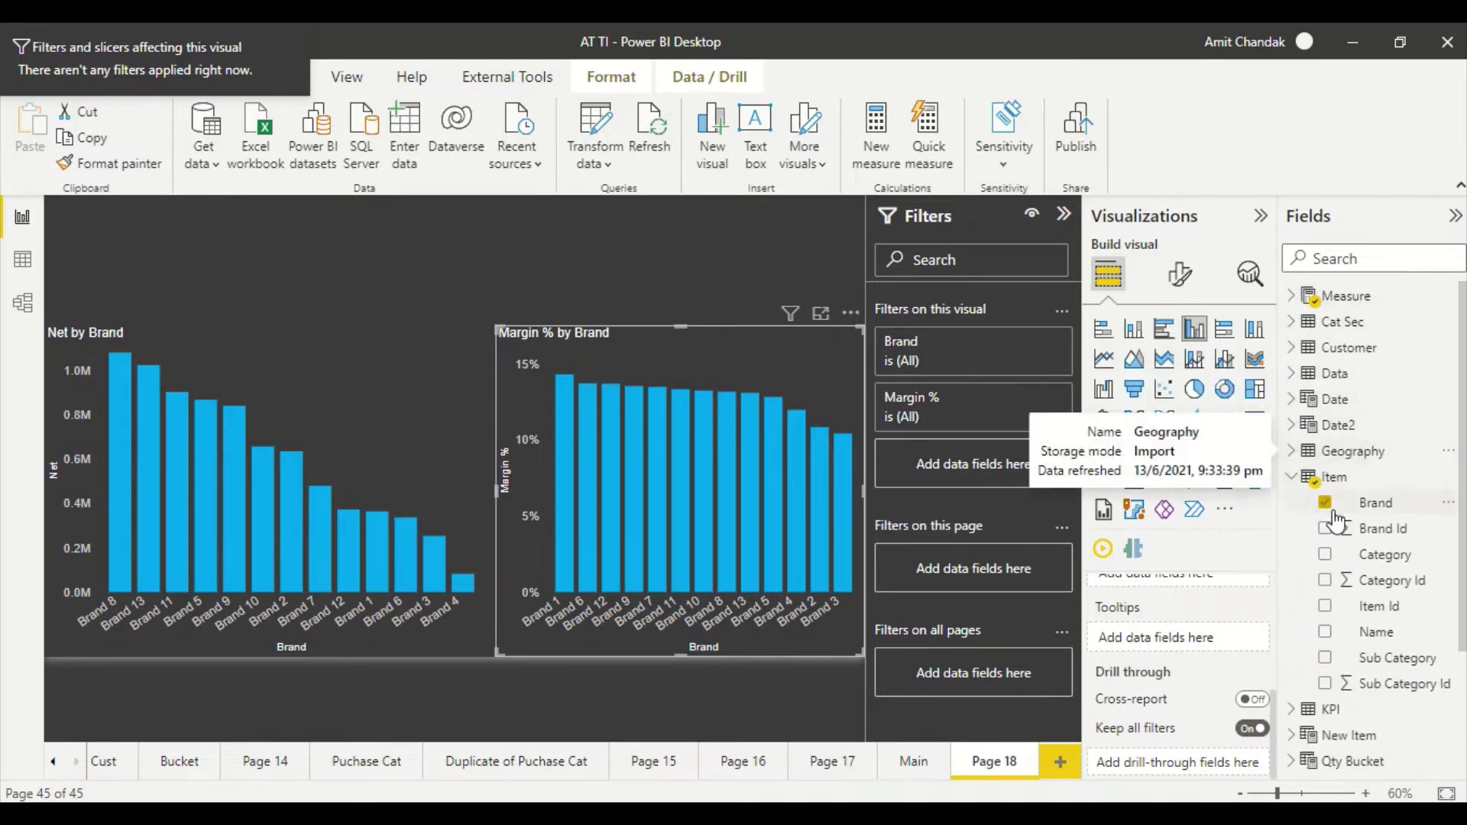
{"action": "left_click", "coordinate": [1291, 477]}
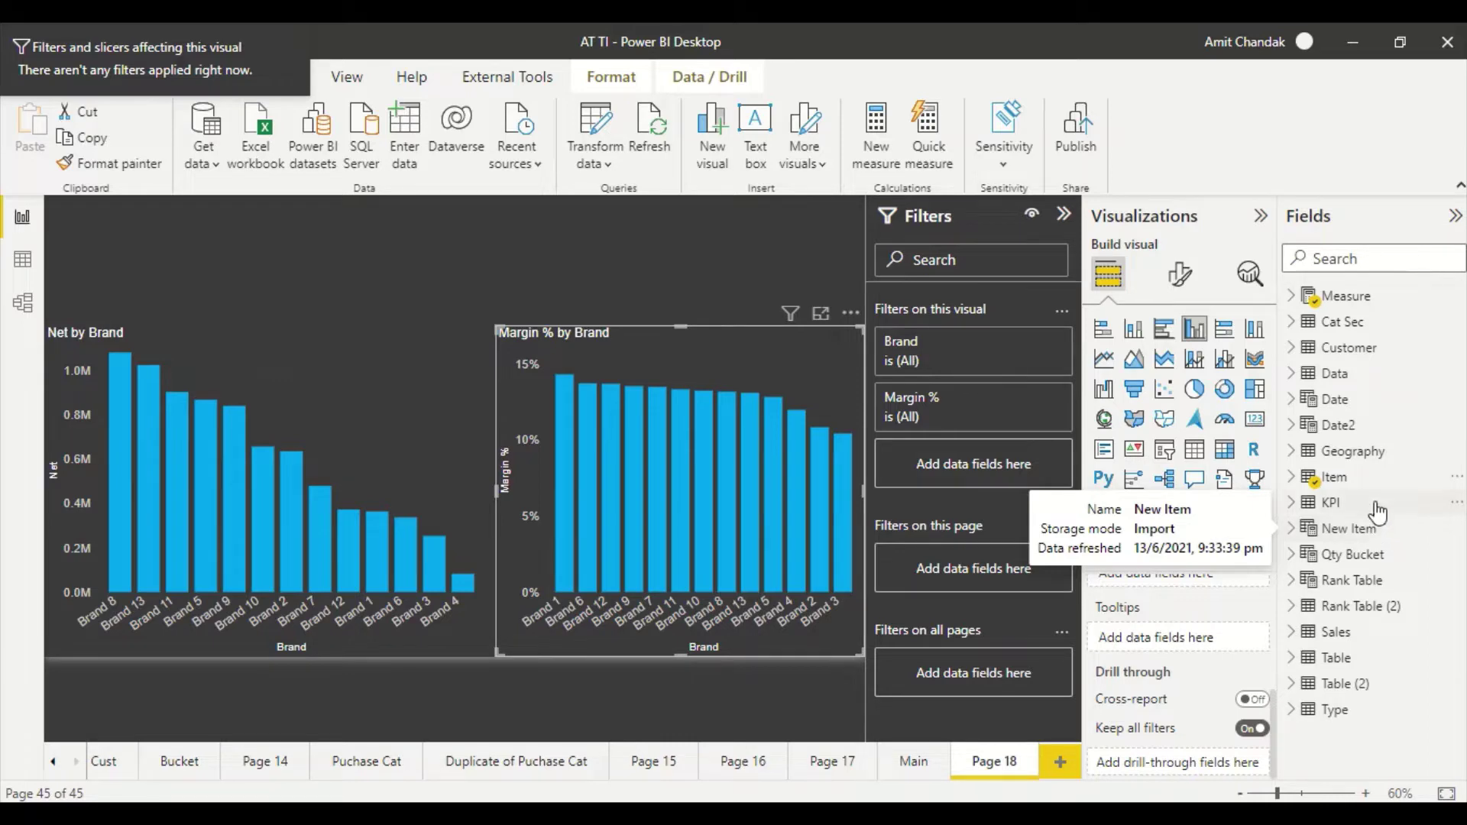
{"action": "left_click", "coordinate": [1293, 479]}
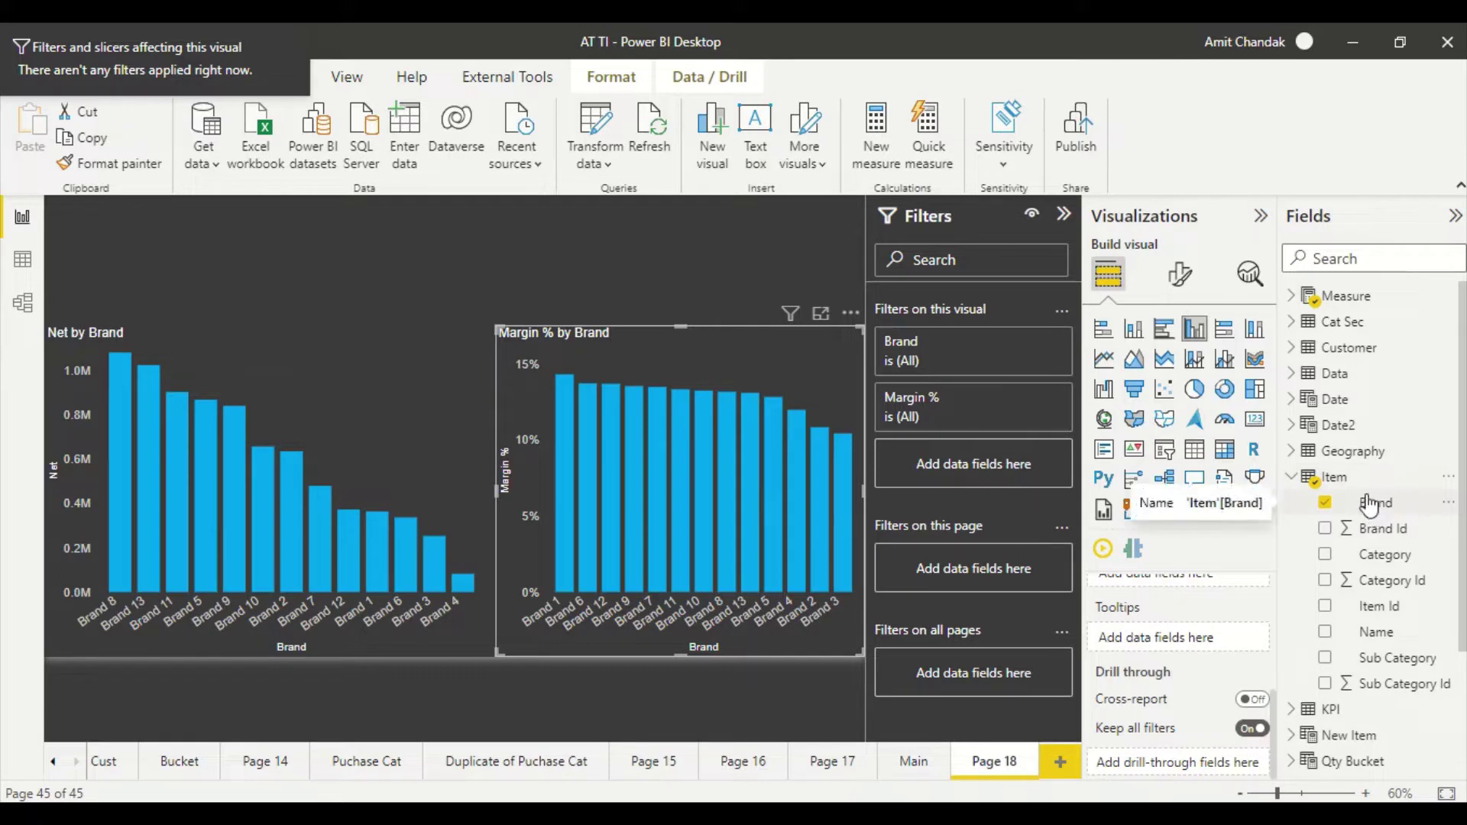
{"action": "left_click", "coordinate": [1291, 477]}
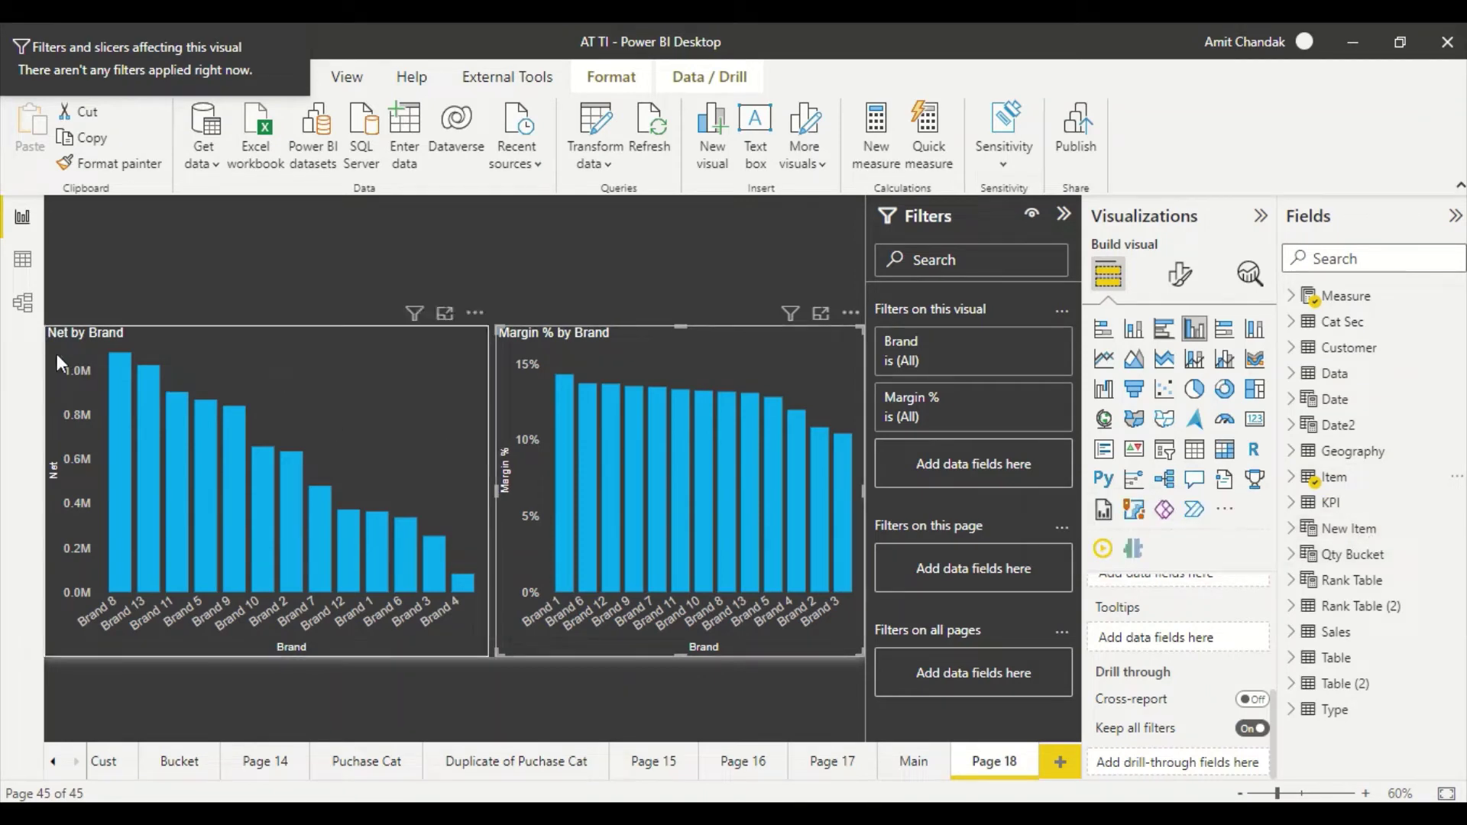
- Start a new calculated table named Brand All in the data view, using SUMMARIZE on the 'Item' table
{"action": "left_click", "coordinate": [23, 260]}
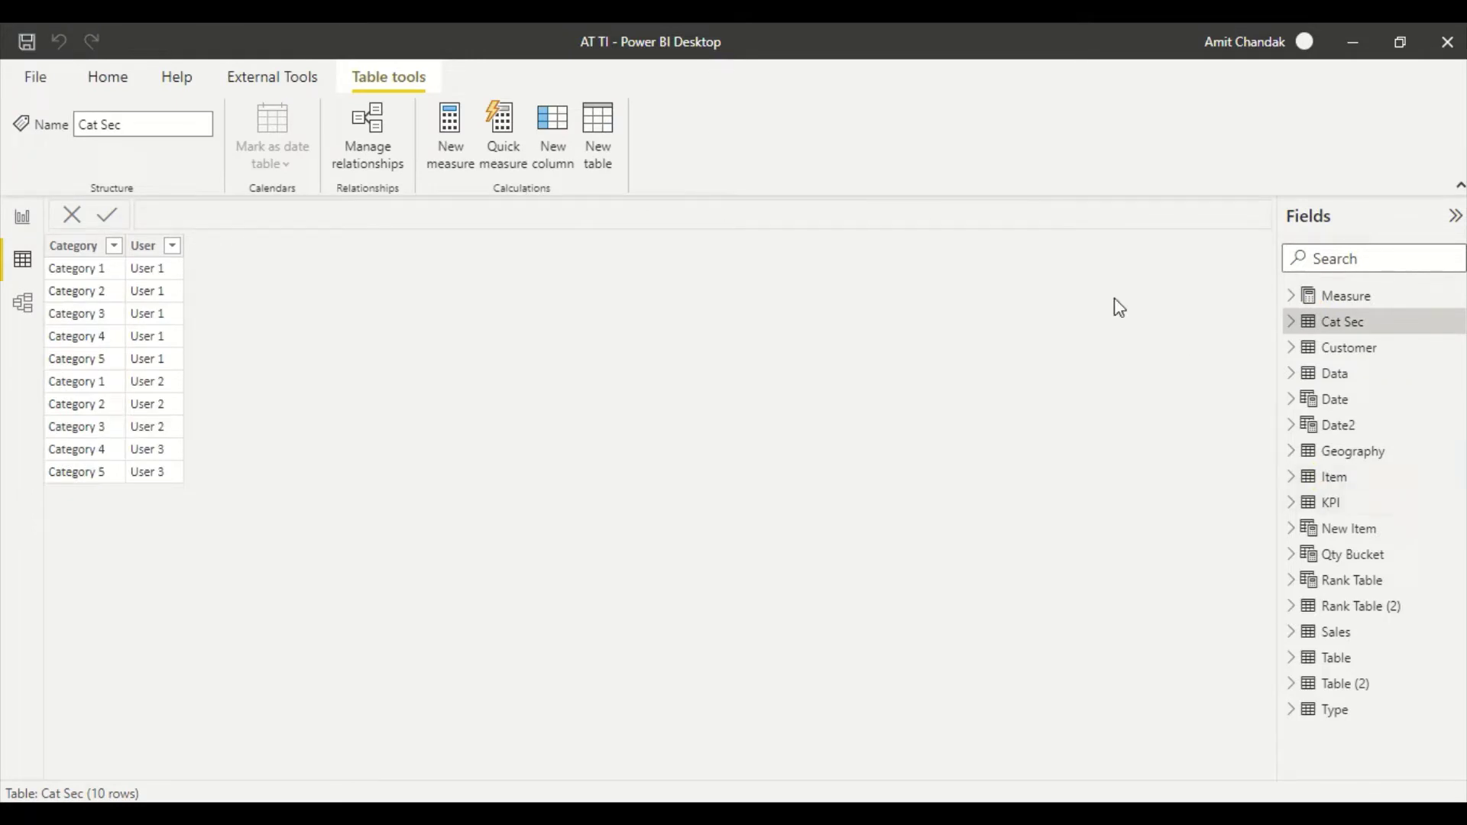
{"action": "left_click", "coordinate": [588, 149]}
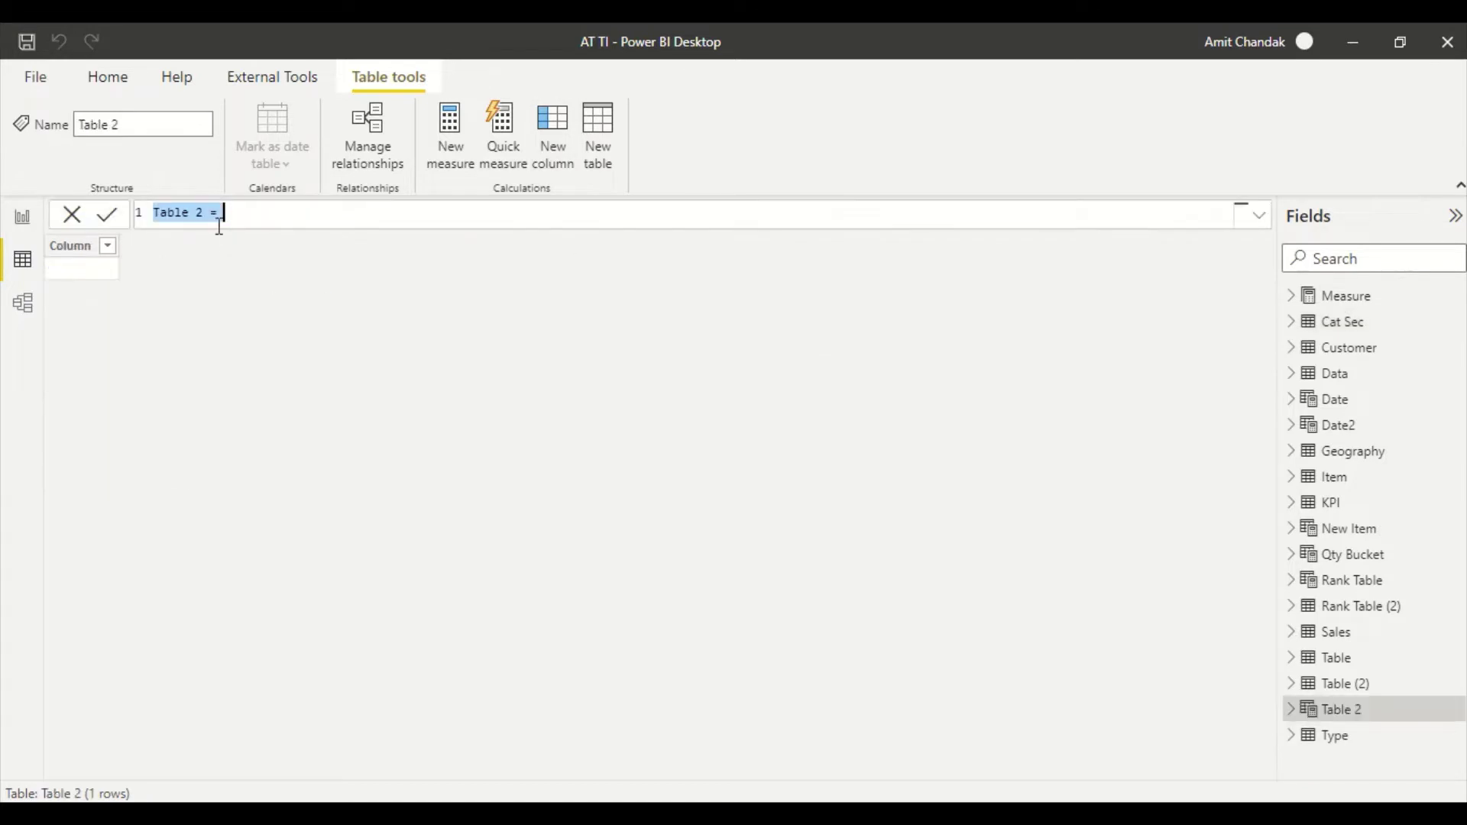
{"action": "left_click", "coordinate": [203, 212]}
{"action": "left_click_drag", "start_coordinate": [203, 212], "coordinate": [153, 213]}
{"action": "type", "text": "Brand All =  sum"}
{"action": "key", "text": "Tab"}
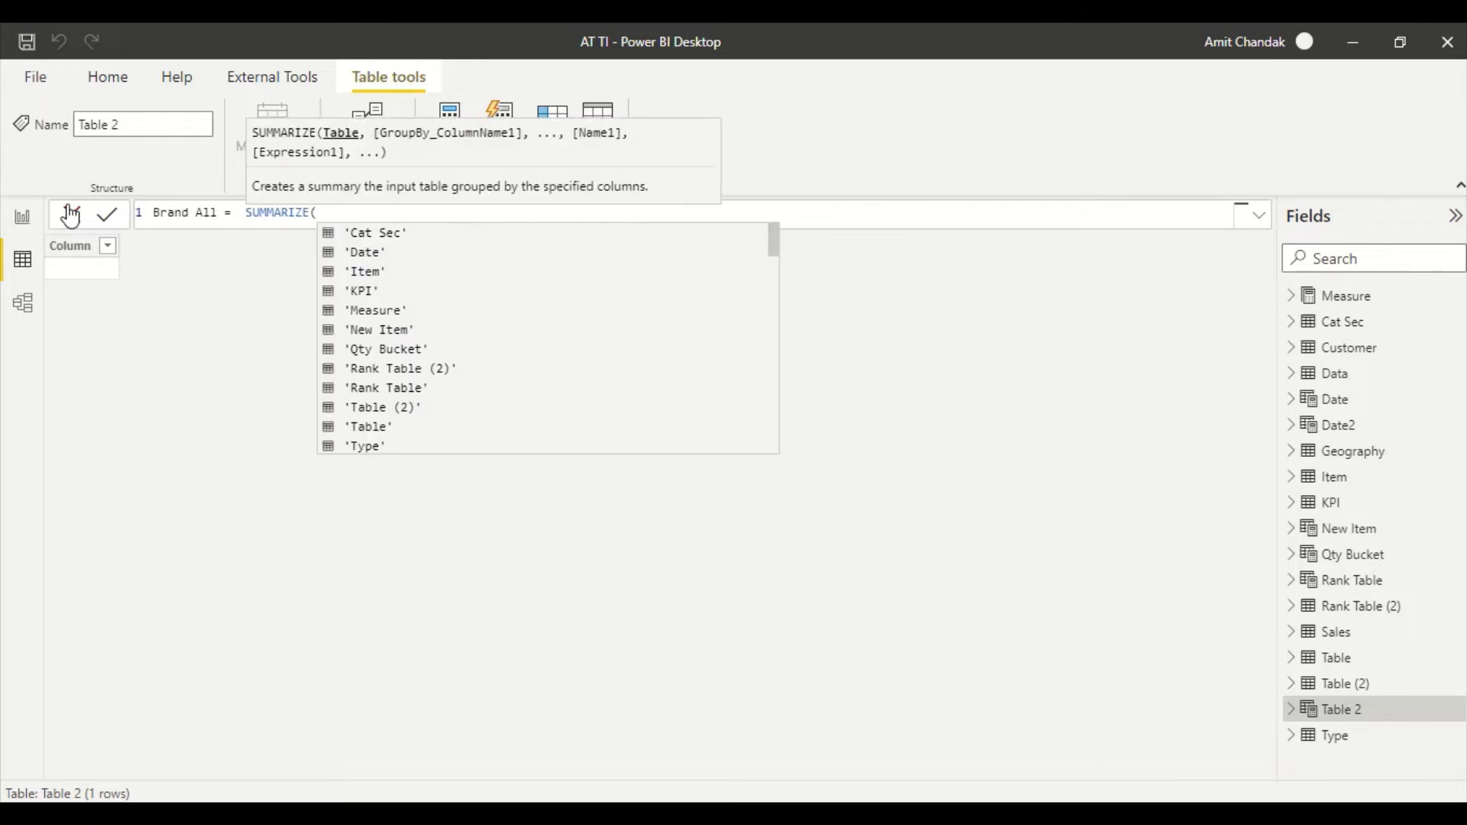
{"action": "type", "text": "i"}
{"action": "key", "text": "Down"}
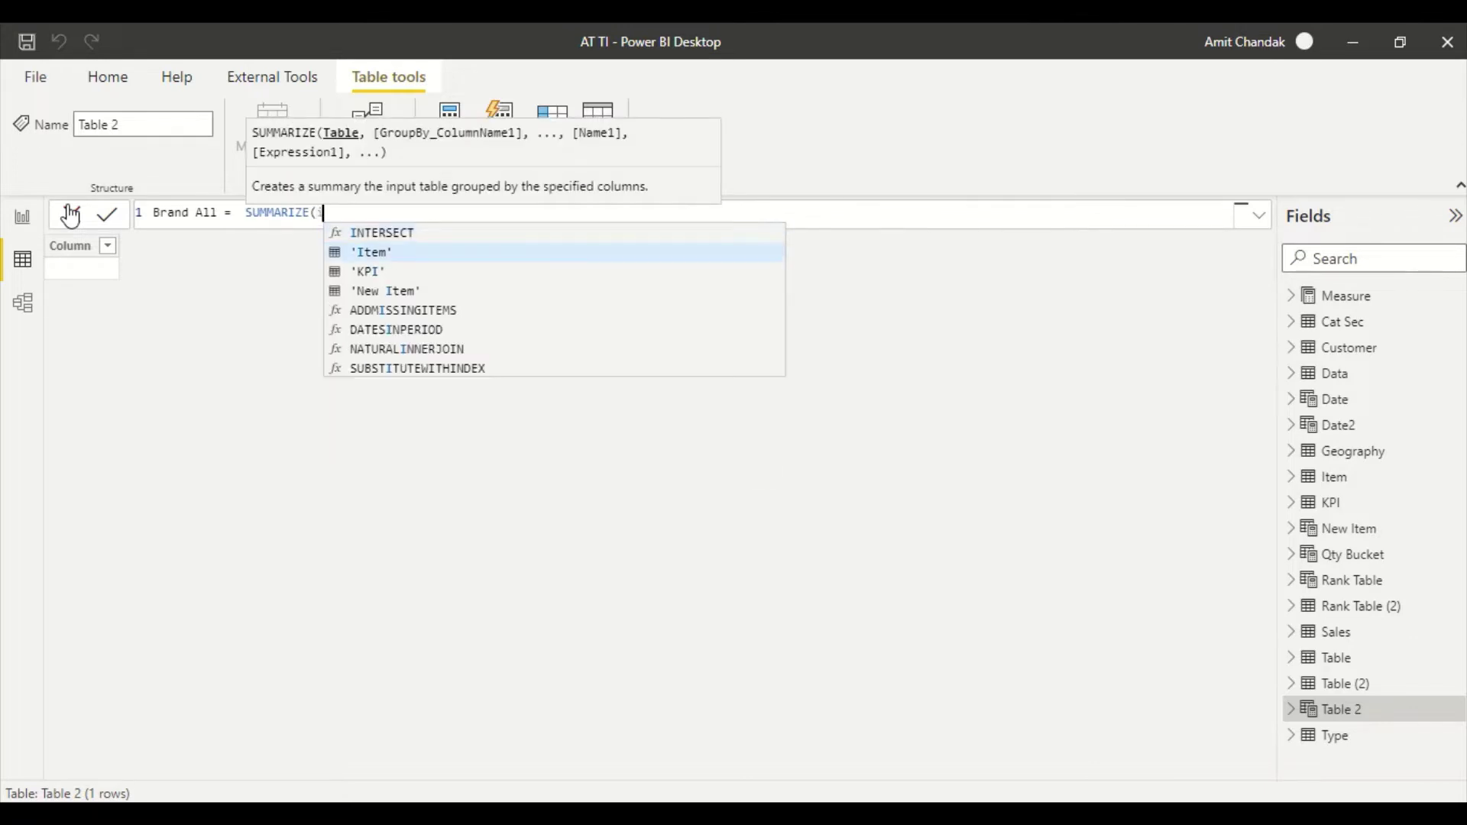
{"action": "key", "text": "Tab"}
- Group the SUMMARIZE formula by 'Item'[Brand]
{"action": "type", "text": ", Ta"}
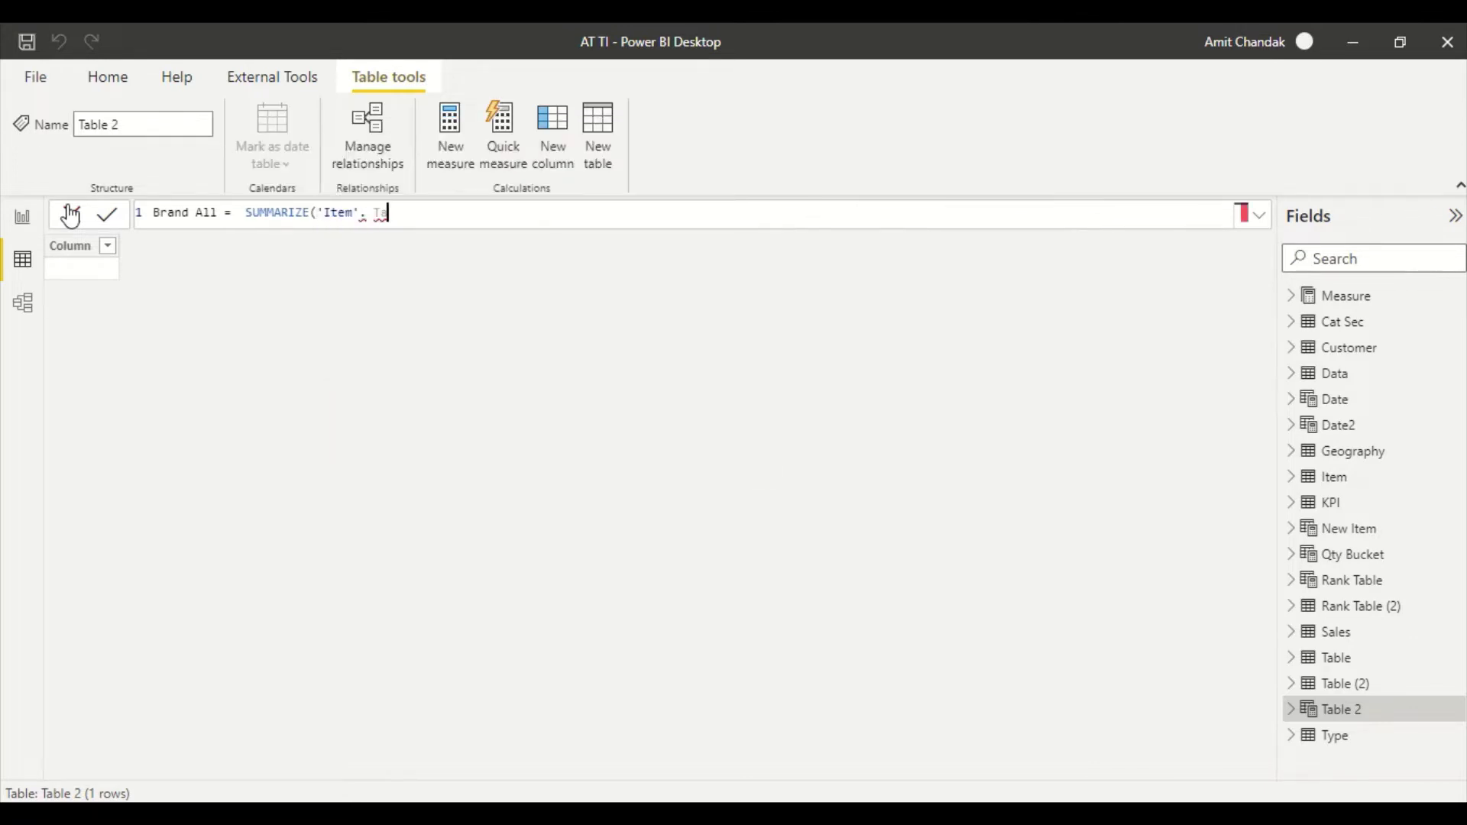
{"action": "key", "text": "BackSpace"}
{"action": "key", "text": "BackSpace"}
{"action": "type", "text": "'I"}
{"action": "key", "text": "Down"}
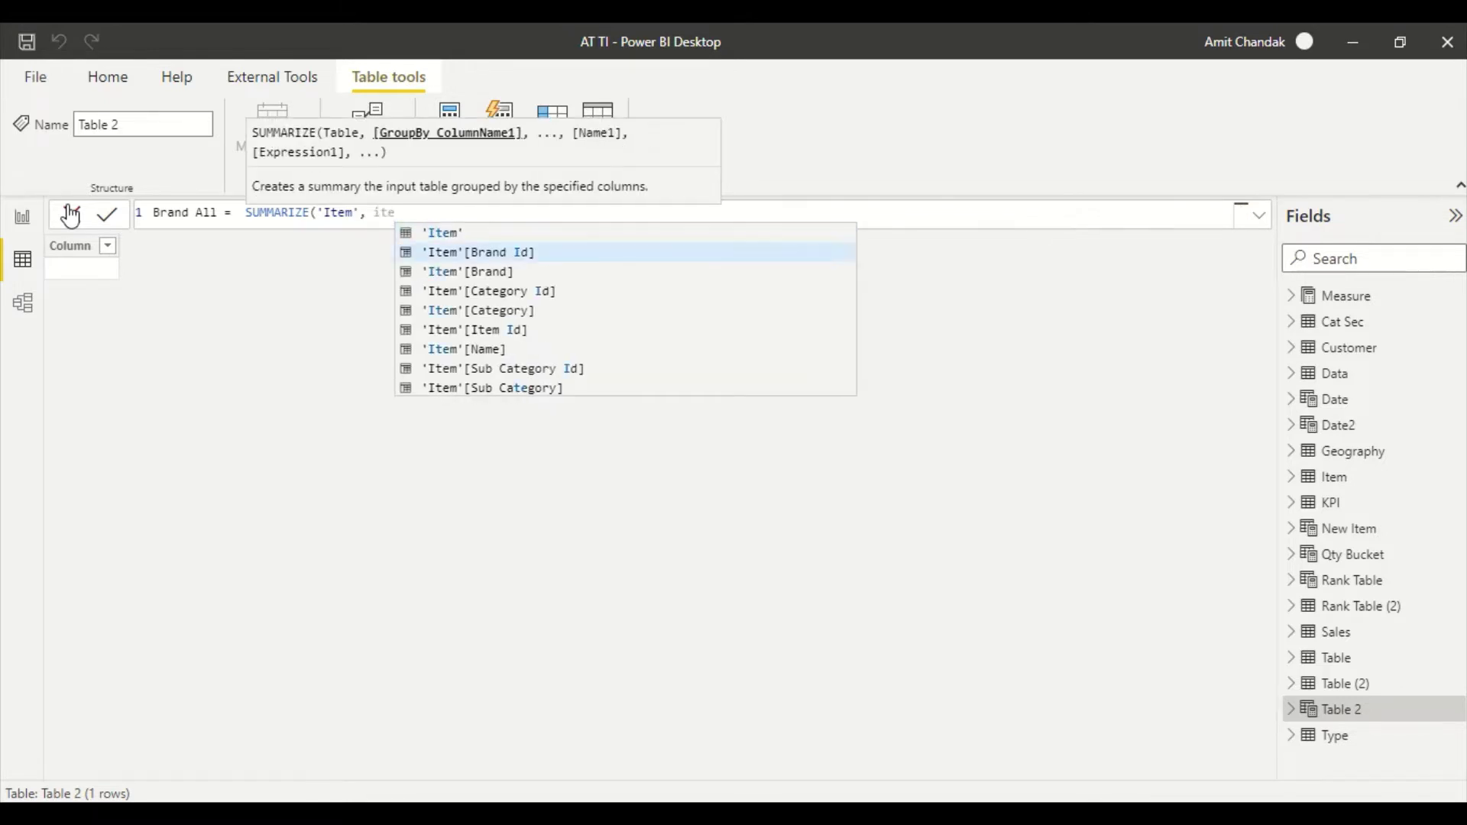
{"action": "key", "text": "Down"}
{"action": "key", "text": "Tab"}
- Add a column named "ALl Brand" with the expression max('Item'[Brand]) to the SUMMARIZE formula and close its parentheses
{"action": "type", "text": ", \""}
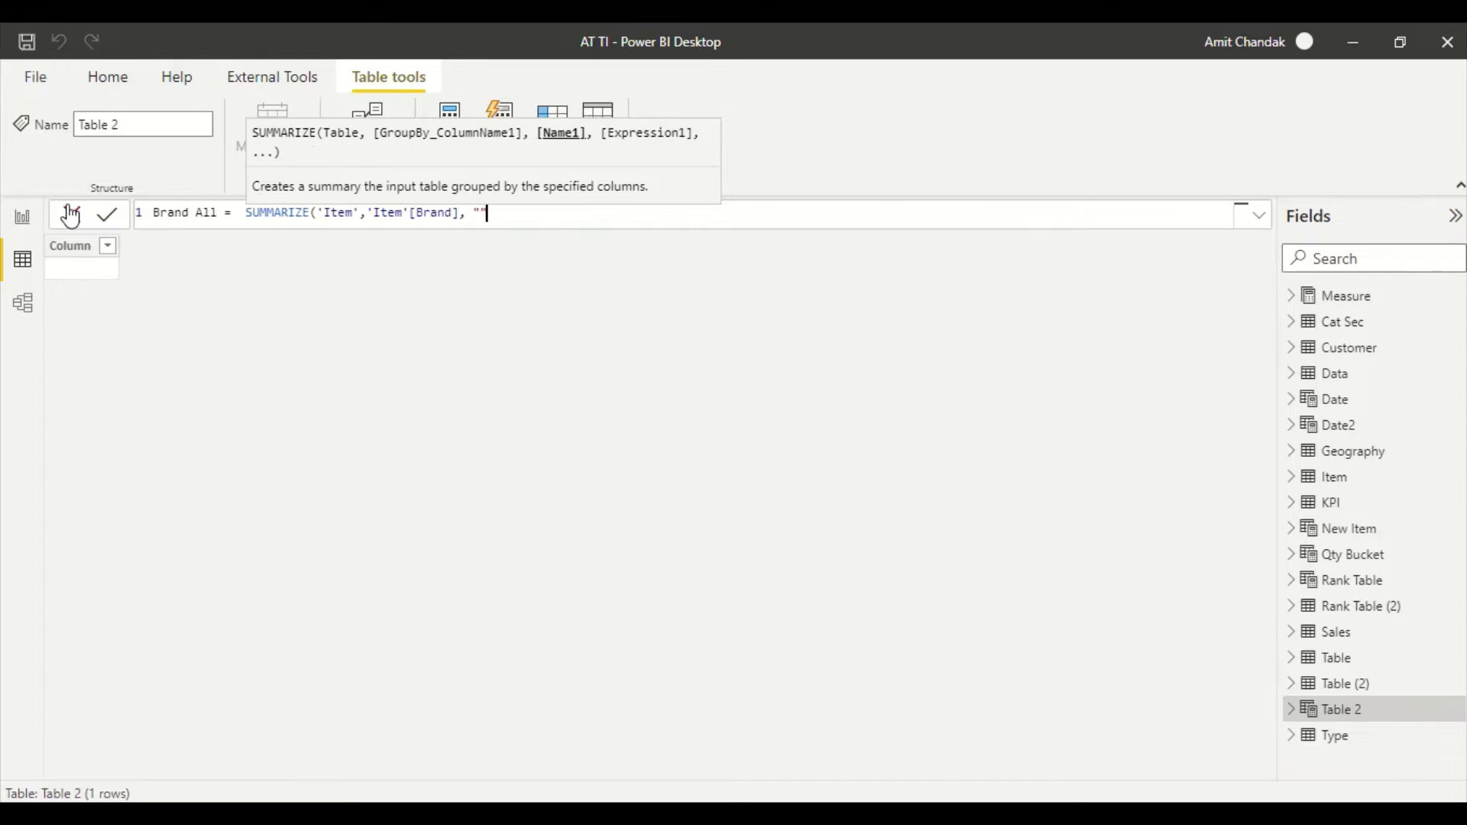
{"action": "type", "text": "ALl Brand\", \""}
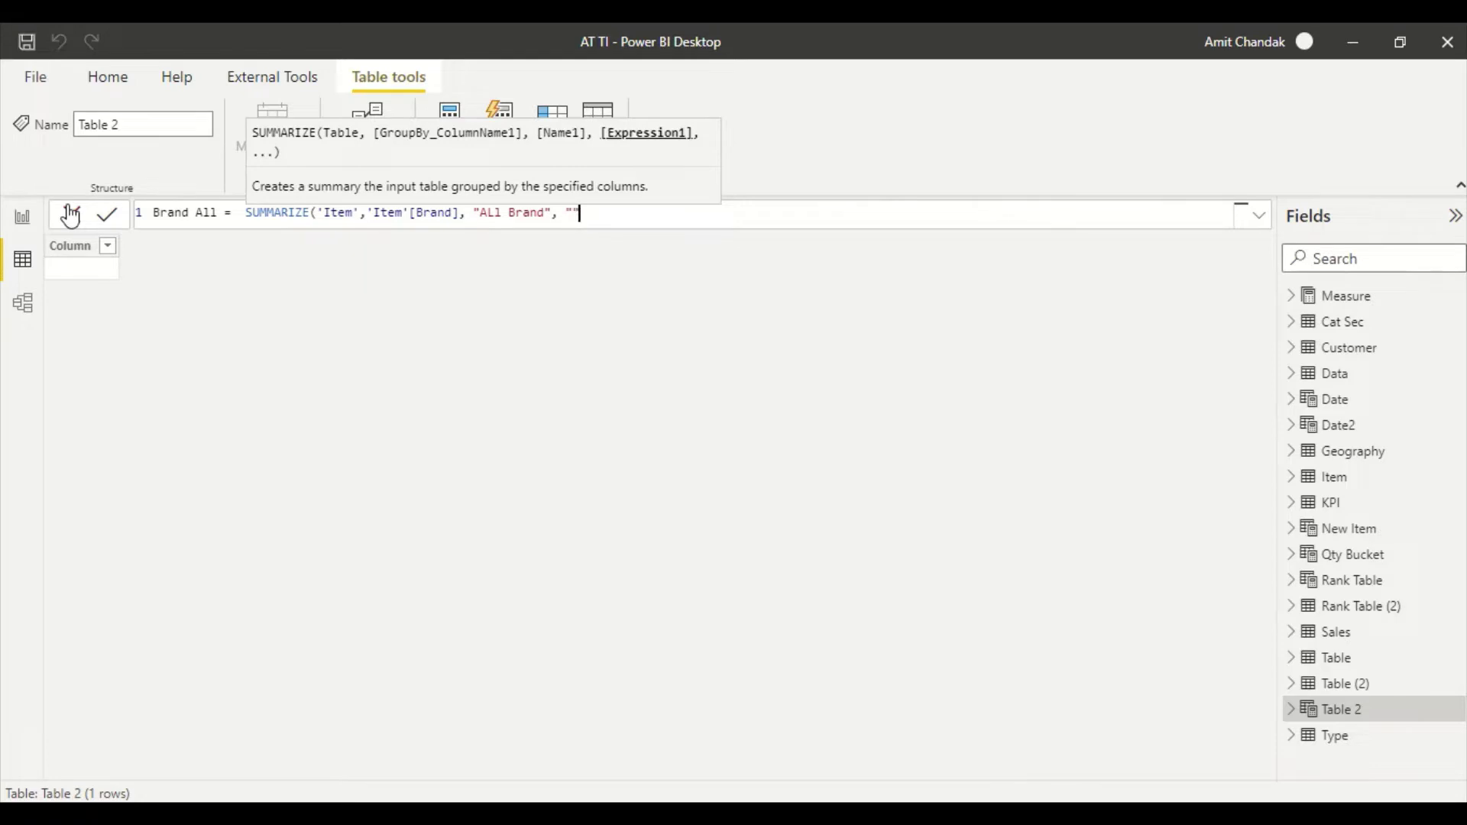
{"action": "type", "text": "Ite"}
{"action": "key", "text": "BackSpace"}
{"action": "key", "text": "BackSpace"}
{"action": "key", "text": "BackSpace"}
{"action": "key", "text": "BackSpace"}
{"action": "type", "text": "max("}
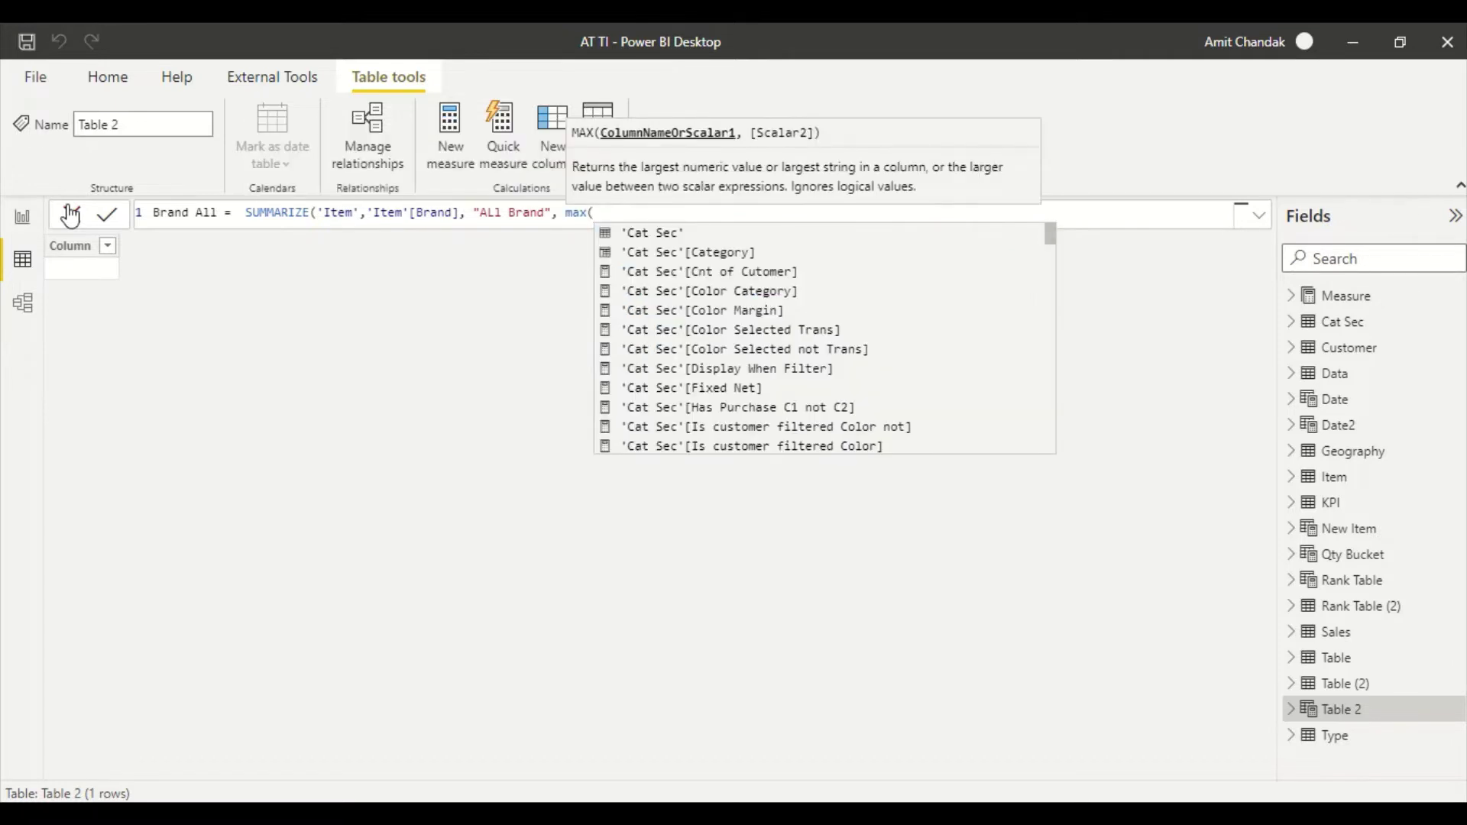
{"action": "type", "text": "ite"}
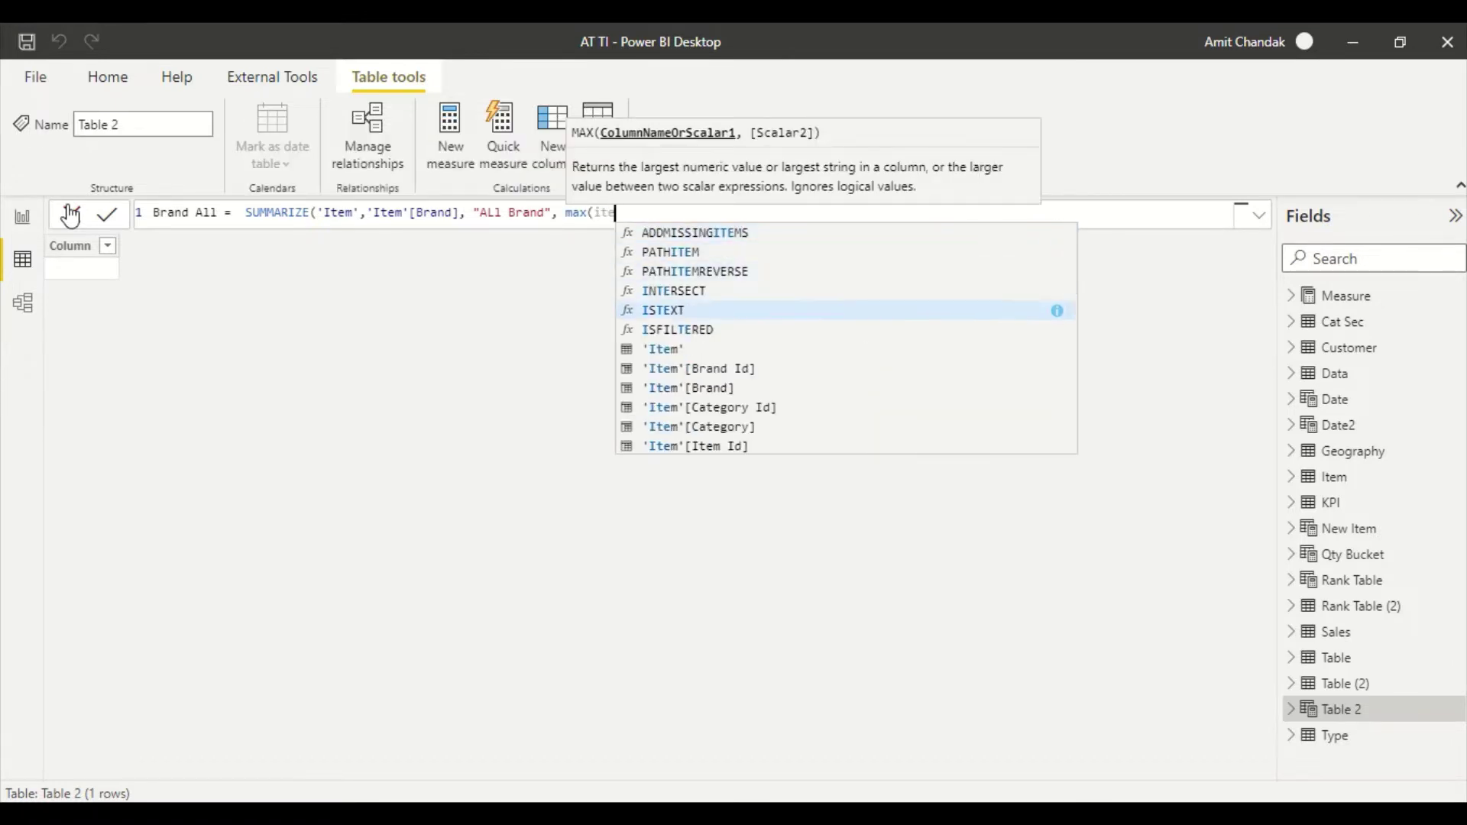
{"action": "key", "text": "Down"}
{"action": "key", "text": "Down"}
{"action": "key", "text": "Down"}
{"action": "key", "text": "Down"}
{"action": "key", "text": "Tab"}
{"action": "type", "text": ")"}
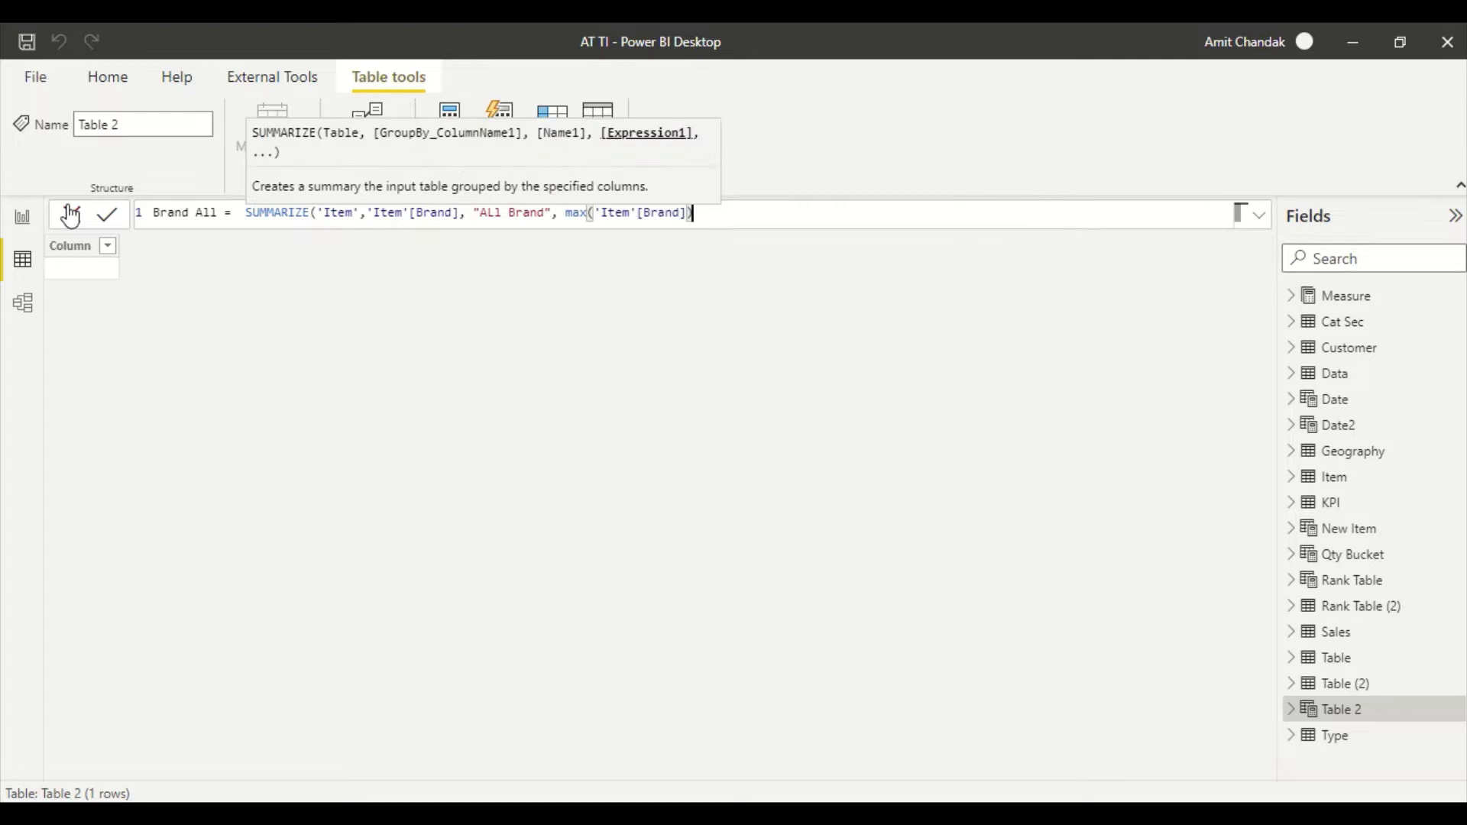
{"action": "type", "text": ")"}
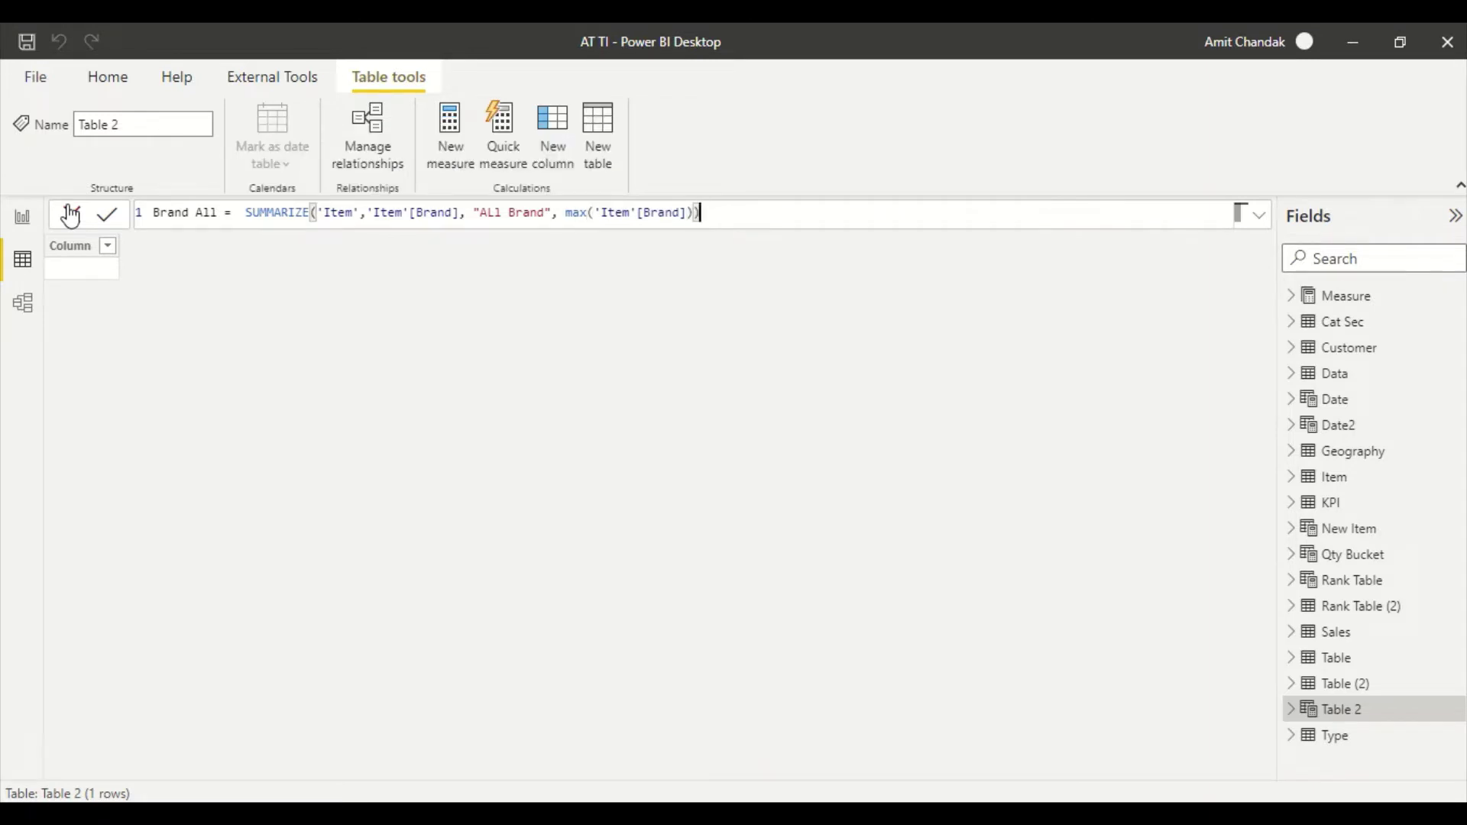
- Commit the Brand All table formula and wrap its SUMMARIZE expression in UNION, copying the expression and adding a comma after it
{"action": "key", "text": "Return"}
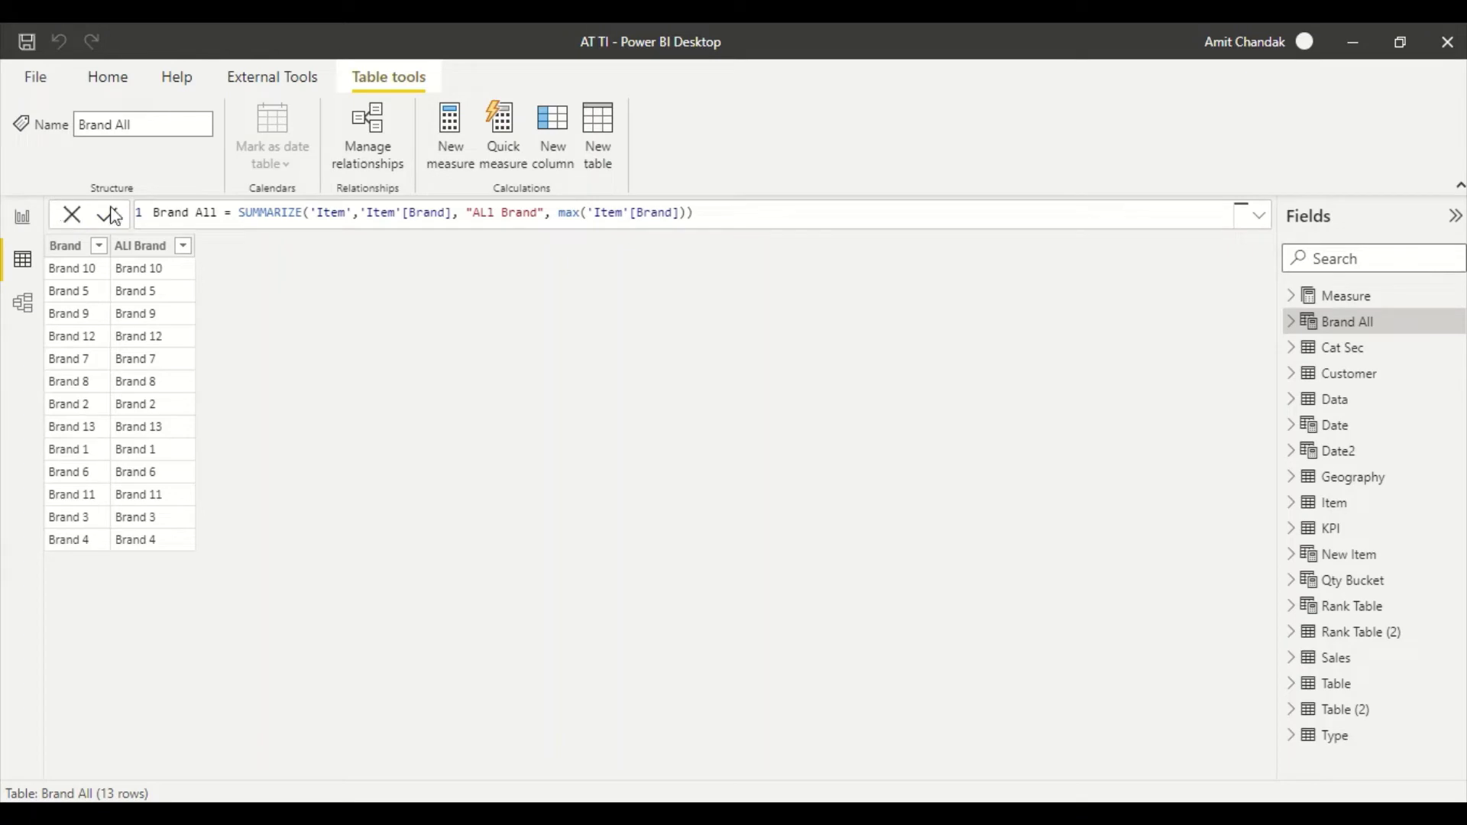
{"action": "left_click", "coordinate": [239, 217]}
{"action": "type", "text": "Union "}
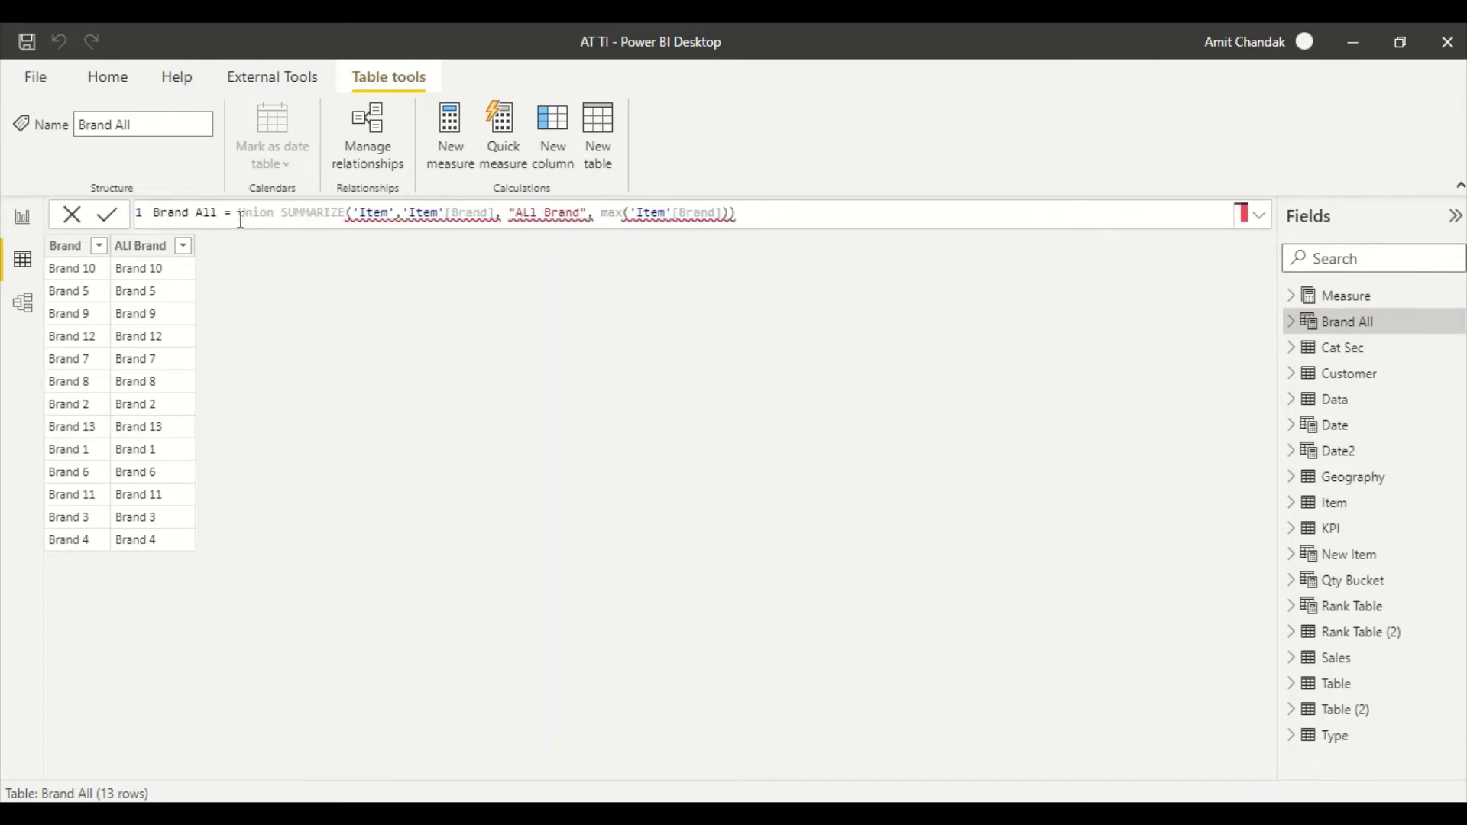
{"action": "type", "text": "("}
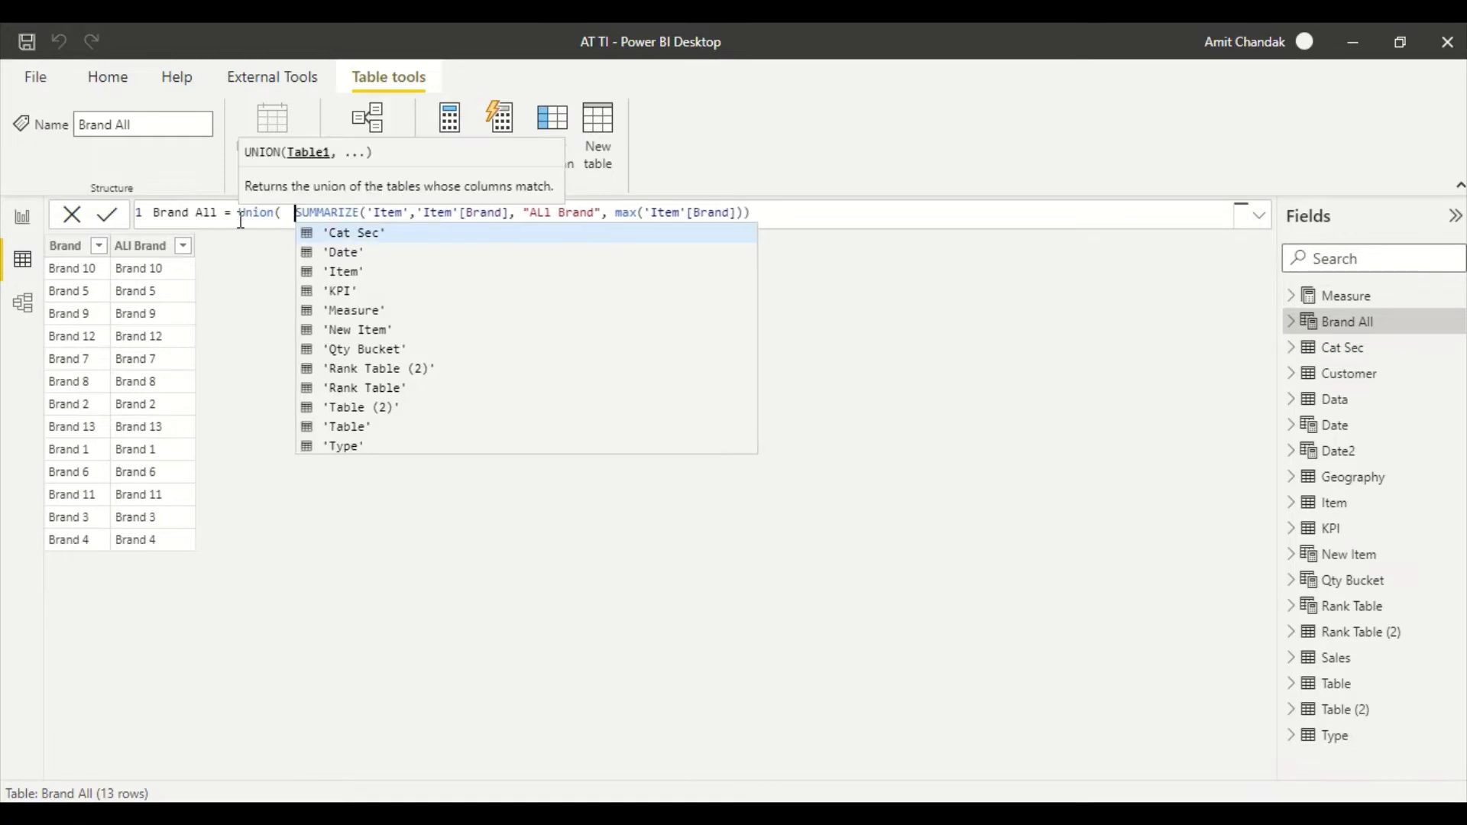
{"action": "key", "text": "shift+End"}
{"action": "key", "text": "ctrl+c"}
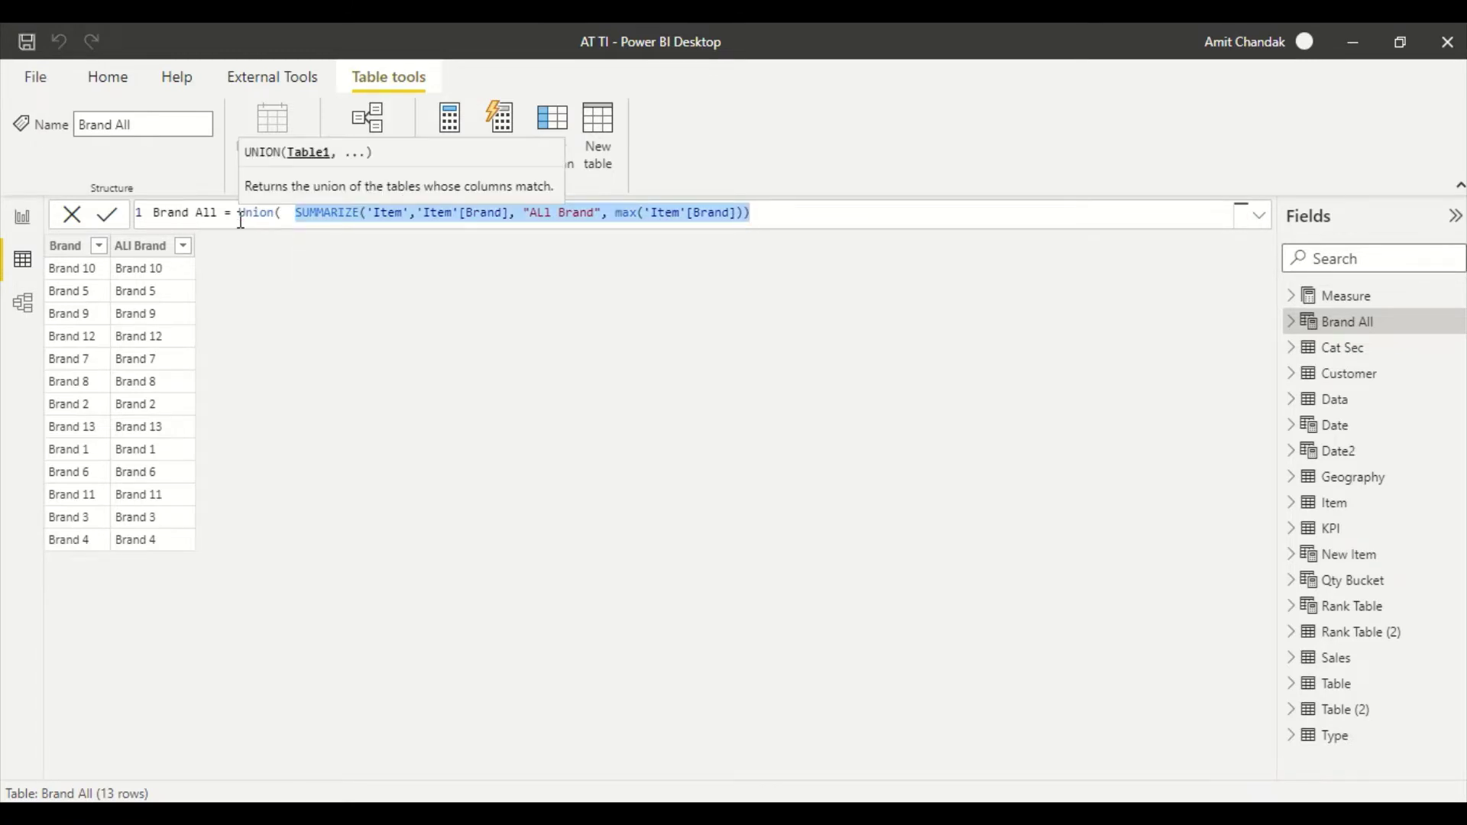
{"action": "key", "text": "End"}
{"action": "type", "text": ","}
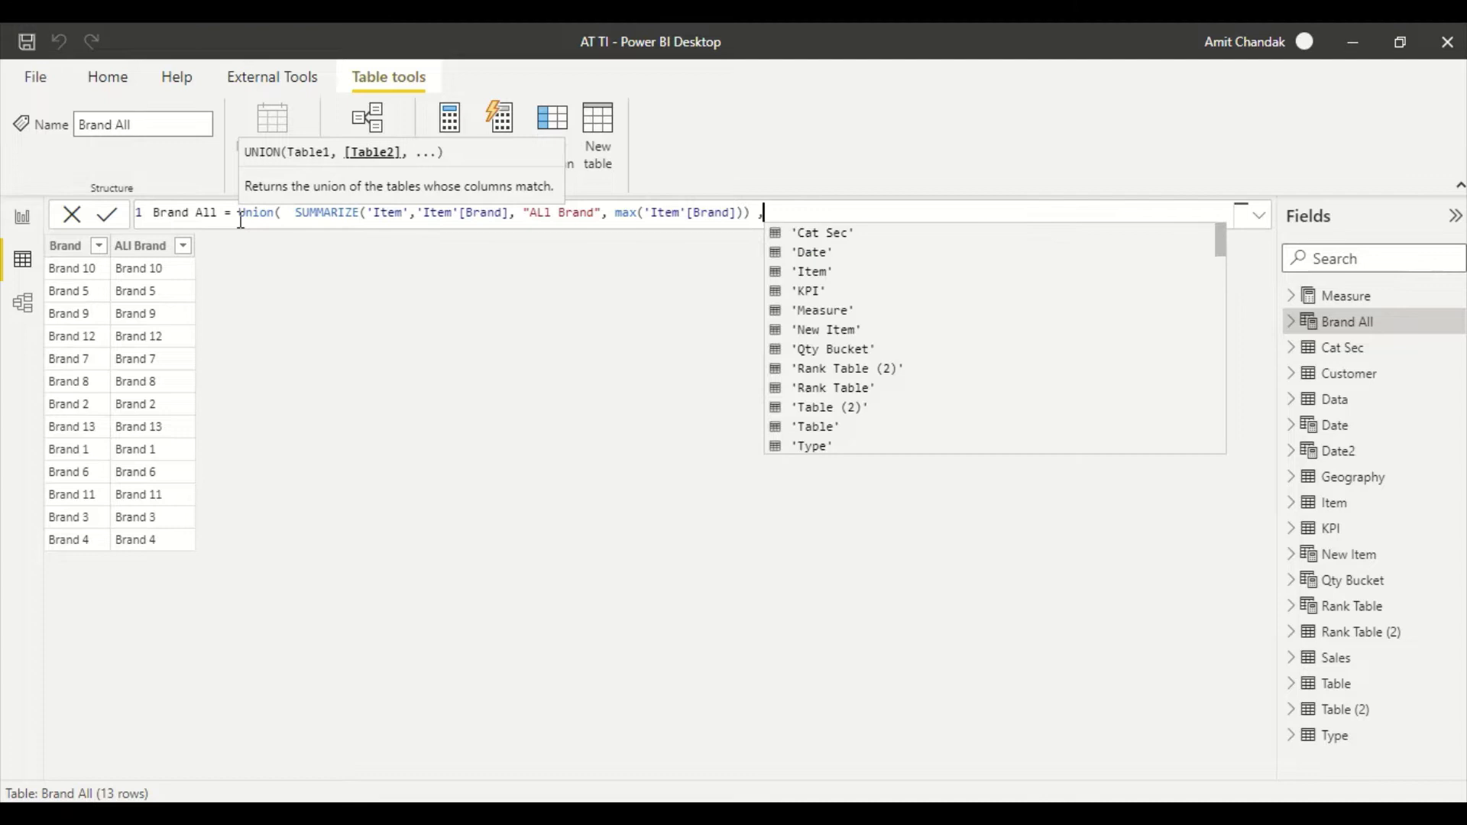
- Insert the copied SUMMARIZE expression on a new line as the second table of the UNION, leaving blank lines below
{"action": "key", "text": "shift+Return"}
{"action": "key", "text": "shift+Return"}
{"action": "key", "text": "shift+Return"}
{"action": "key", "text": "Up"}
{"action": "key", "text": "Up"}
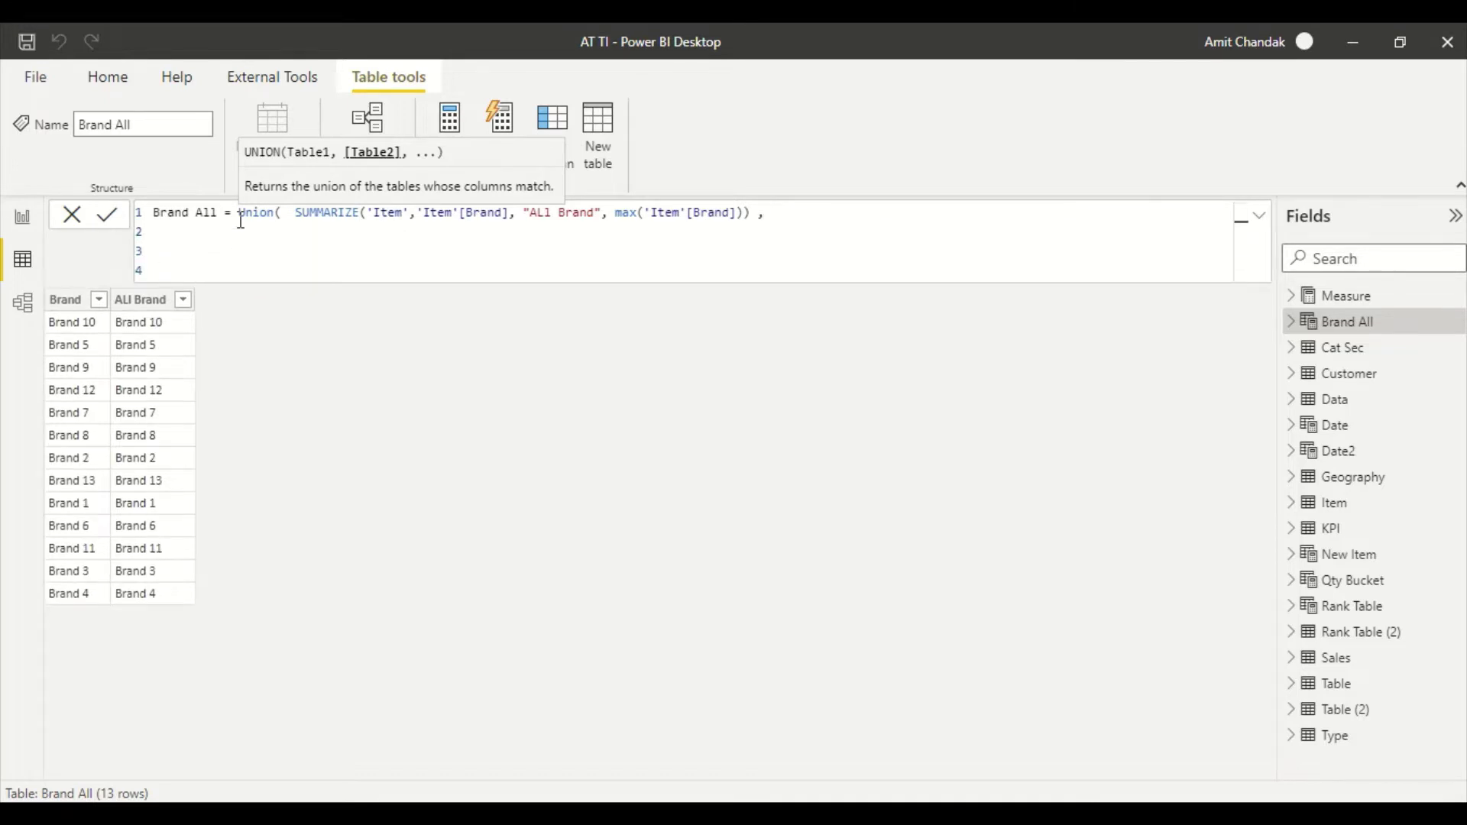
{"action": "key", "text": "ctrl+v"}
- Replace max('Item'[Brand]) in the second SUMMARIZE with "All", close the UNION, commit the formula and review the table rows
{"action": "left_click_drag", "start_coordinate": [607, 232], "coordinate": [476, 237]}
{"action": "type", "text": "\"All"}
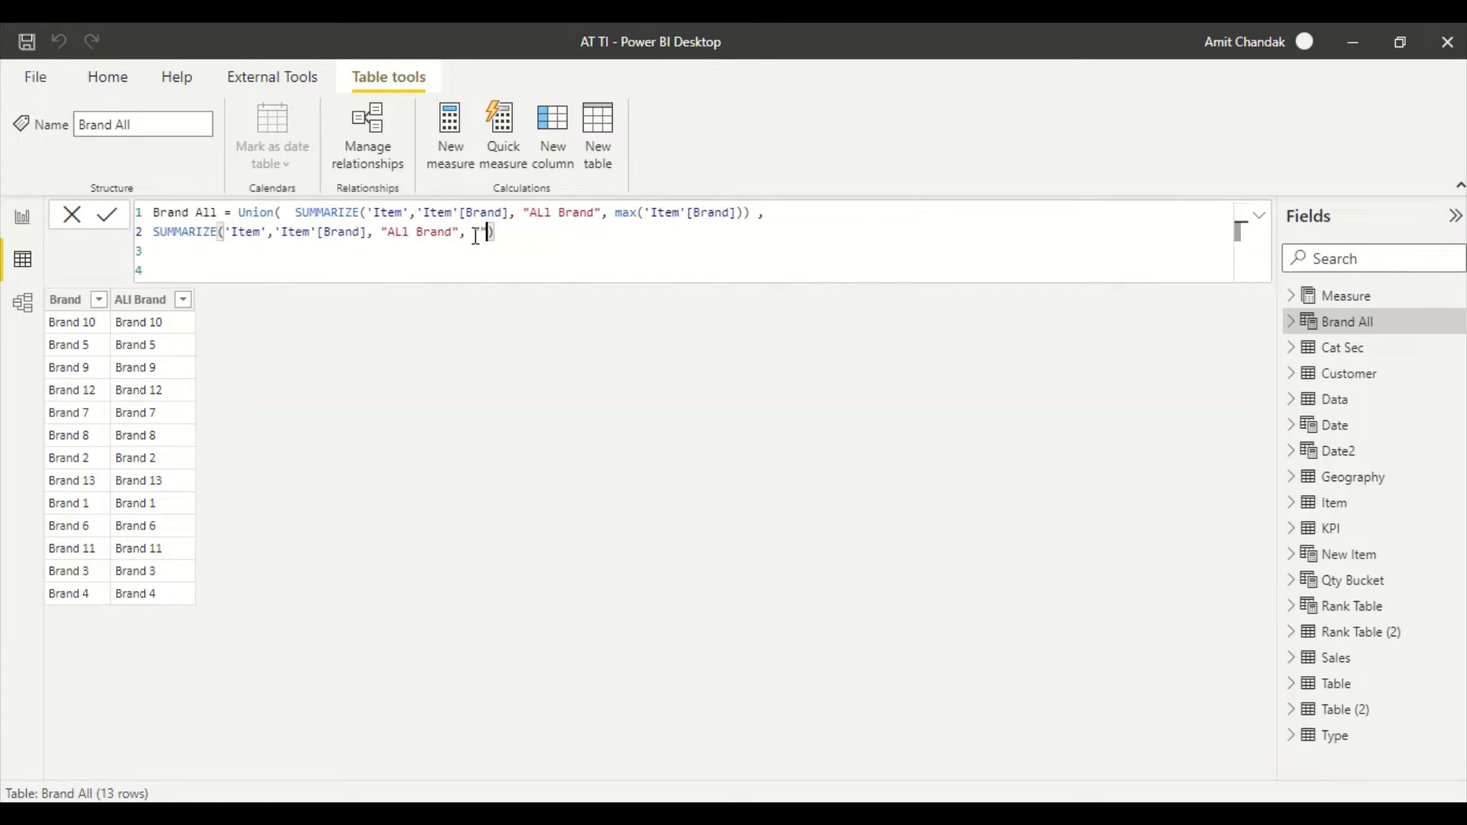
{"action": "key", "text": "End"}
{"action": "key", "text": "Down"}
{"action": "type", "text": ")"}
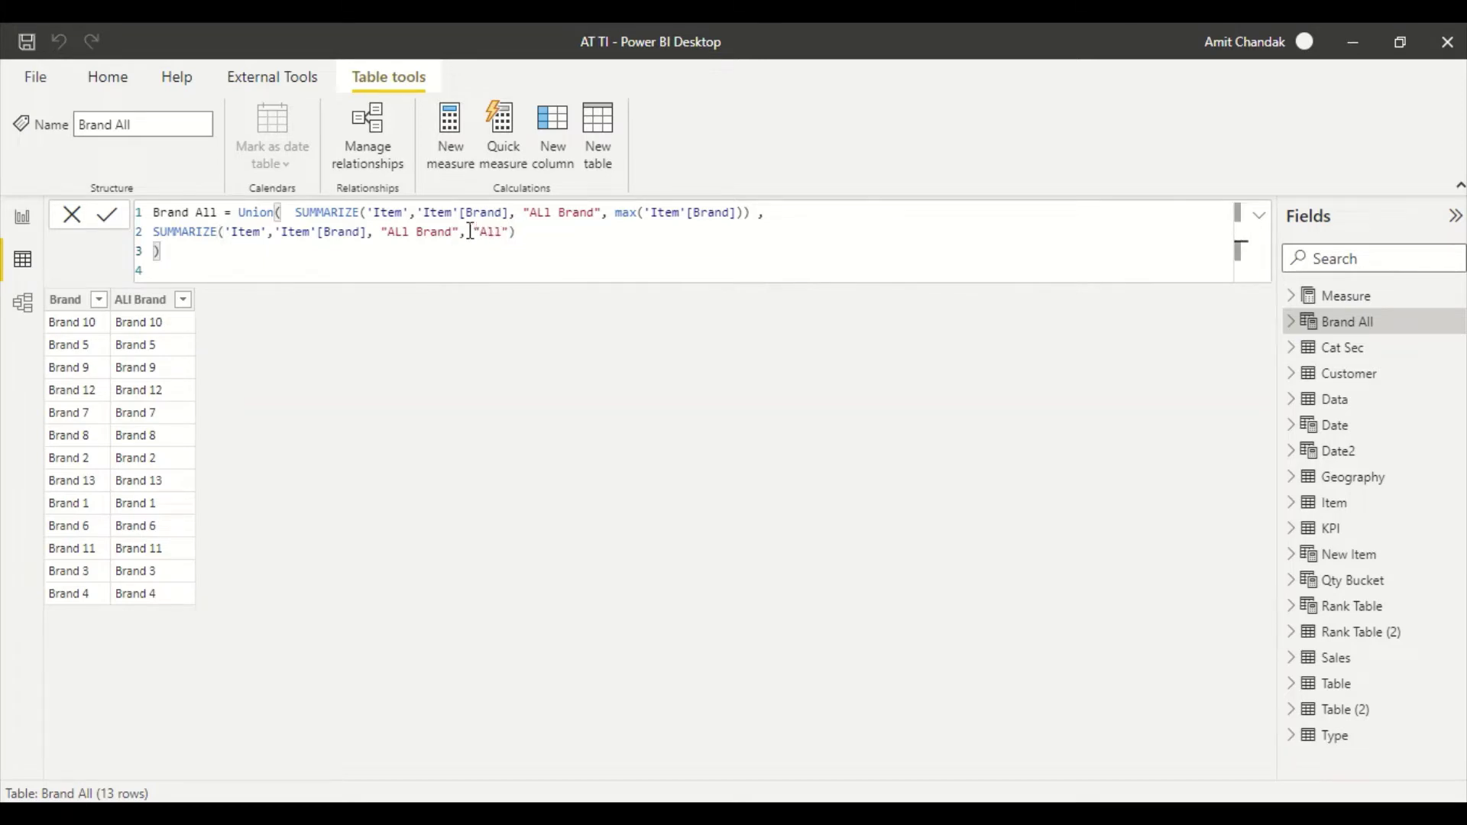
{"action": "key", "text": "Return"}
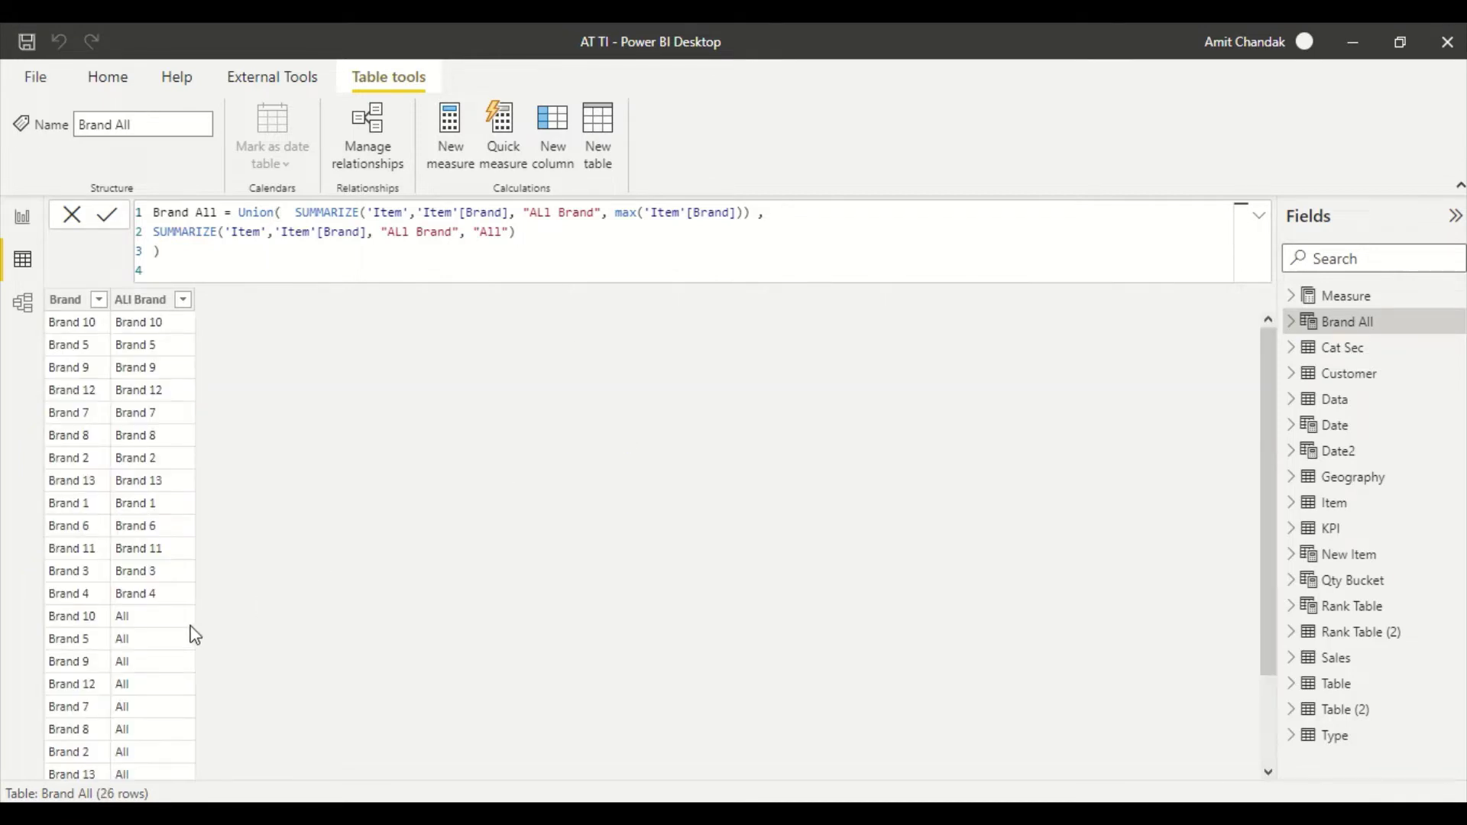
{"action": "scroll", "coordinate": [122, 562], "scroll_direction": "down", "scroll_amount": 1}
{"action": "scroll", "coordinate": [123, 569], "scroll_direction": "down", "scroll_amount": 1}
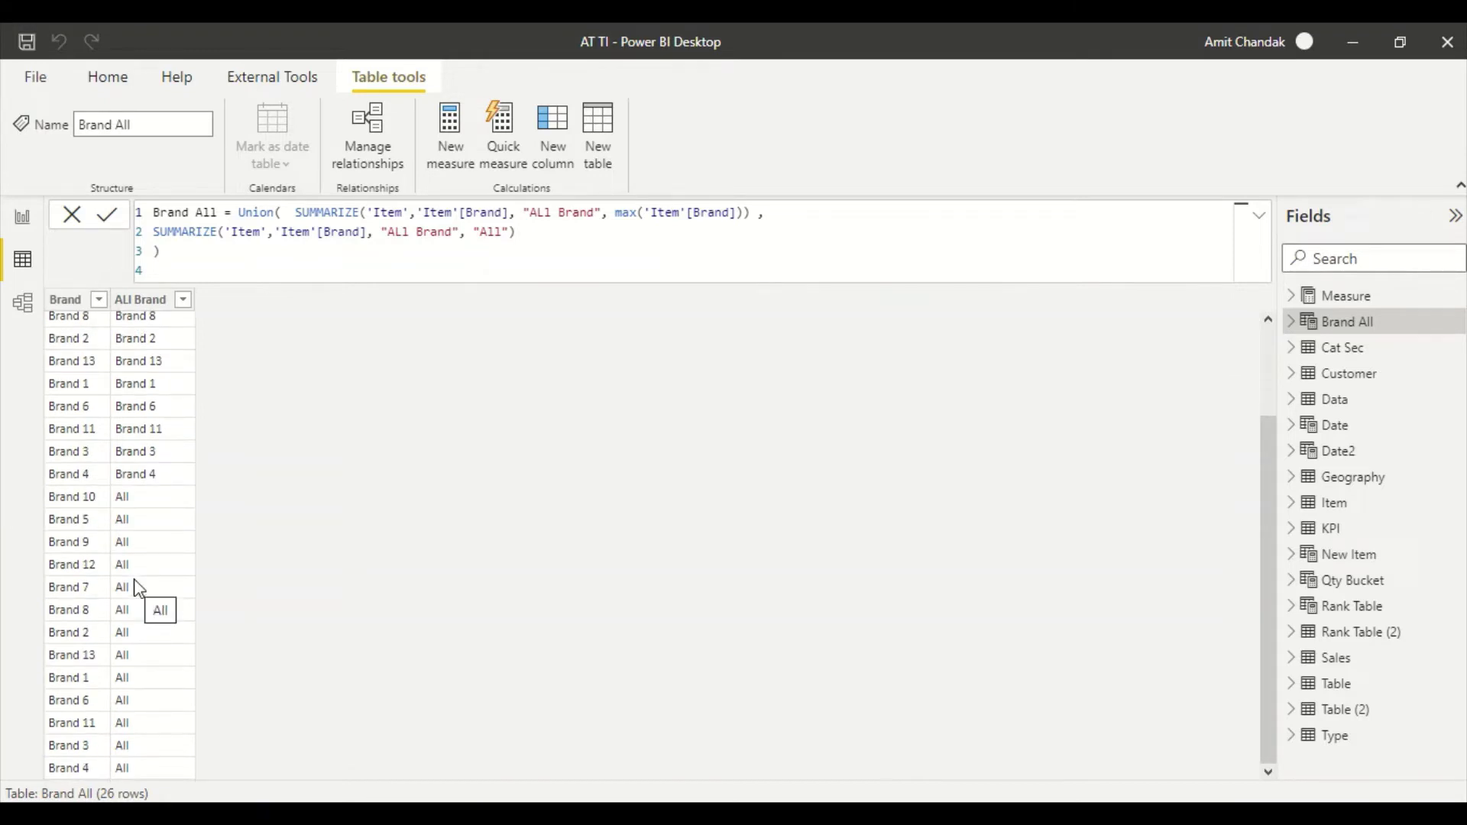
- Create a new layout in the model view and place the Item and Brand All tables on it
{"action": "left_click", "coordinate": [28, 309]}
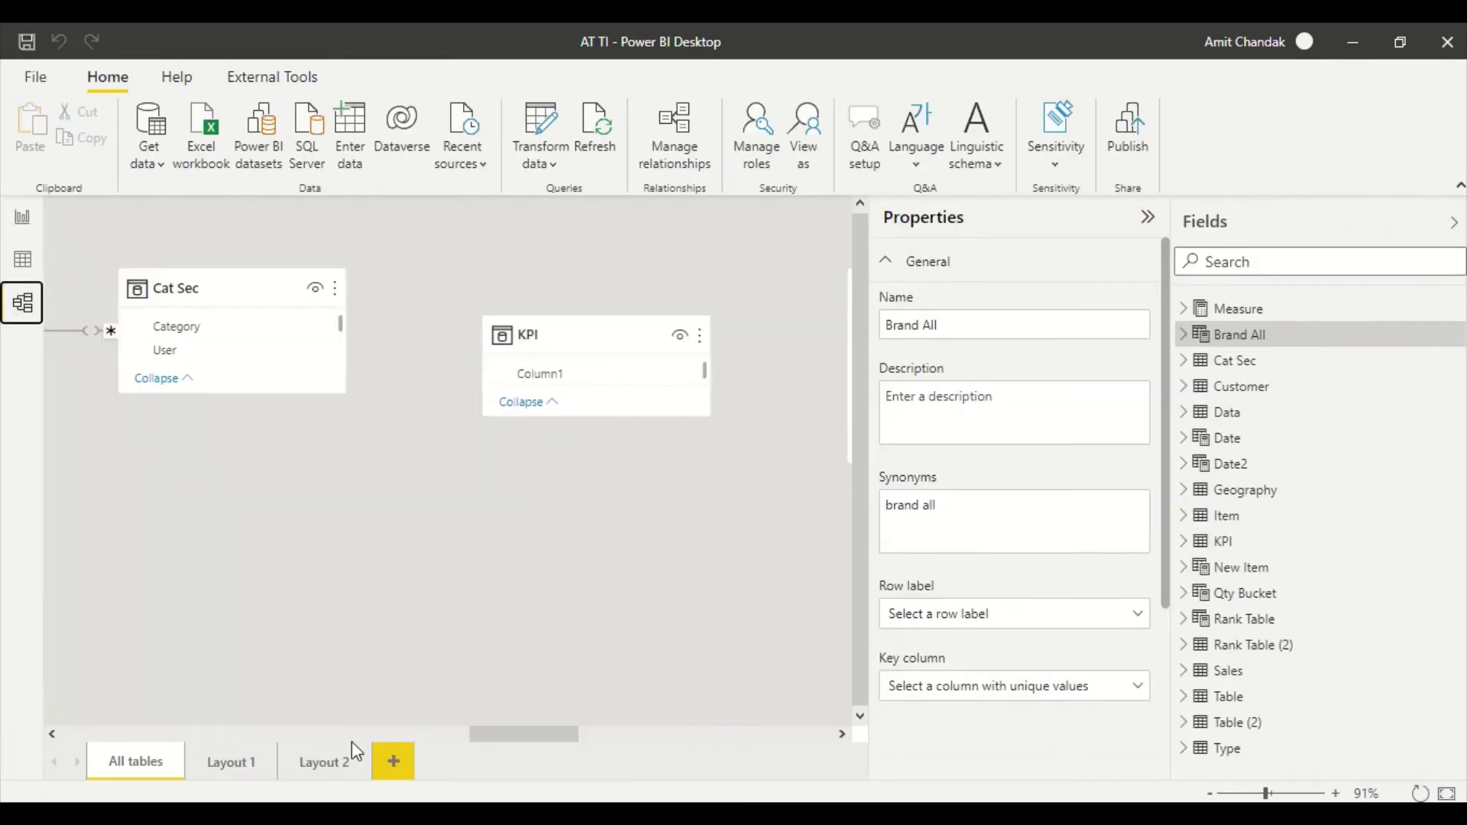
{"action": "left_click", "coordinate": [386, 760]}
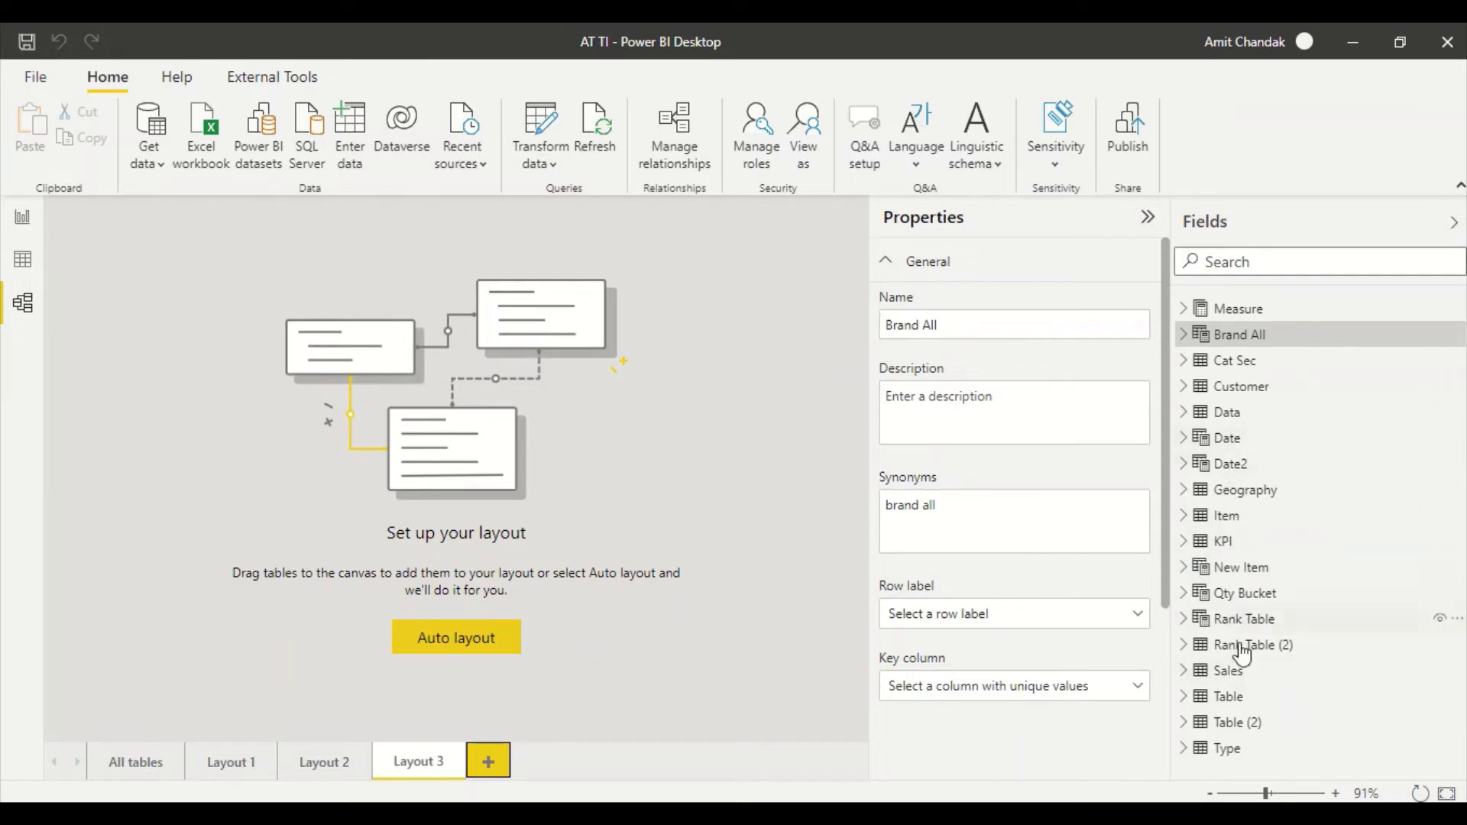
{"action": "left_click_drag", "start_coordinate": [1227, 516], "coordinate": [226, 387]}
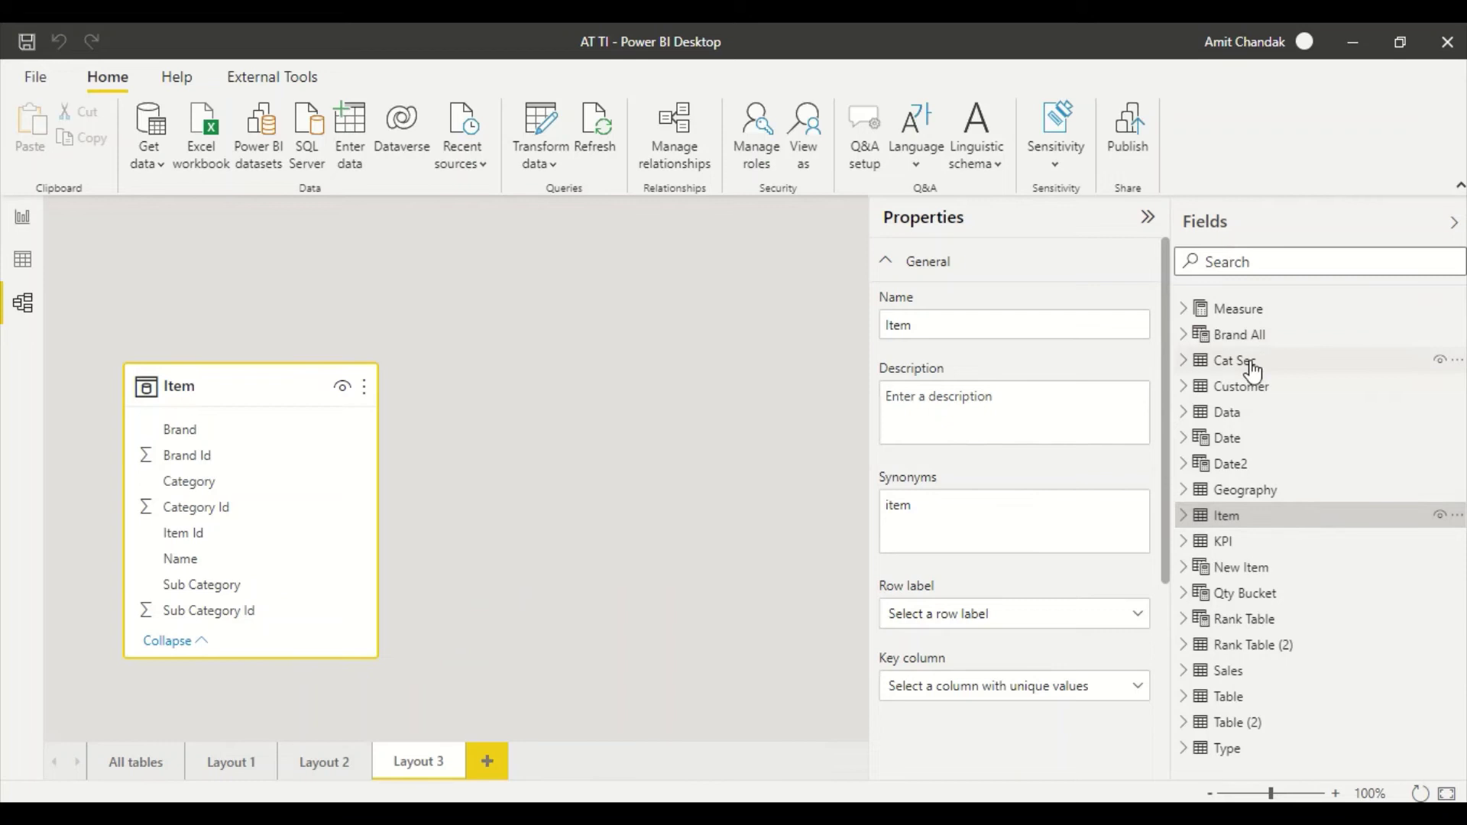
{"action": "left_click_drag", "start_coordinate": [1238, 335], "coordinate": [629, 400]}
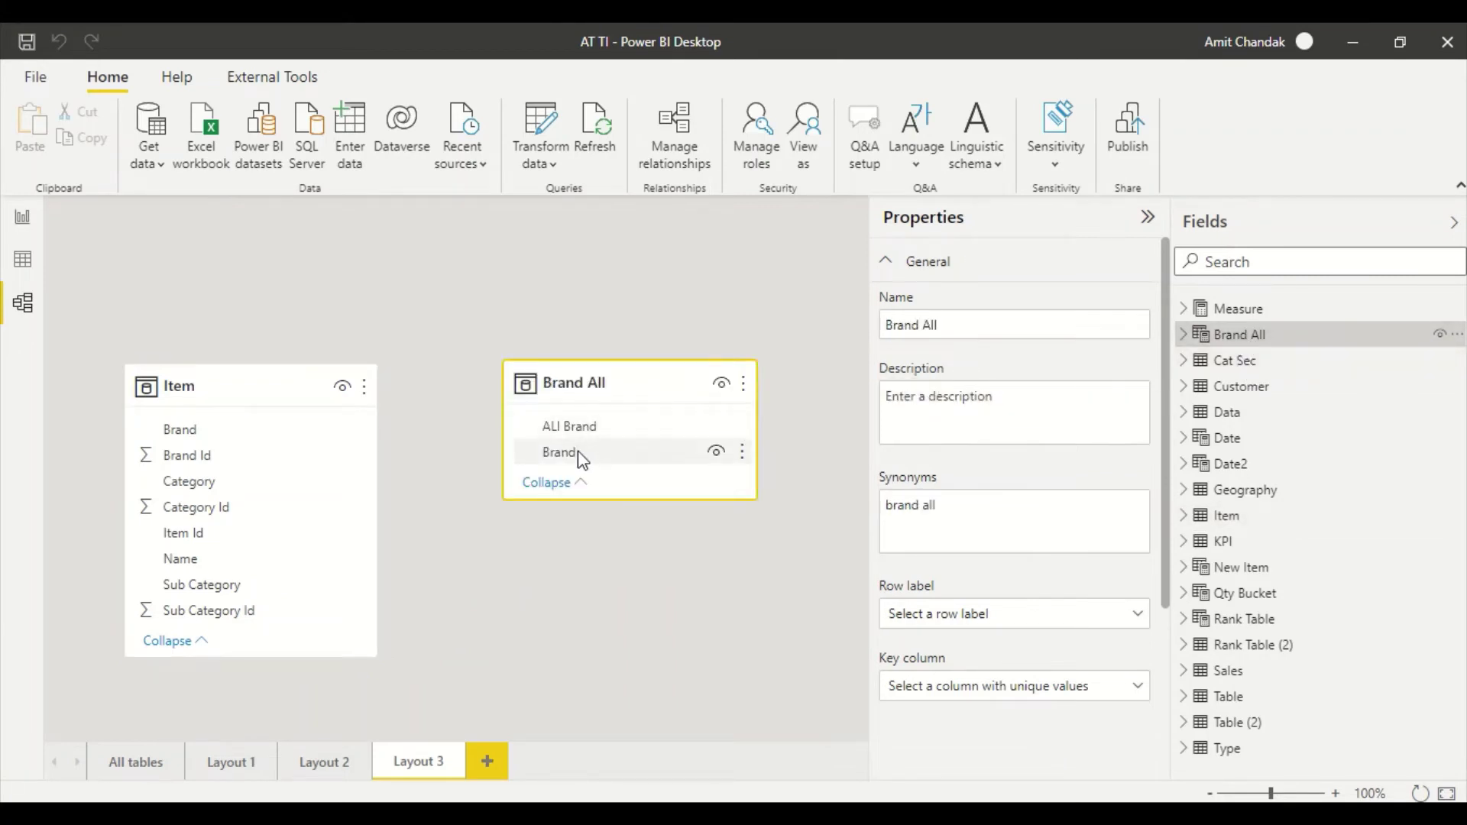
- Relate Brand All's Brand to Item's Brand as an active many-to-many relationship with cross filter direction Single (Brand All filters Item)
{"action": "left_click_drag", "start_coordinate": [578, 451], "coordinate": [173, 437]}
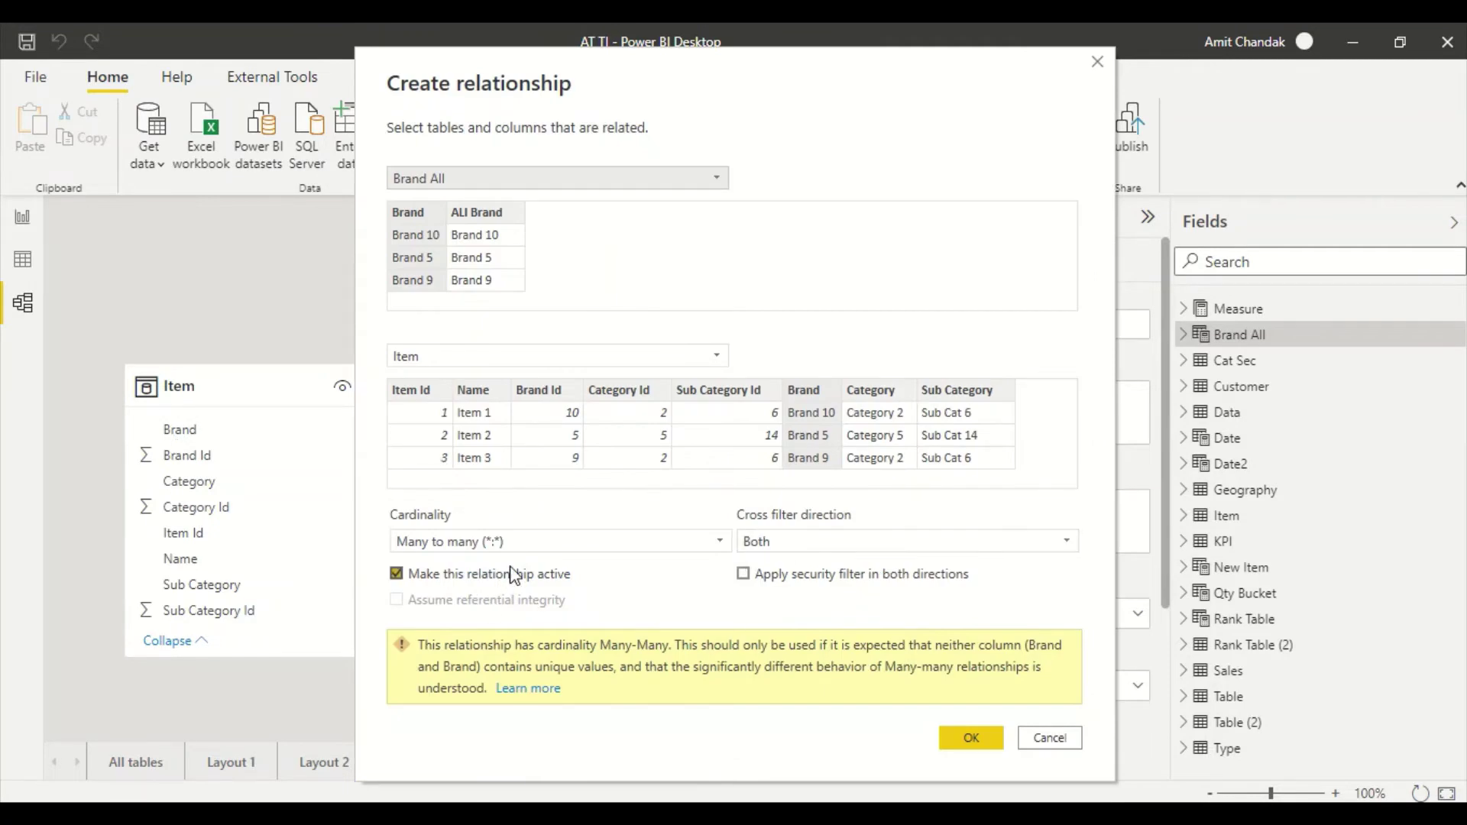
{"action": "left_click", "coordinate": [817, 543]}
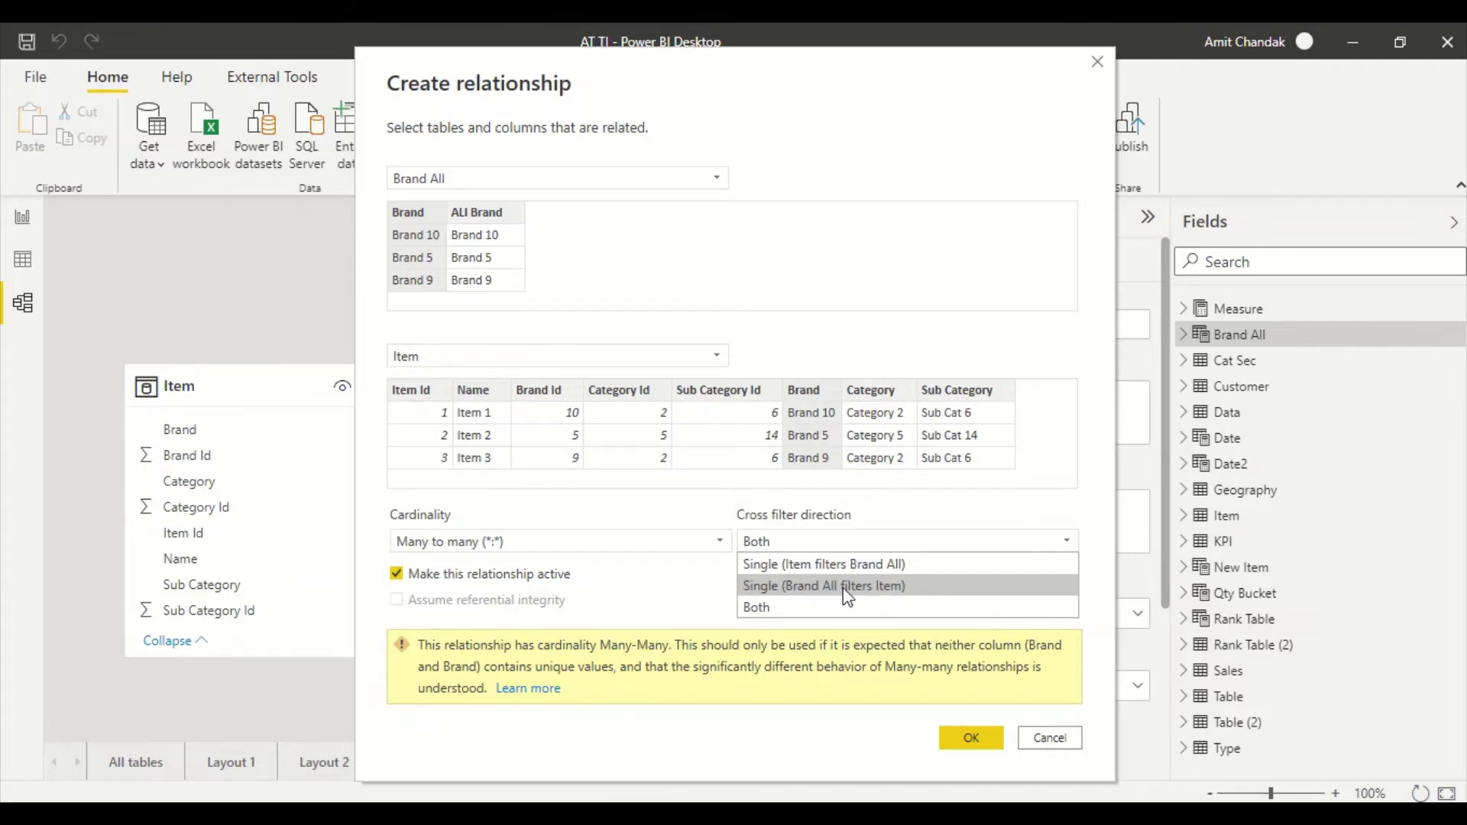
{"action": "left_click", "coordinate": [883, 591]}
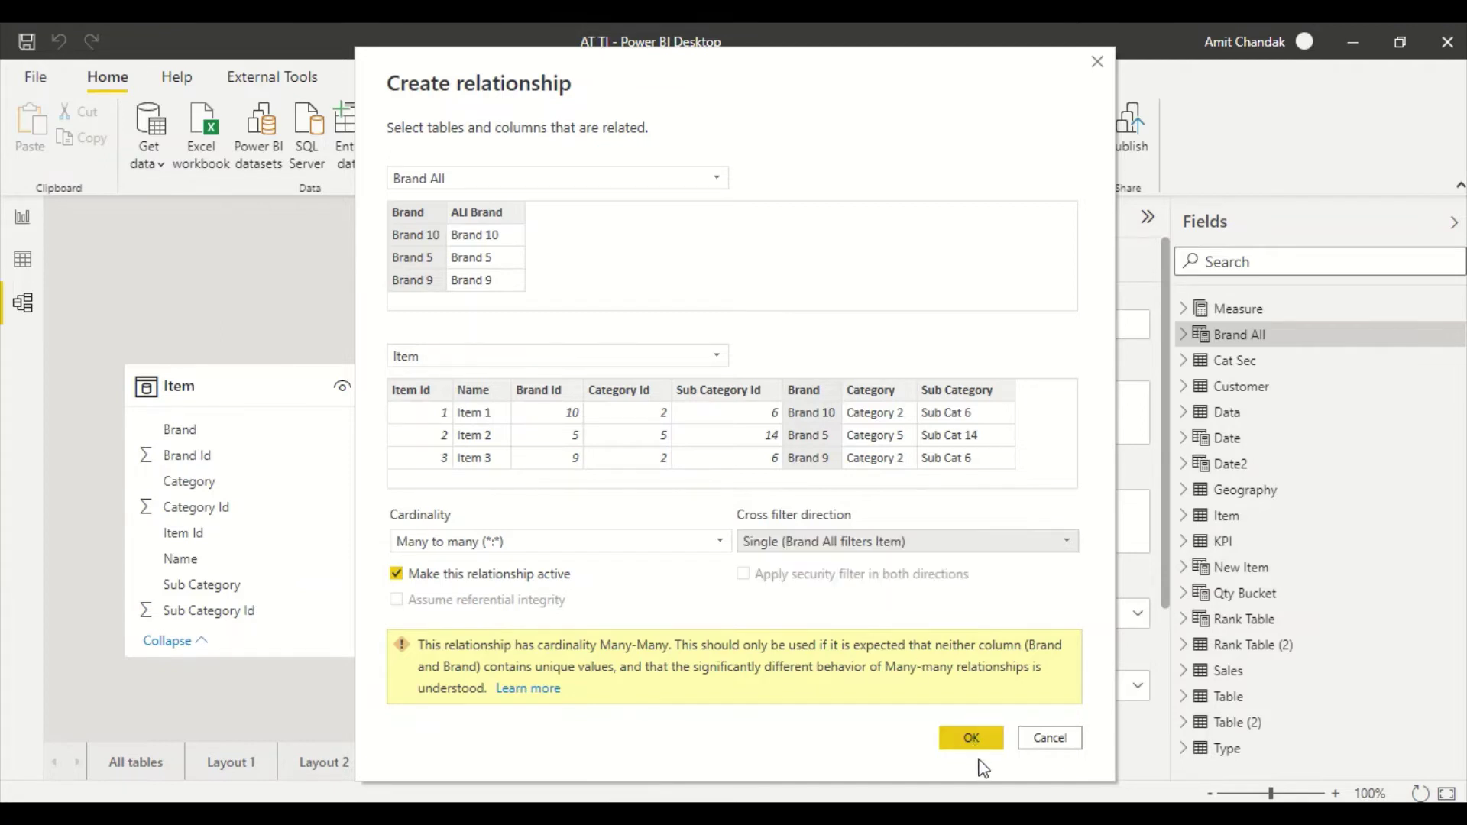
{"action": "left_click", "coordinate": [967, 740]}
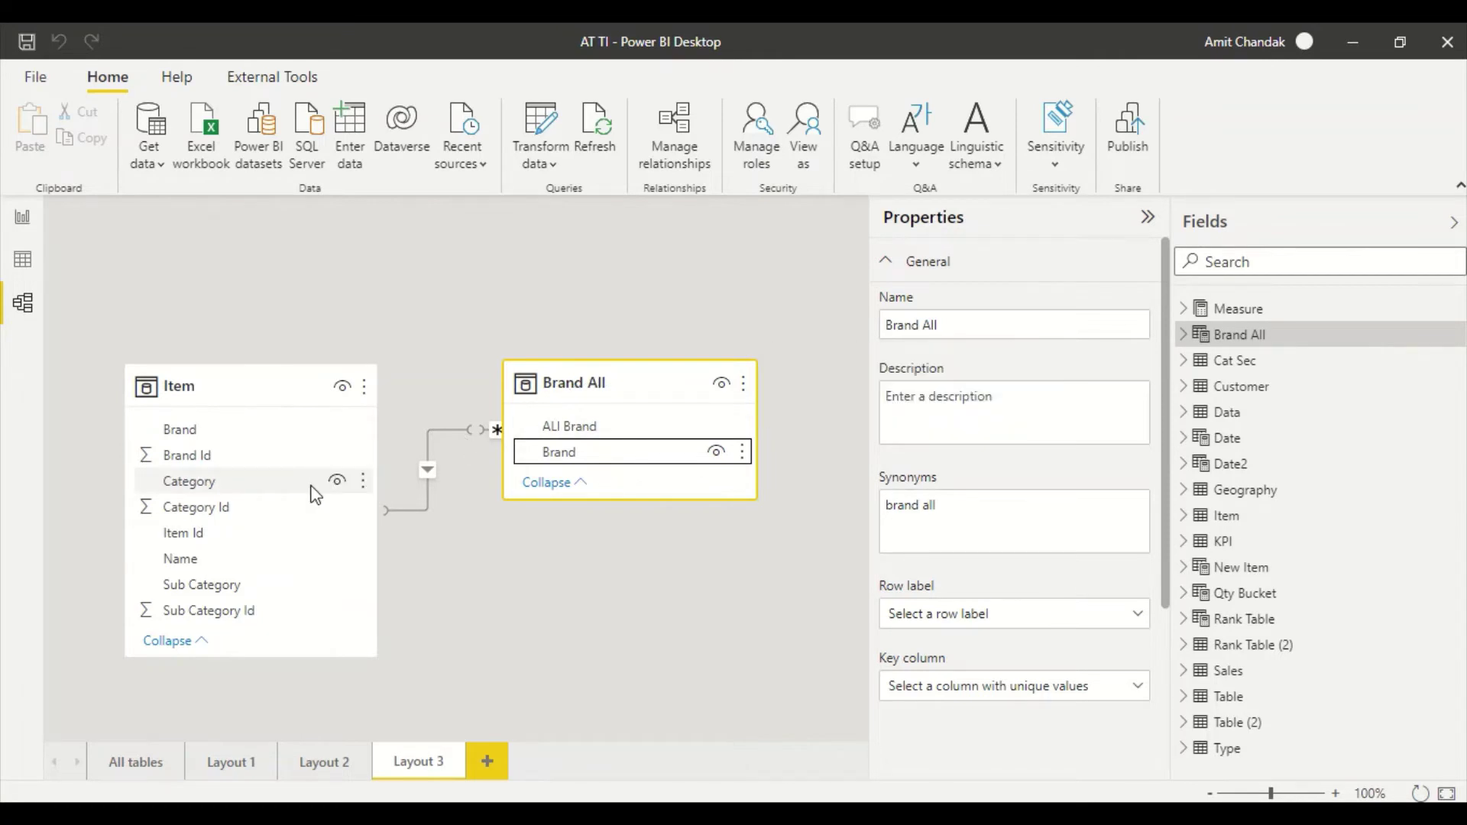
- In the report view, shorten the Margin % by Brand chart and move it to the upper-left corner of the page
{"action": "left_click", "coordinate": [21, 222]}
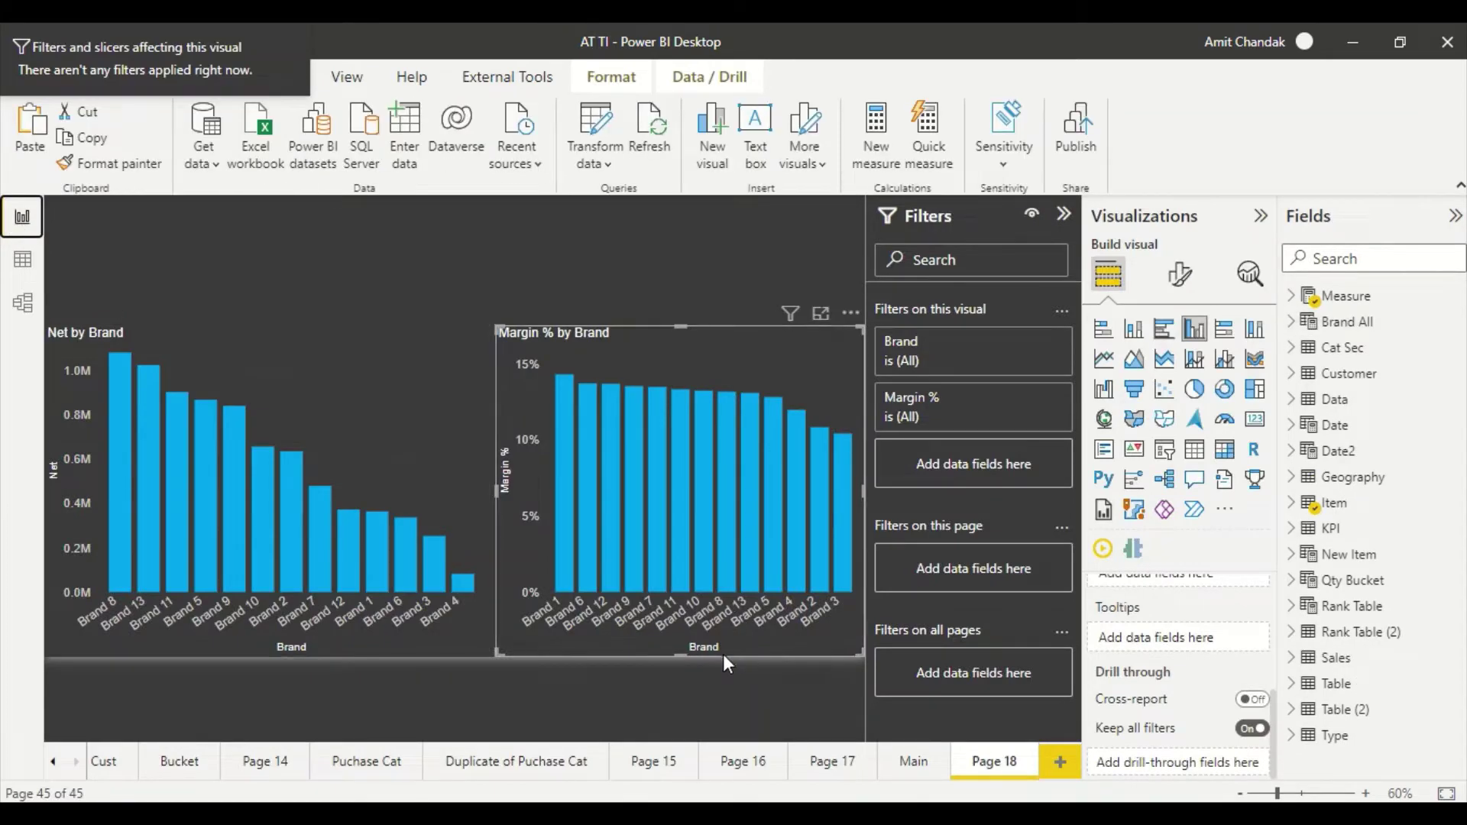
{"action": "left_click_drag", "start_coordinate": [688, 656], "coordinate": [664, 511]}
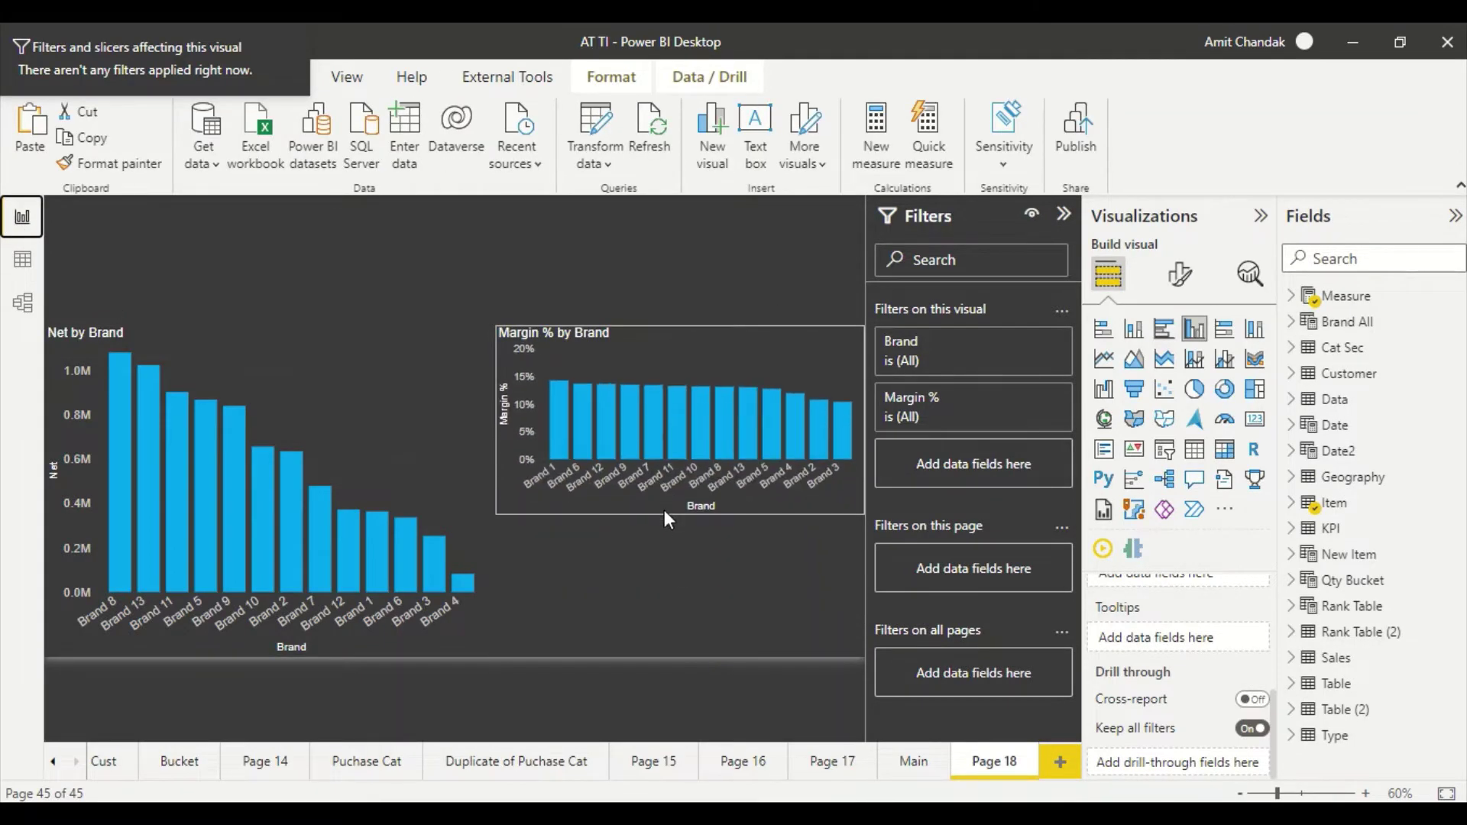
{"action": "left_click_drag", "start_coordinate": [677, 351], "coordinate": [221, 213]}
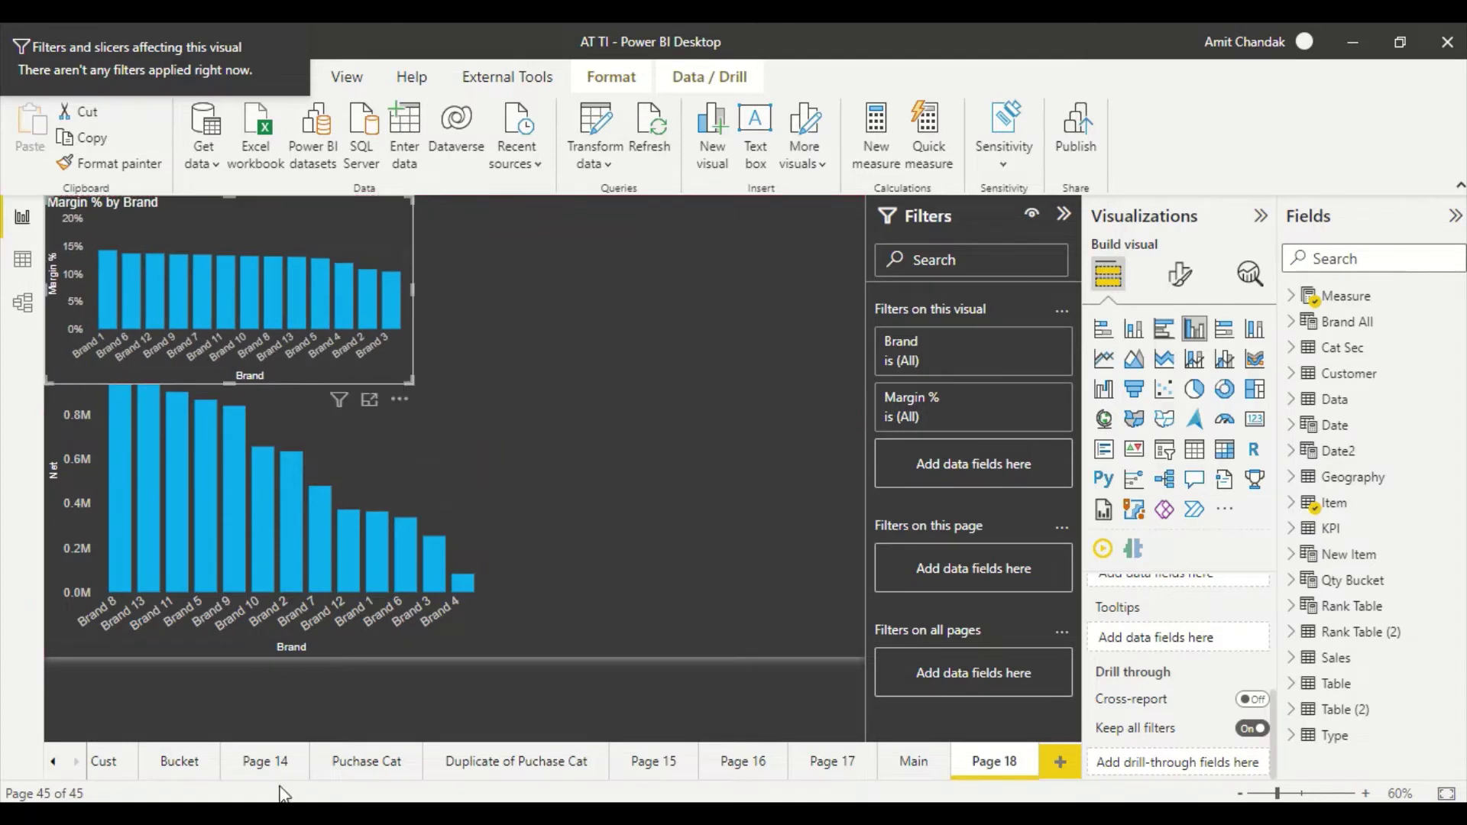
- Reduce the height of the Net by Brand chart and position it directly below the Margin % by Brand chart
{"action": "left_click", "coordinate": [296, 655]}
{"action": "left_click_drag", "start_coordinate": [291, 659], "coordinate": [263, 594]}
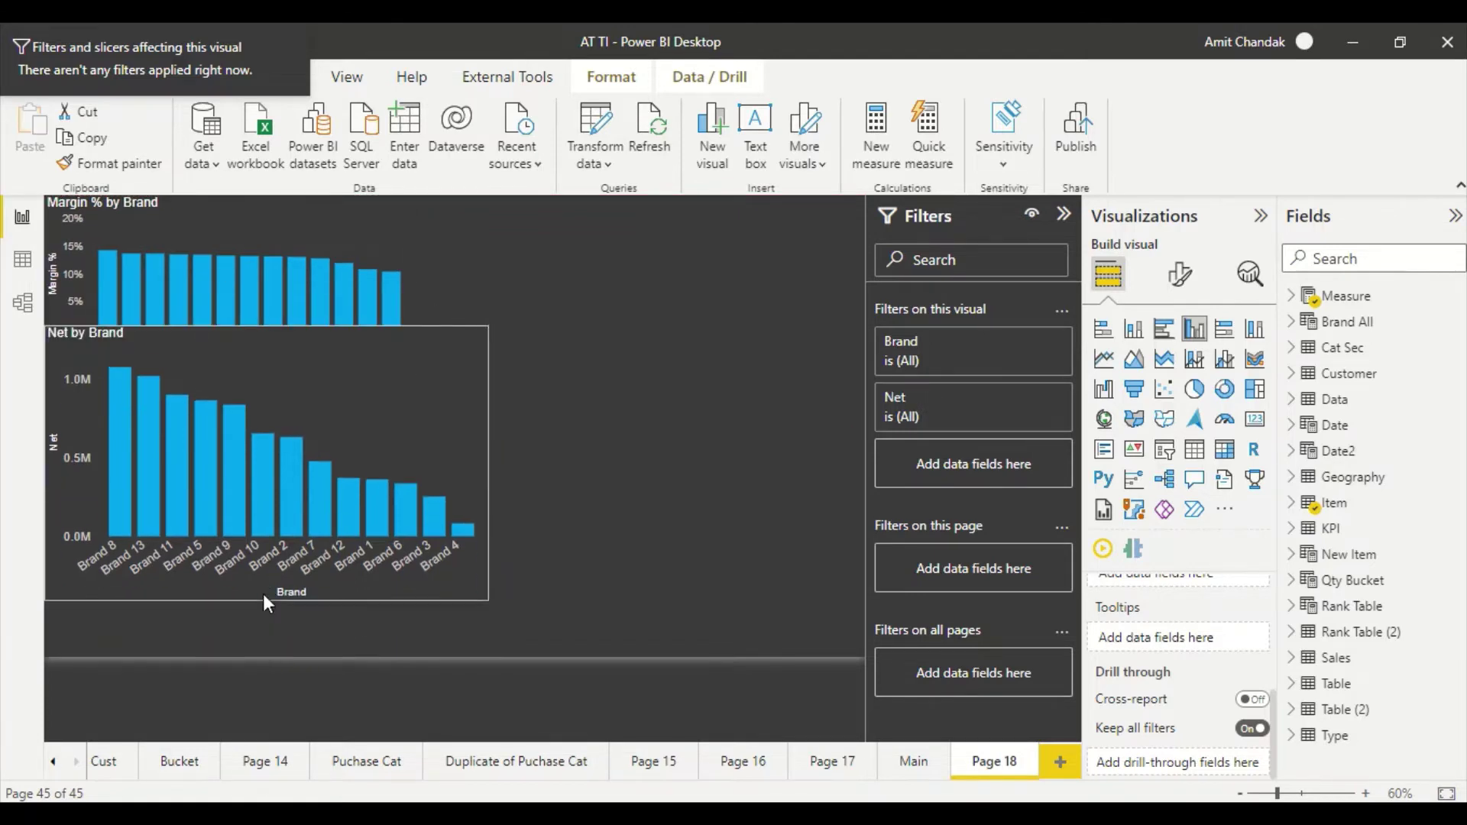
{"action": "left_click_drag", "start_coordinate": [387, 365], "coordinate": [382, 423]}
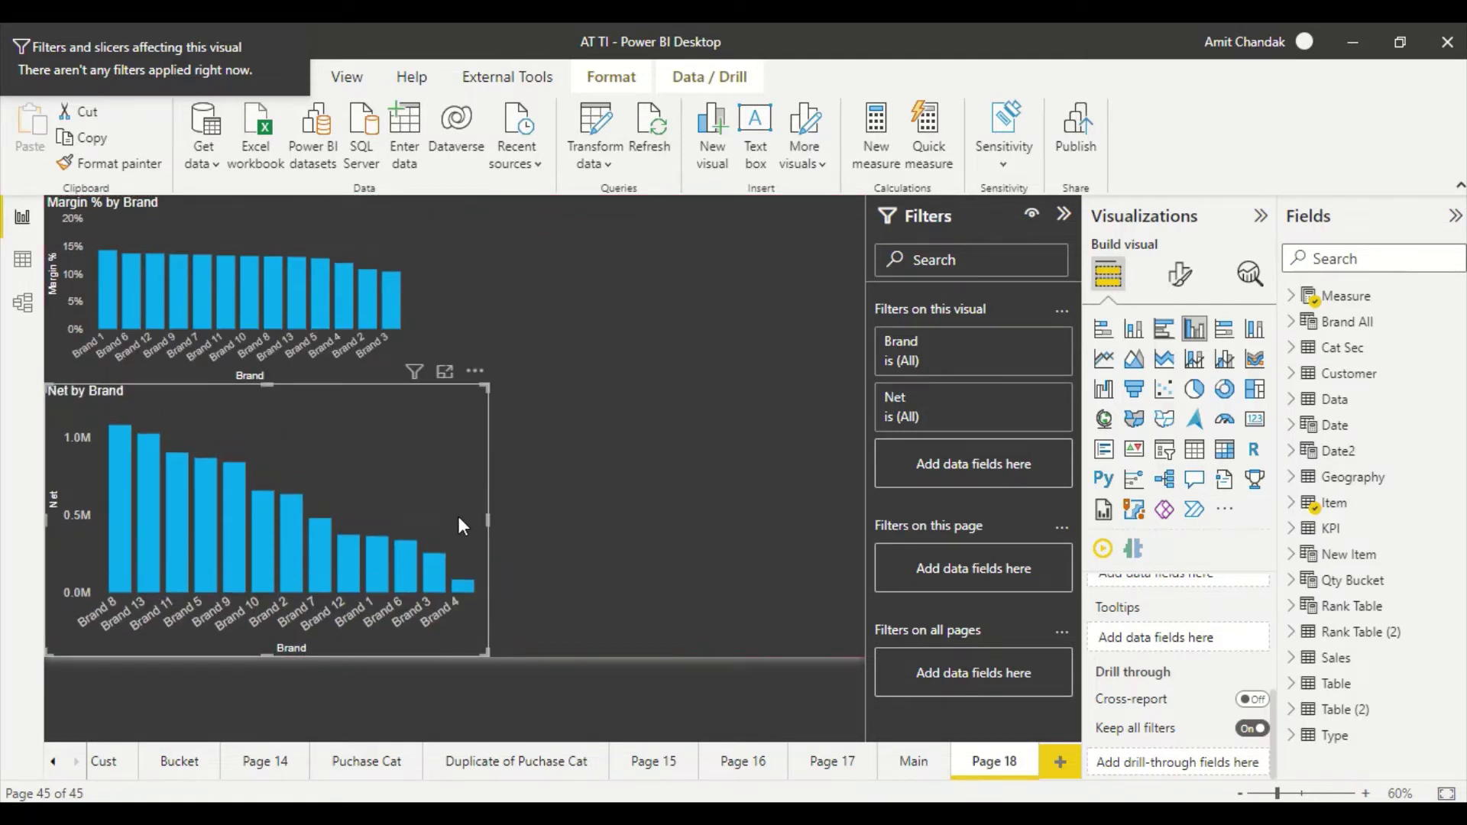
- Narrow the Net by Brand chart and place a duplicate of it beside the original in the same row
{"action": "left_click_drag", "start_coordinate": [461, 525], "coordinate": [796, 540]}
{"action": "key", "text": "ctrl+c"}
{"action": "key", "text": "ctrl+v"}
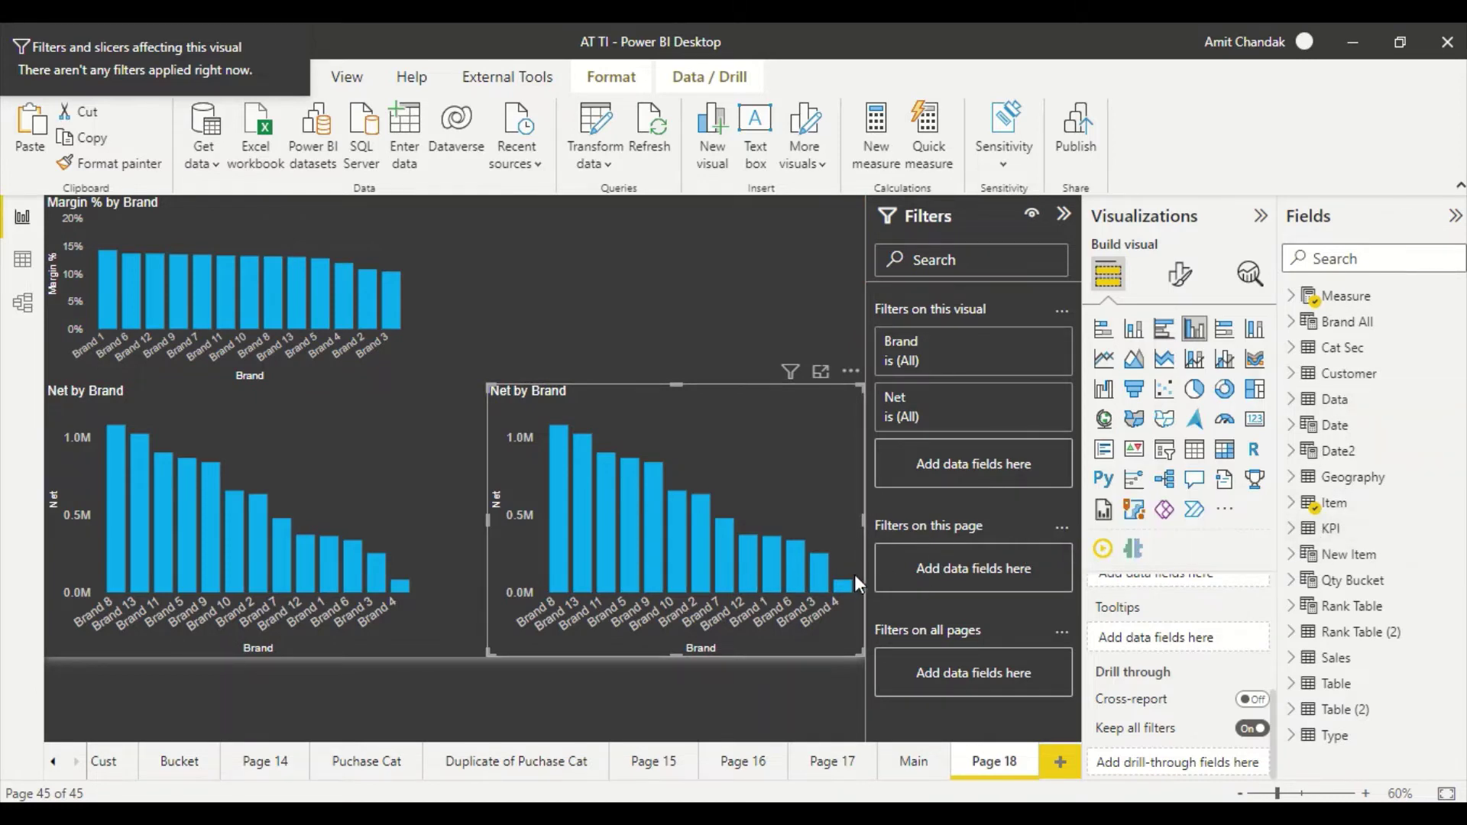
- Replace Brand with ALl Brand from the Brand All table on the X-axis of the duplicated Net chart
{"action": "scroll", "coordinate": [1172, 613], "scroll_direction": "up", "scroll_amount": 4}
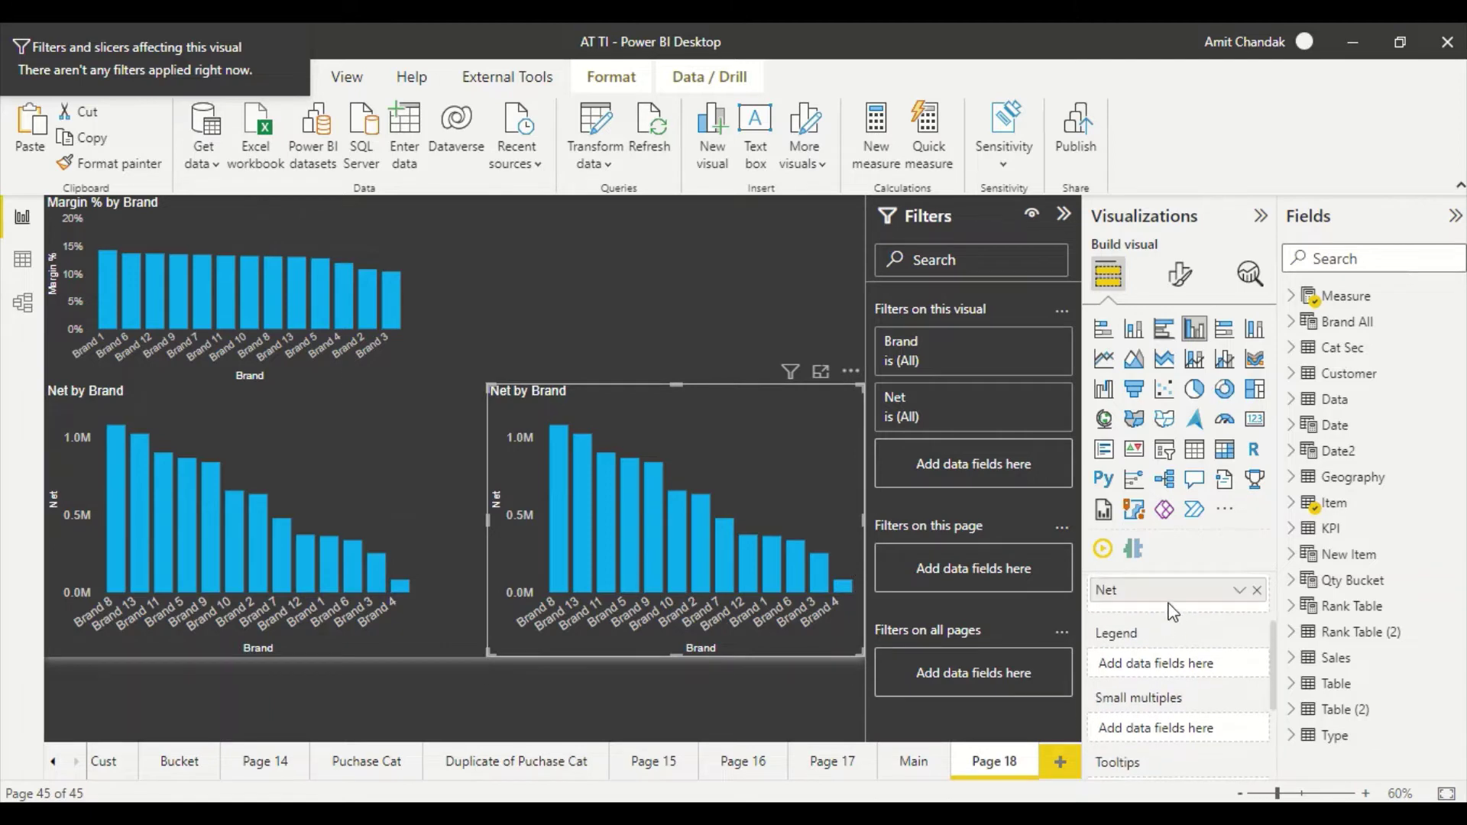
{"action": "scroll", "coordinate": [1172, 612], "scroll_direction": "up", "scroll_amount": 3}
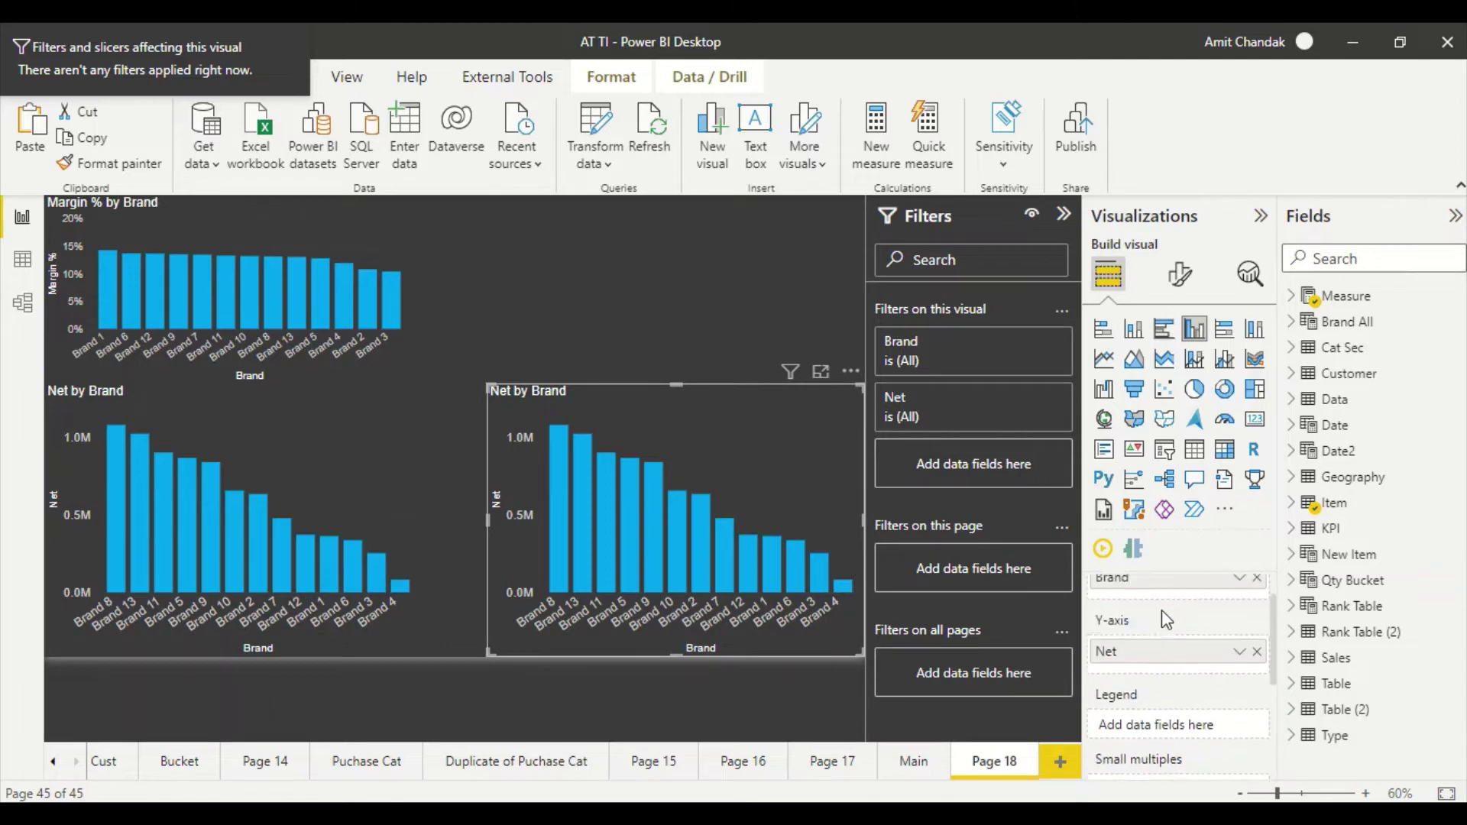
{"action": "left_click", "coordinate": [1293, 322]}
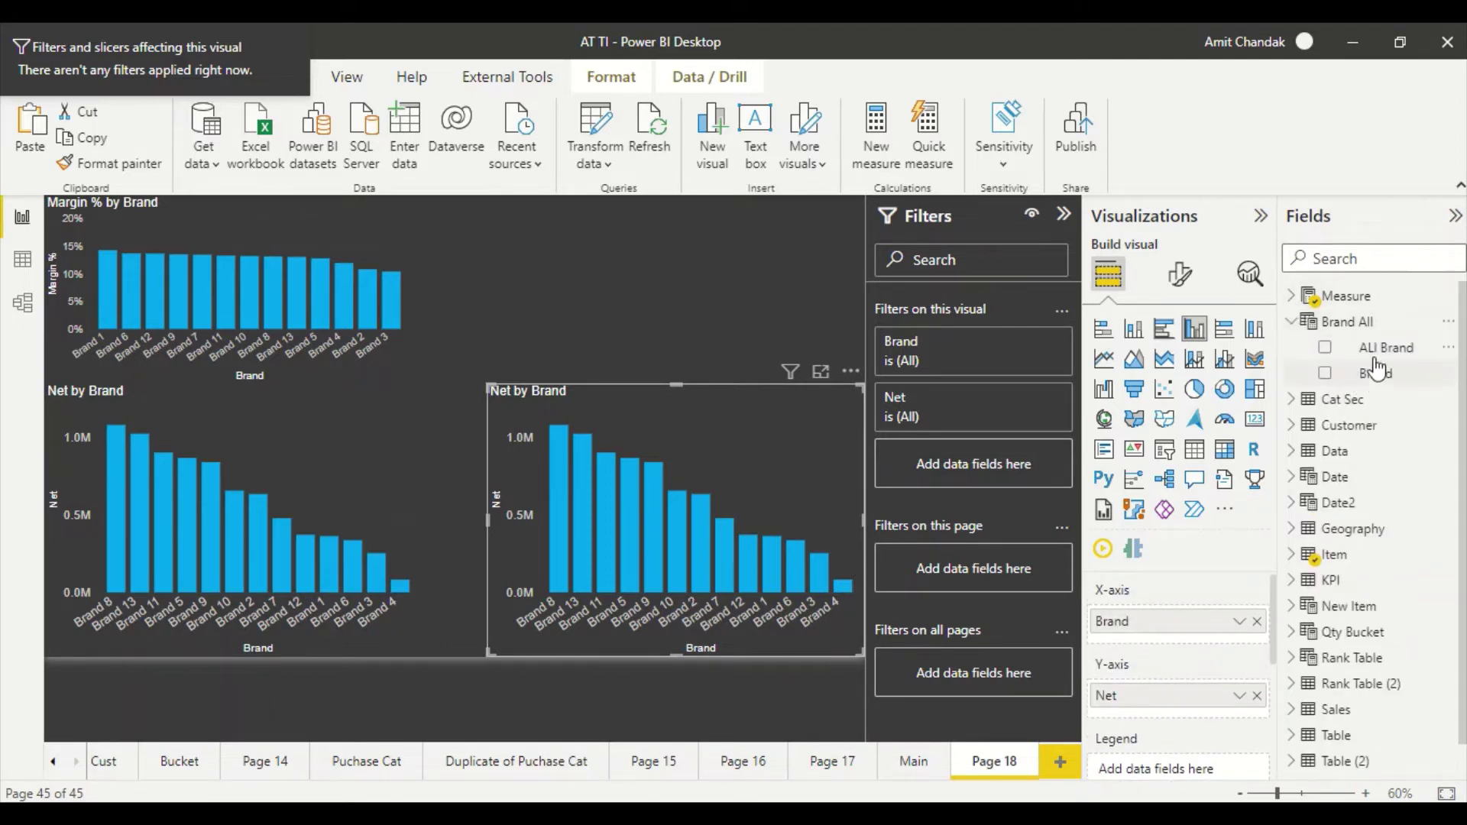
{"action": "left_click_drag", "start_coordinate": [1379, 353], "coordinate": [1175, 610]}
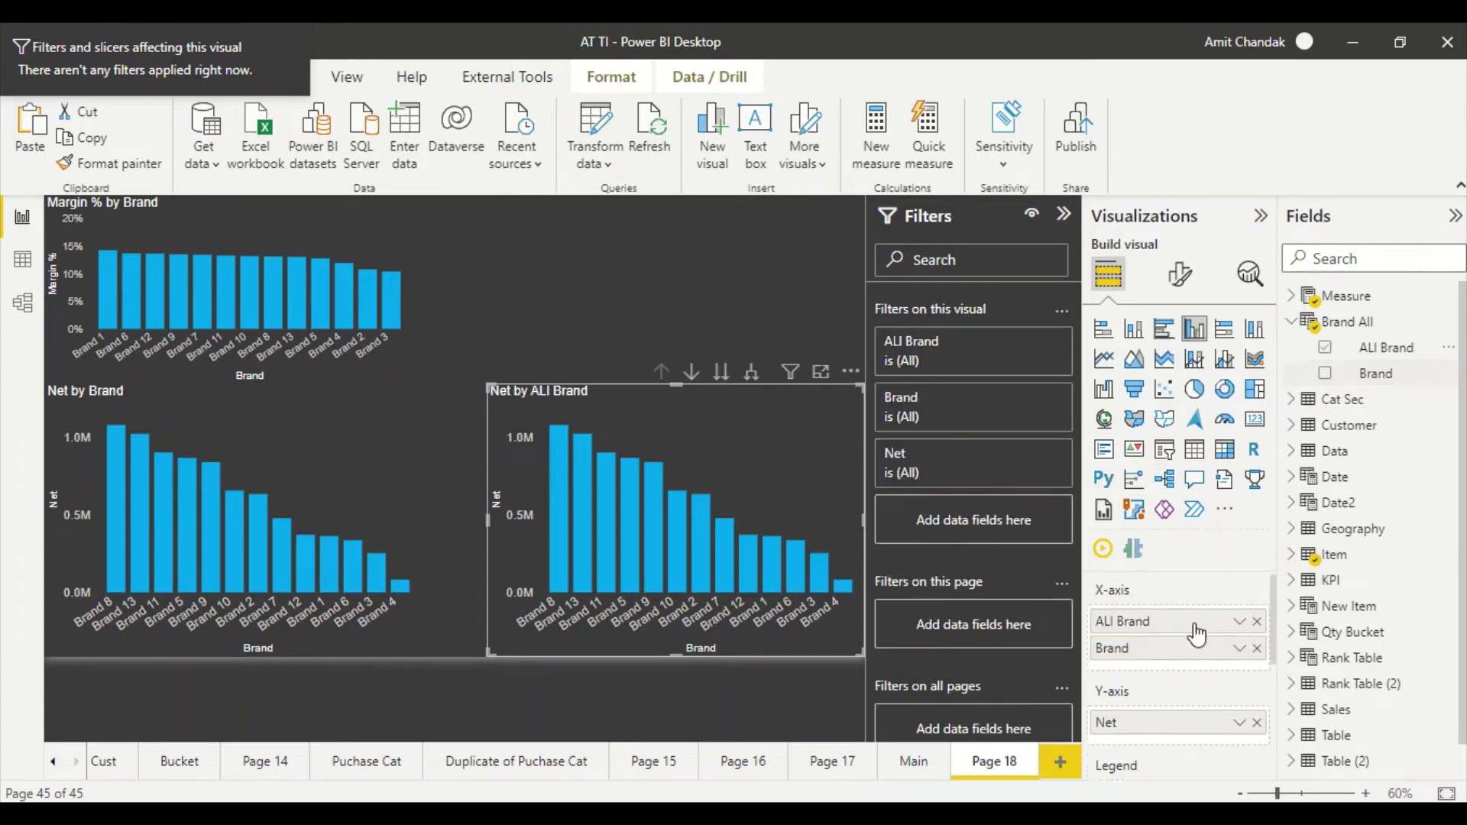
{"action": "left_click", "coordinate": [1257, 648]}
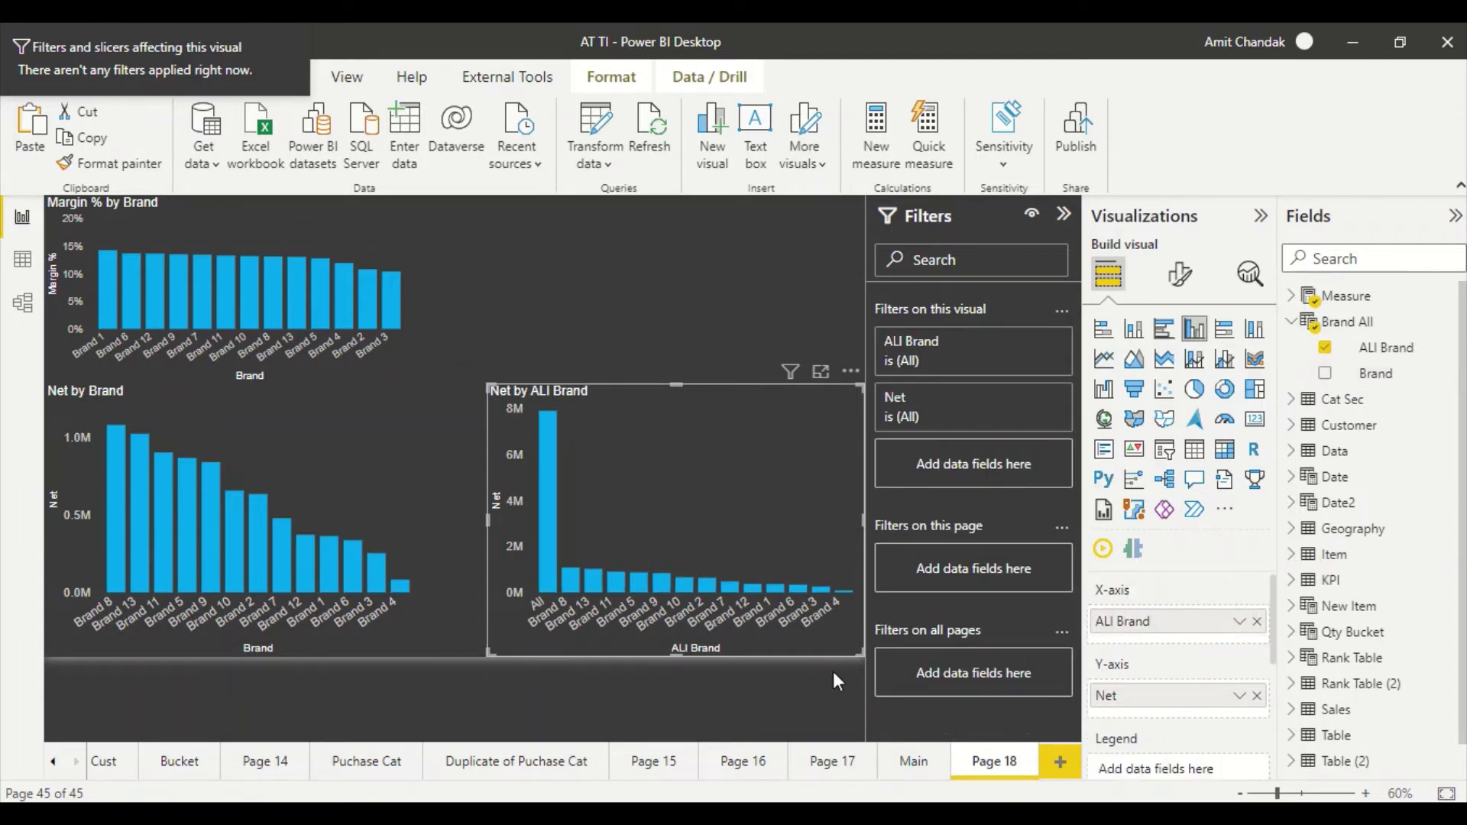
- Change the axis sorting of the Net by ALl Brand chart to sort by ALl Brand
{"action": "mouse_move", "coordinate": [576, 587]}
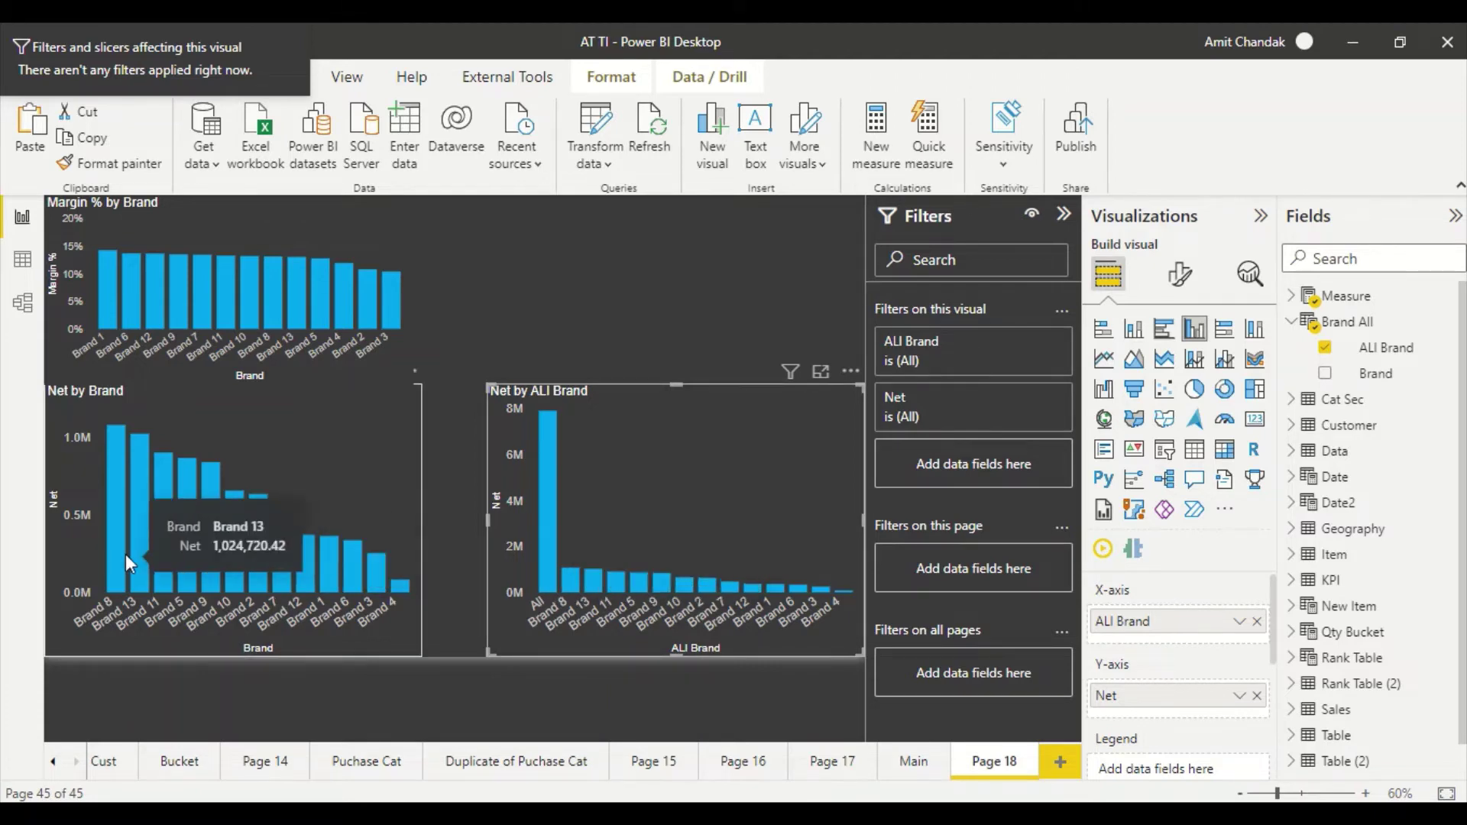
{"action": "mouse_move", "coordinate": [108, 551]}
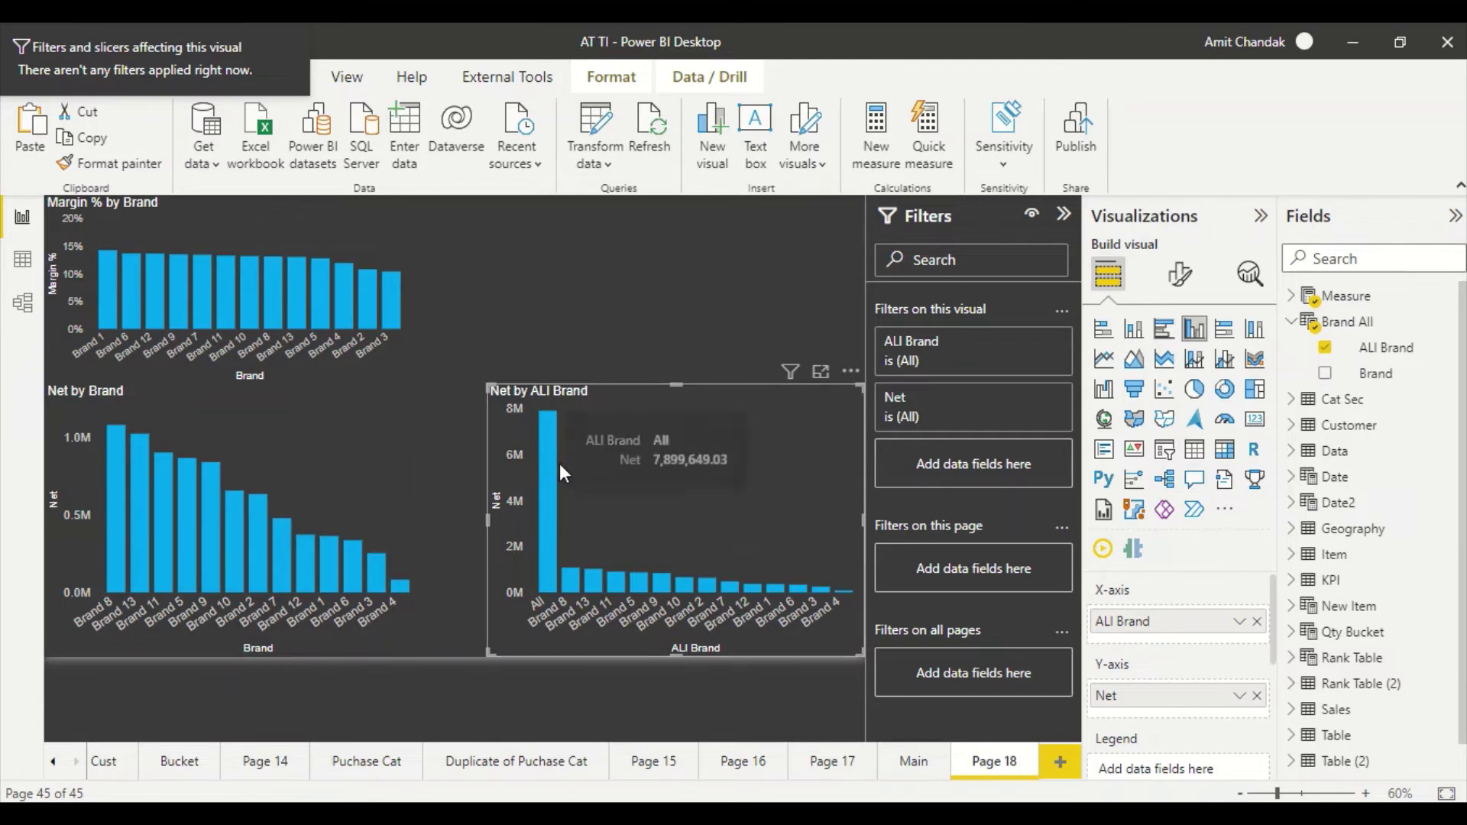
{"action": "mouse_move", "coordinate": [548, 461]}
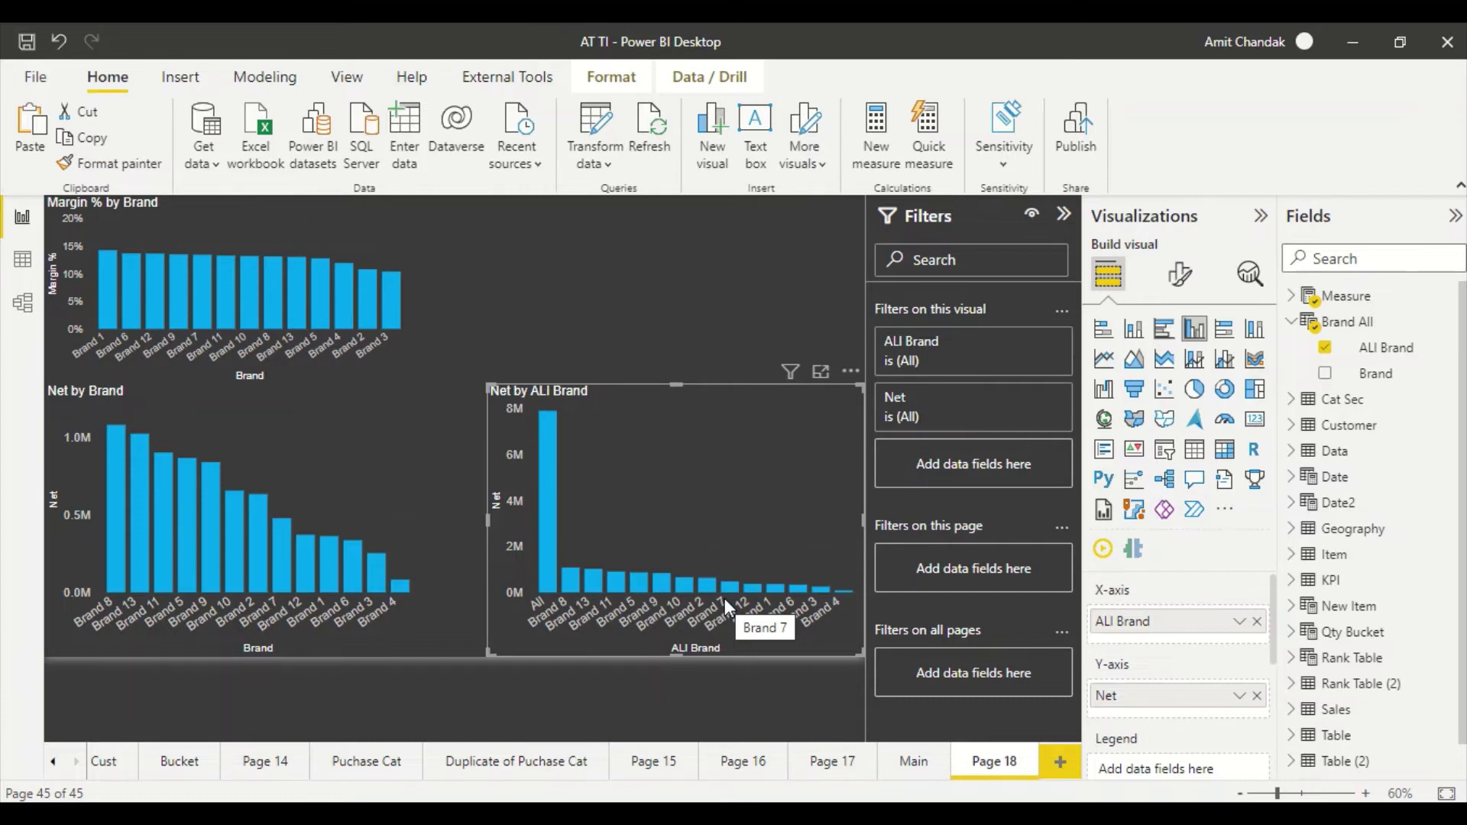
{"action": "left_click", "coordinate": [854, 376]}
{"action": "mouse_move", "coordinate": [1005, 499]}
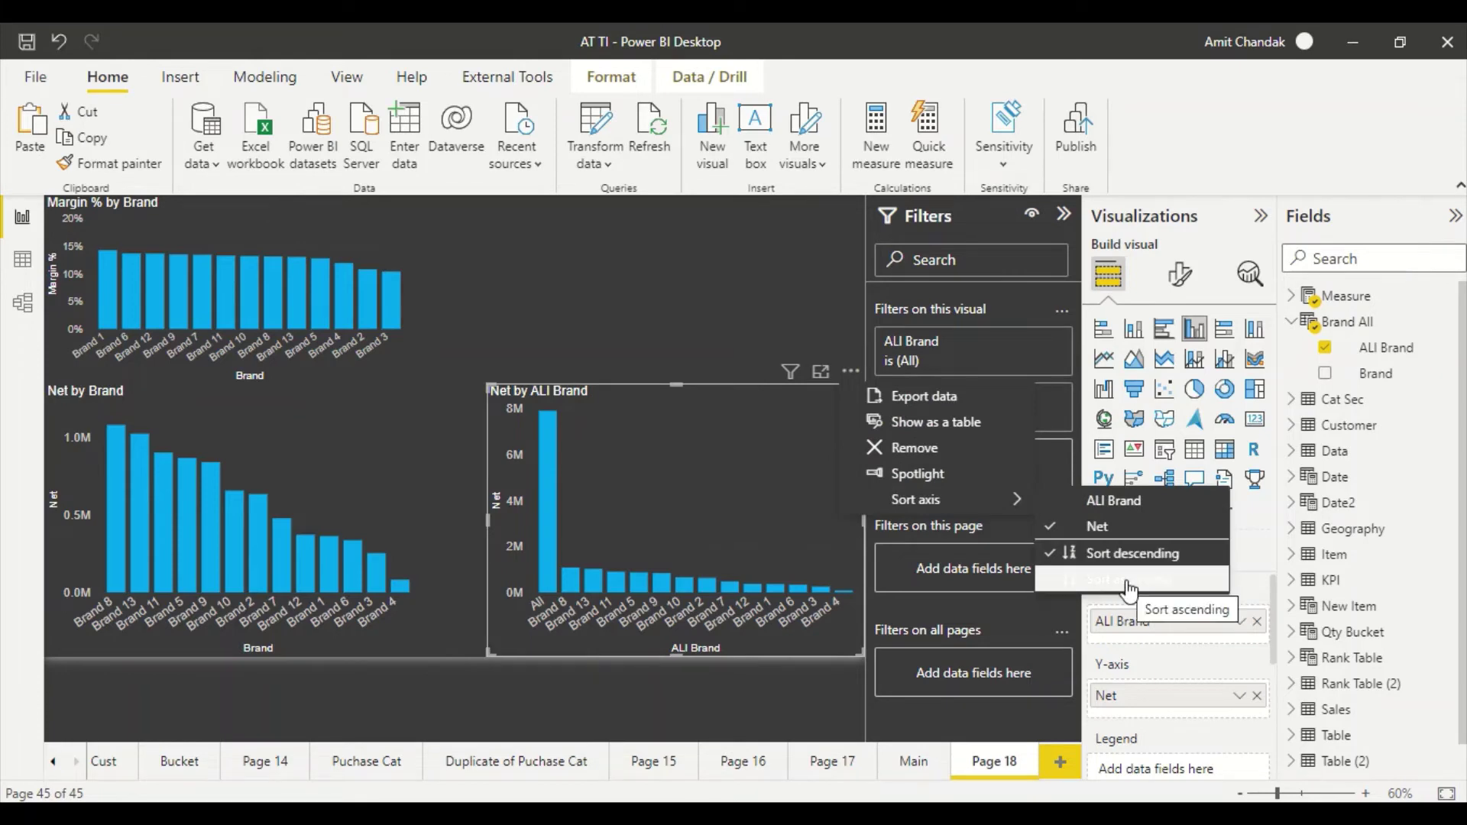
{"action": "left_click", "coordinate": [1114, 503]}
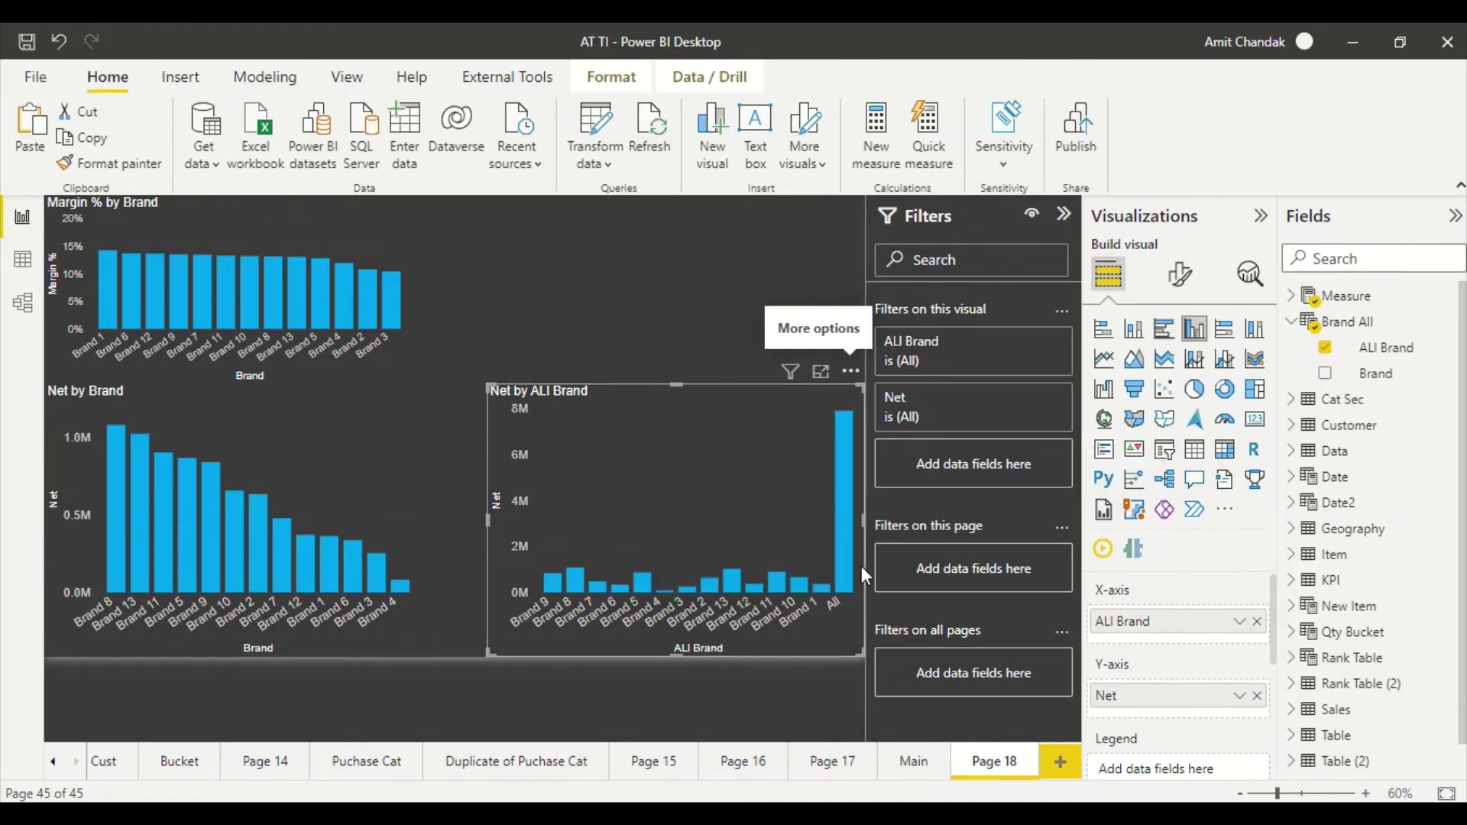
{"action": "mouse_move", "coordinate": [844, 592]}
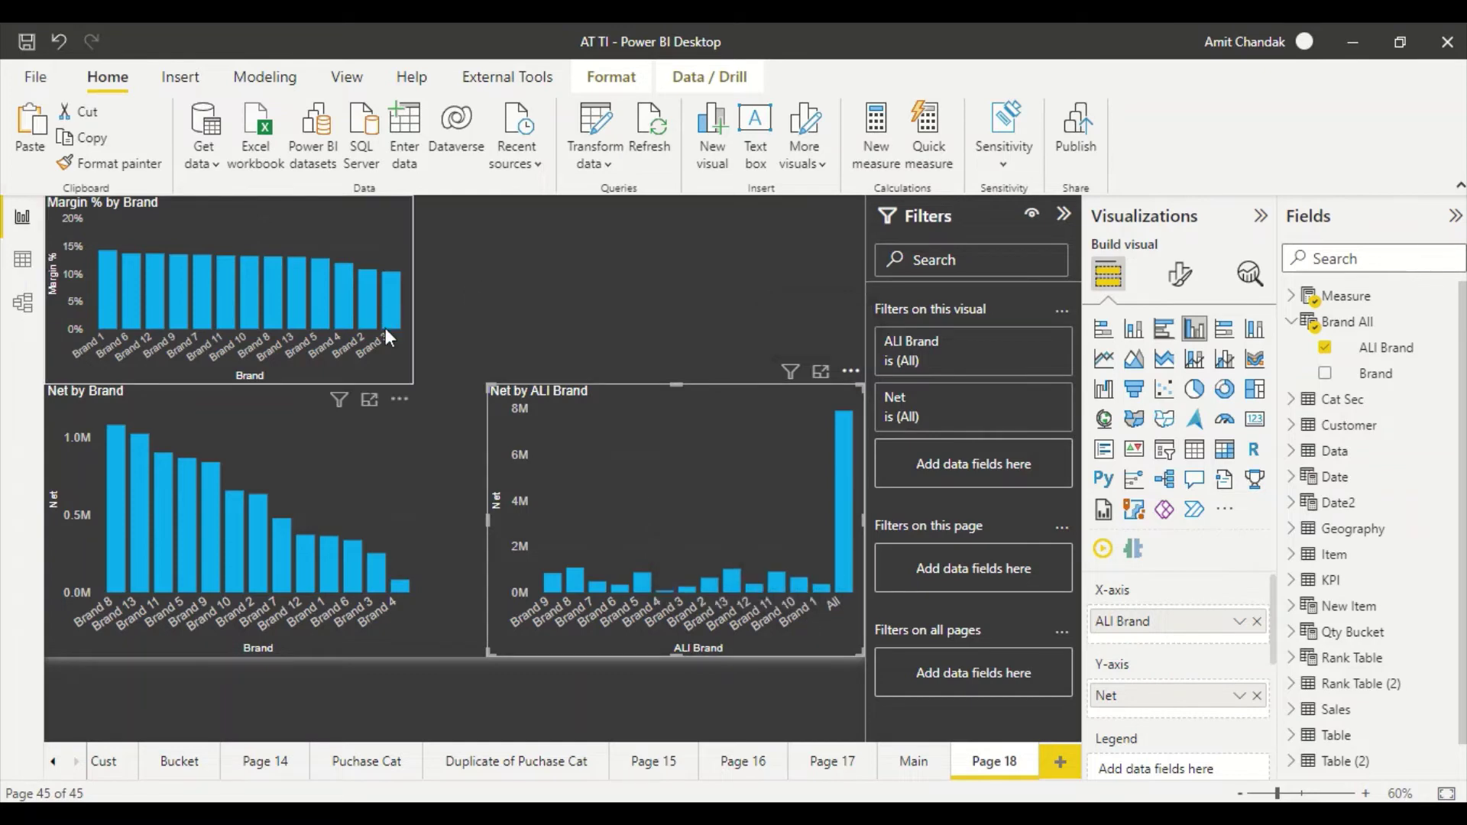
- Duplicate the Margin % by Brand chart, place the copy above the Net by ALl Brand chart, and replace Brand with ALl Brand on its X-axis
{"action": "left_click", "coordinate": [382, 359]}
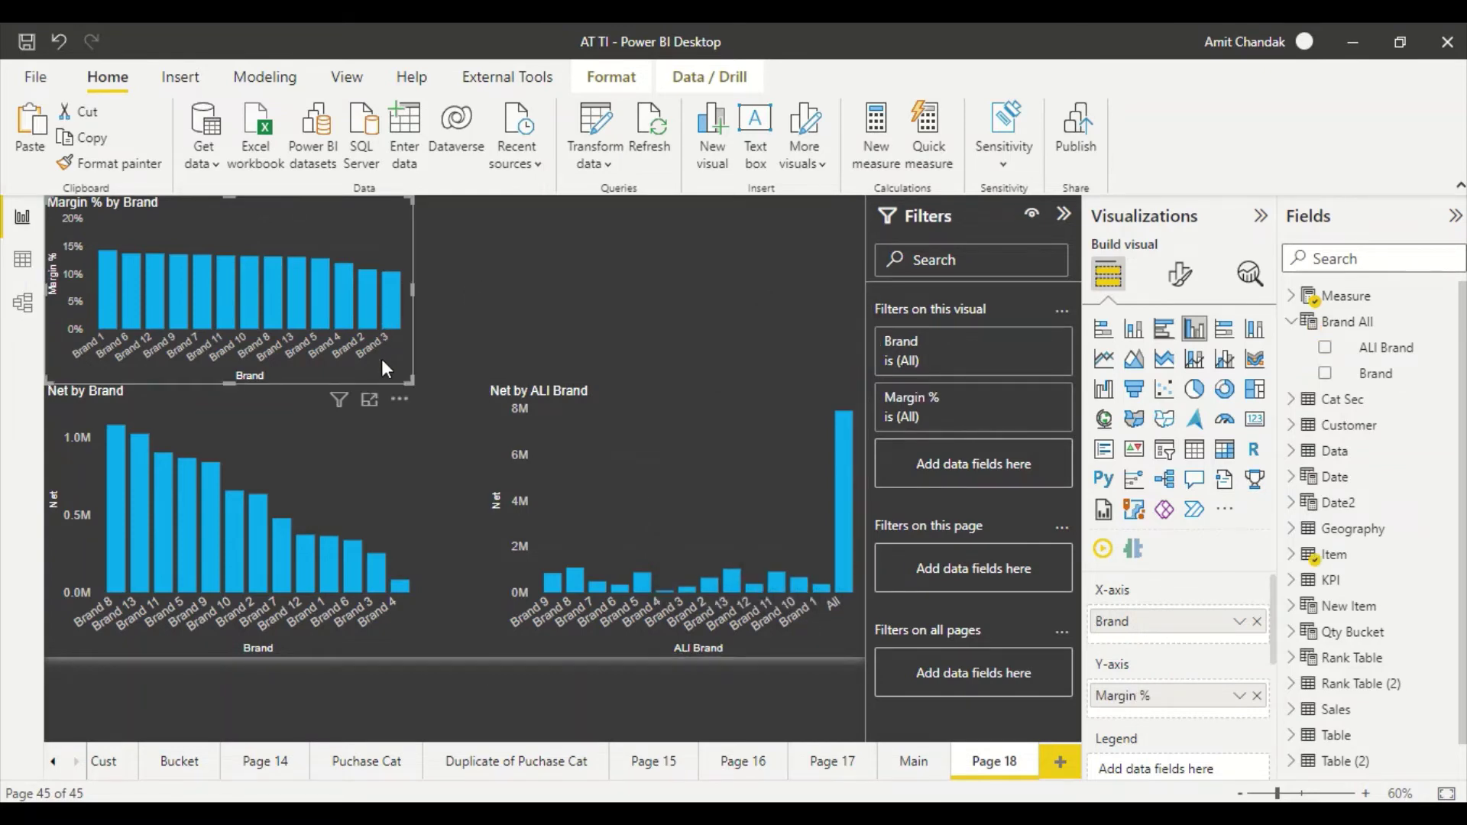
{"action": "key", "text": "Down"}
{"action": "key", "text": "Right"}
{"action": "left_click_drag", "start_coordinate": [382, 359], "coordinate": [829, 352]}
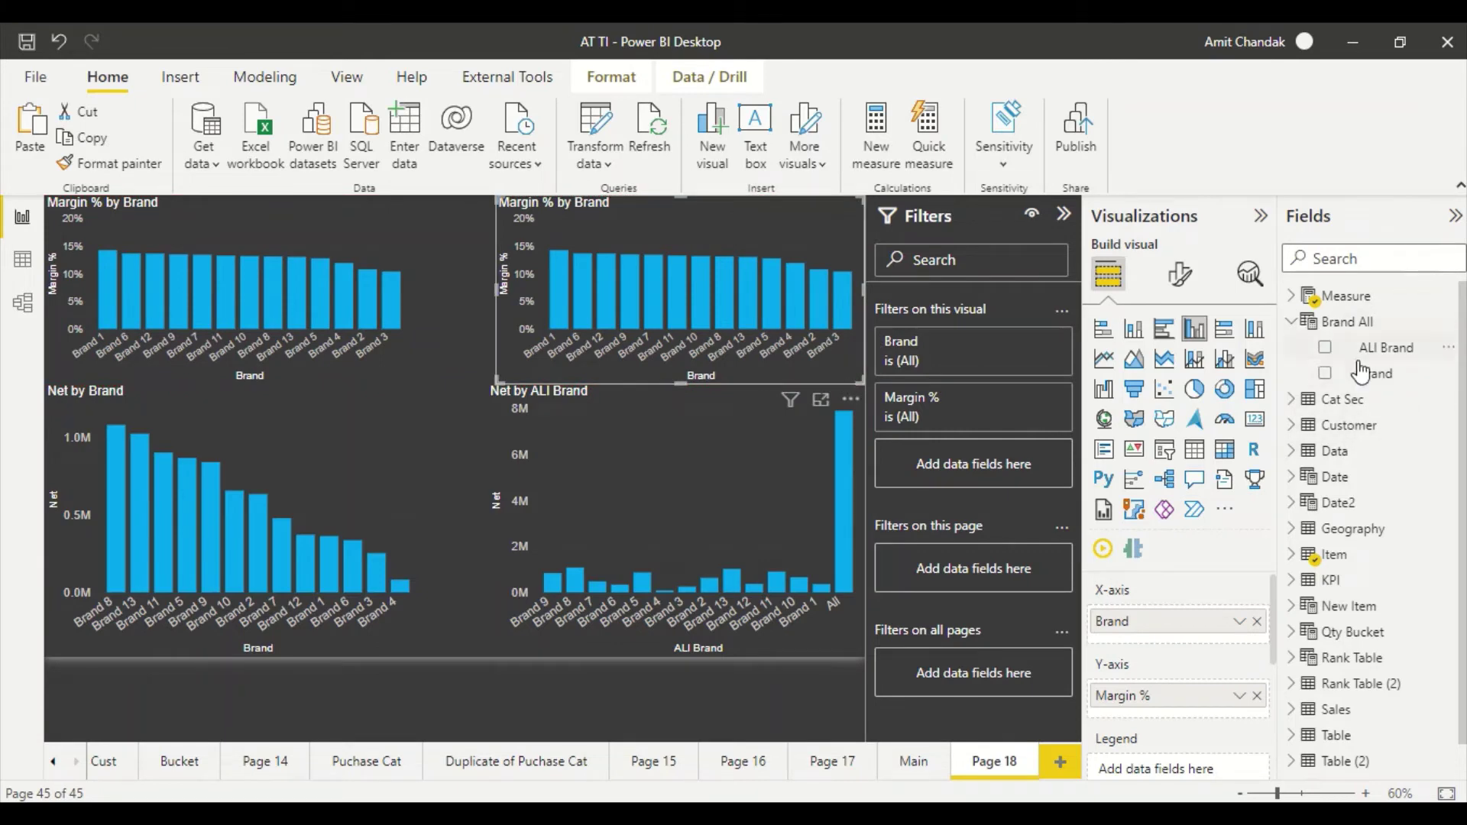
{"action": "left_click_drag", "start_coordinate": [1383, 347], "coordinate": [1202, 621]}
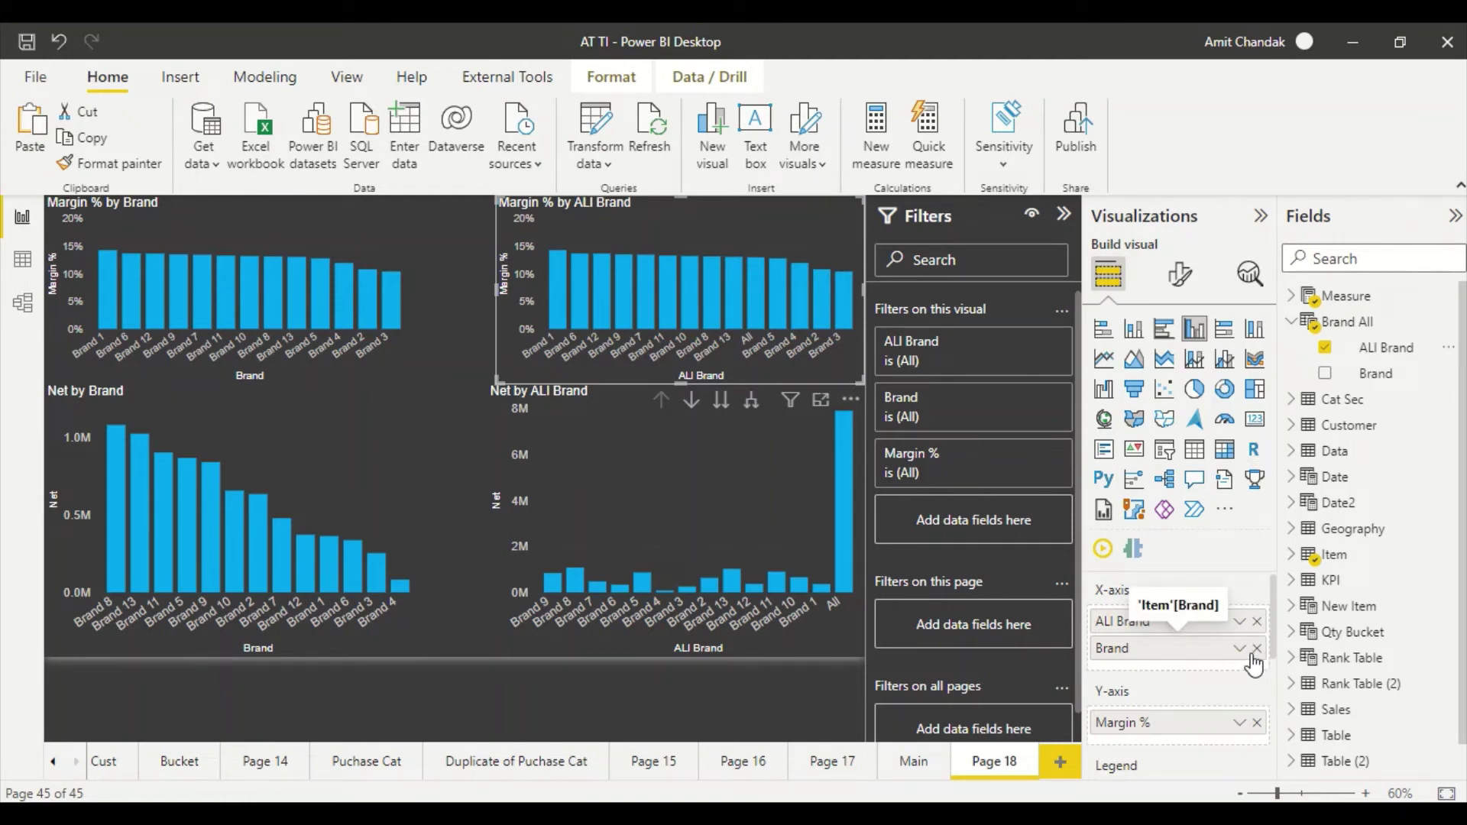
{"action": "left_click", "coordinate": [1257, 649]}
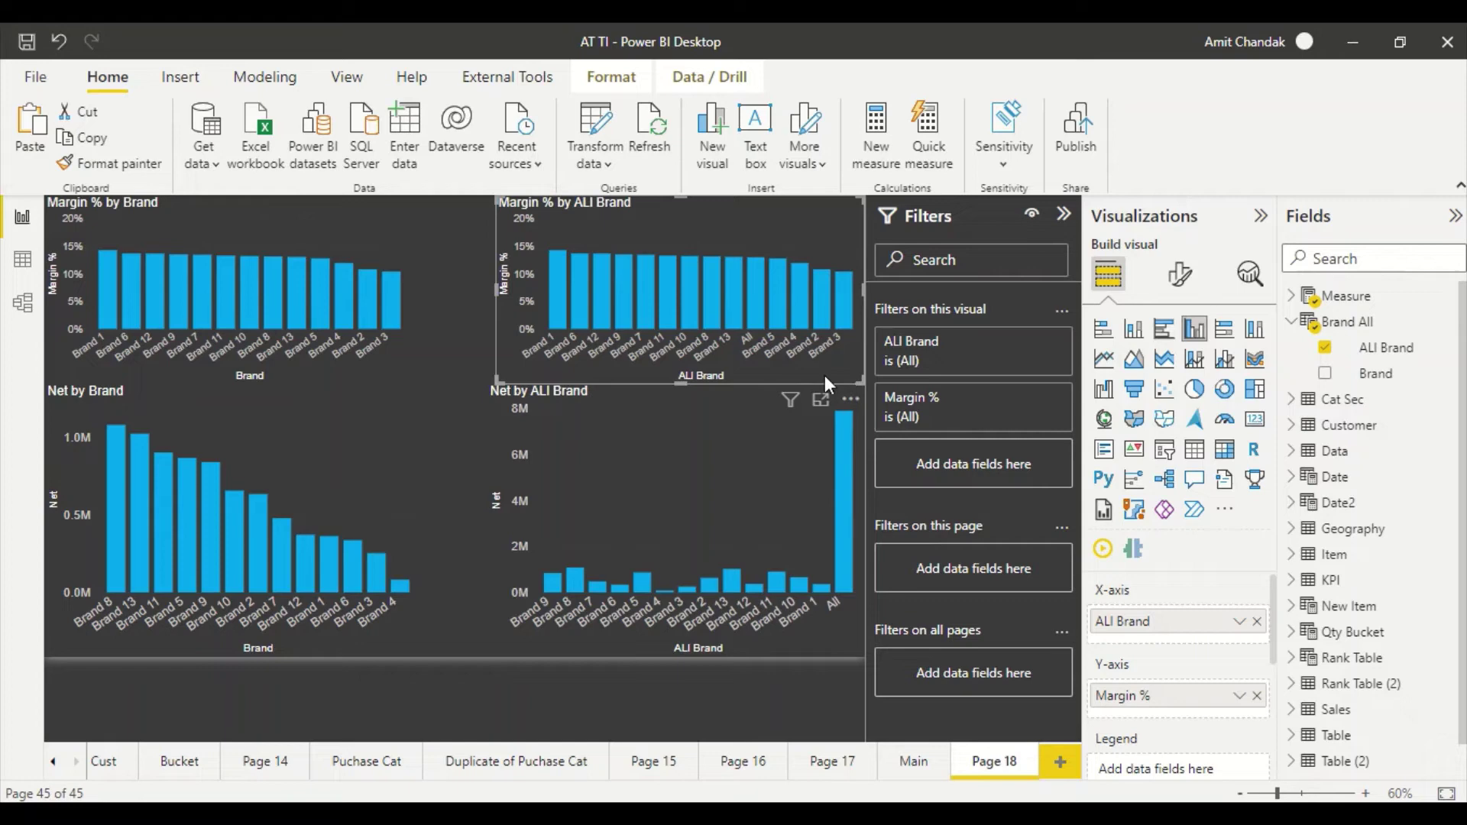
- Change the axis sorting of the Margin % by ALl Brand chart to sort by ALl Brand
{"action": "left_click", "coordinate": [851, 400]}
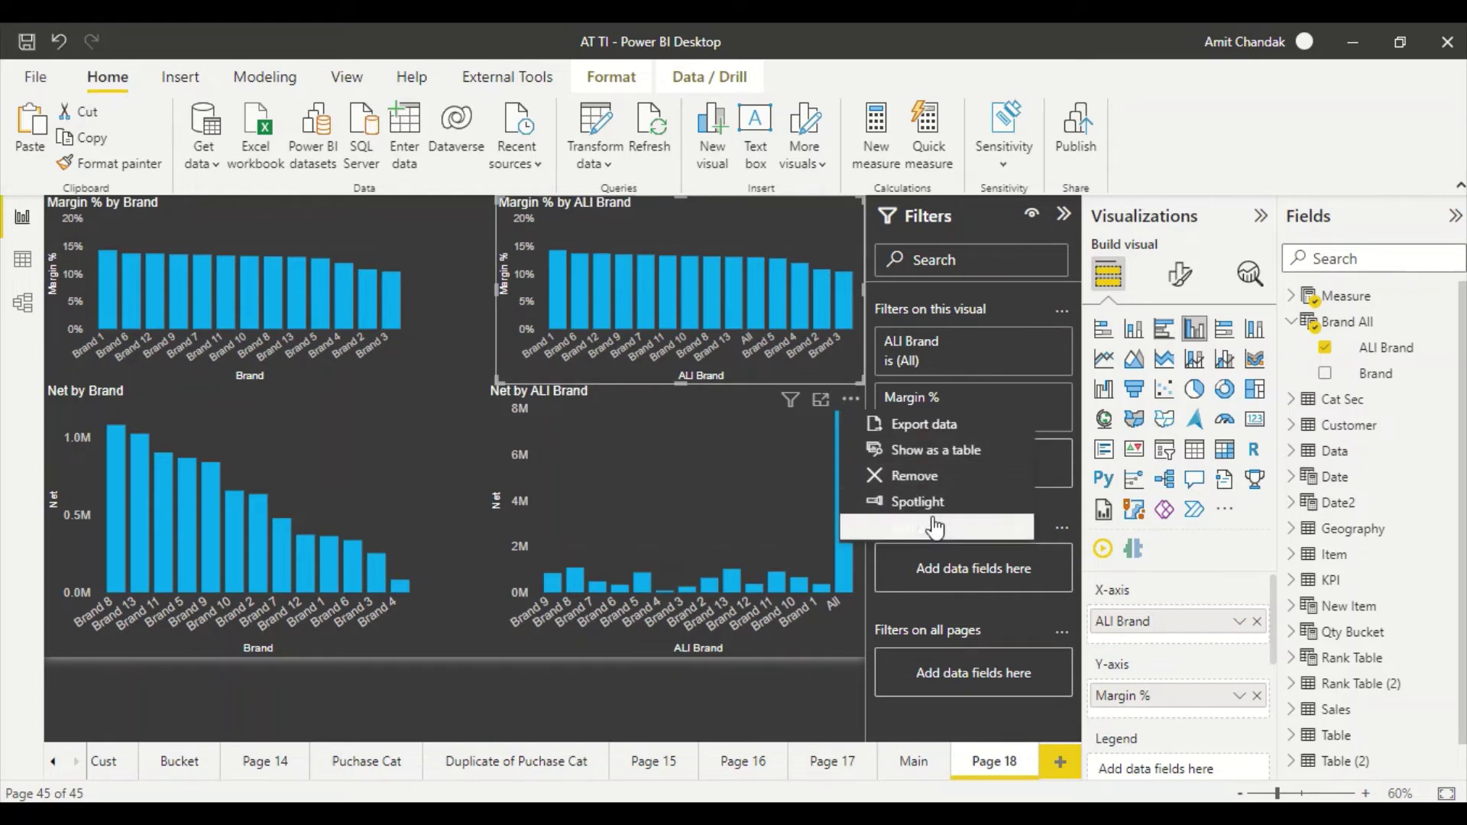
{"action": "mouse_move", "coordinate": [1031, 529]}
{"action": "left_click", "coordinate": [851, 403]}
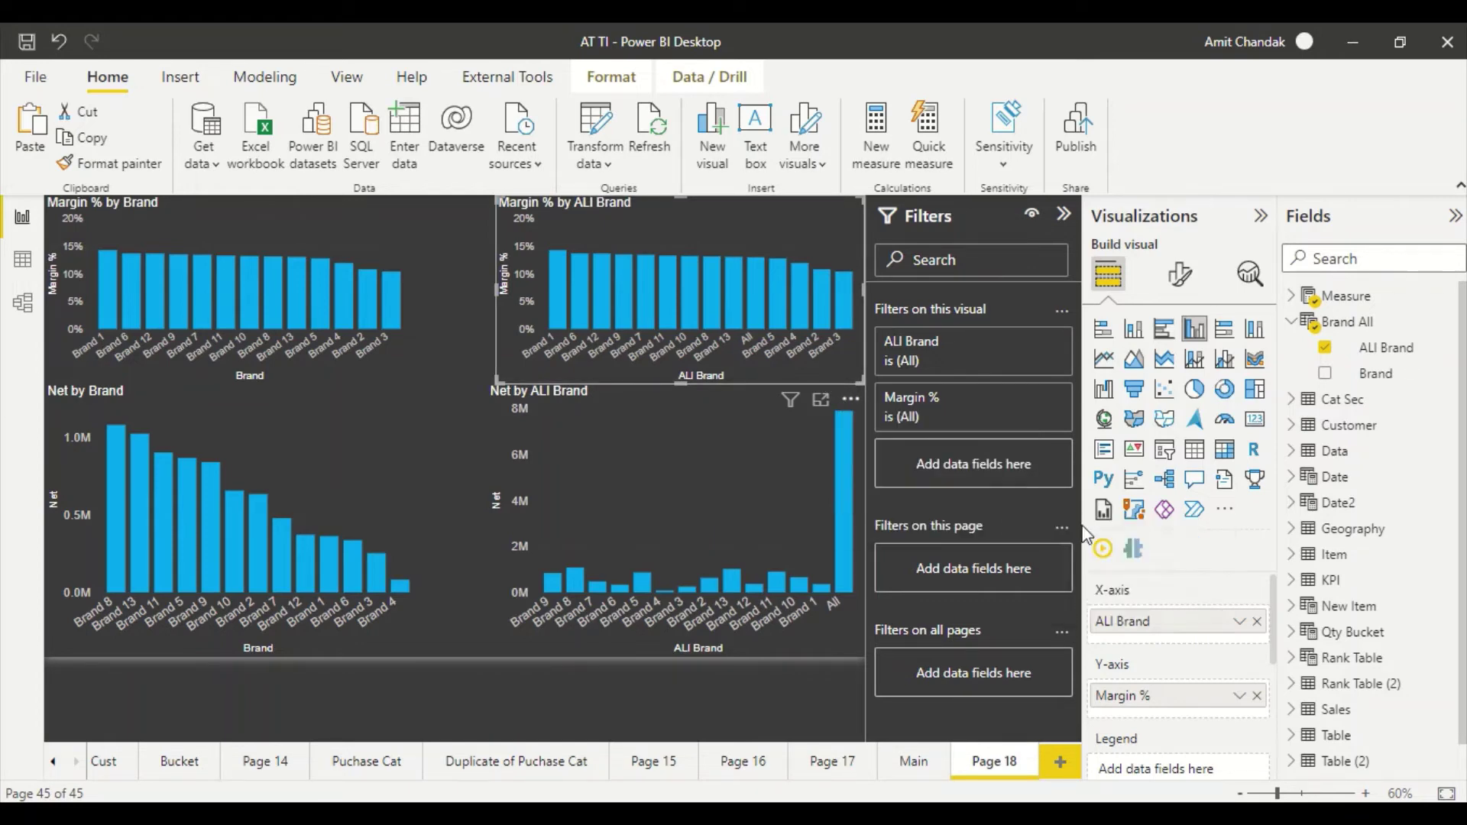
{"action": "left_click", "coordinate": [850, 403]}
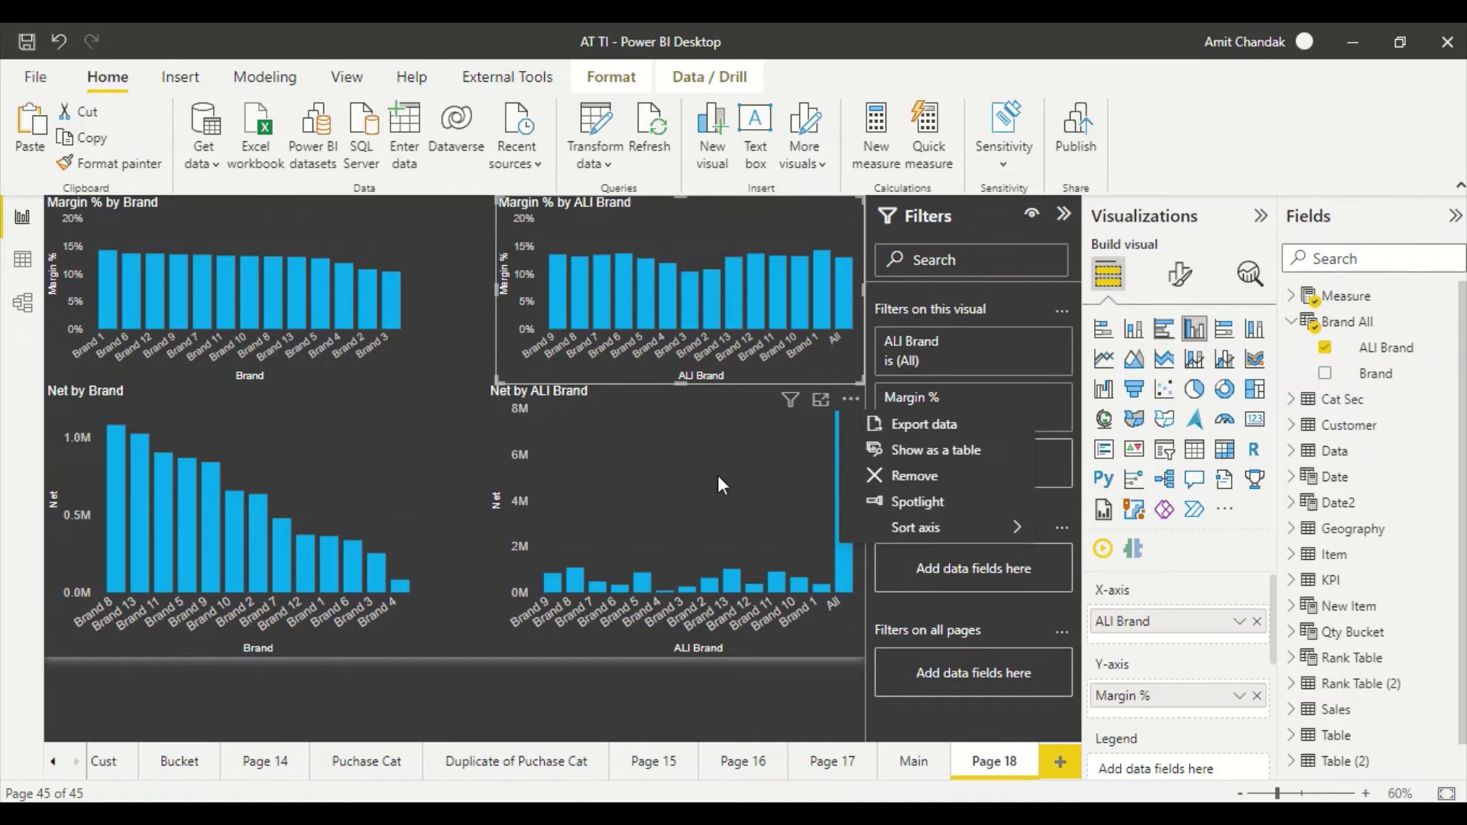
{"action": "key", "text": "Escape"}
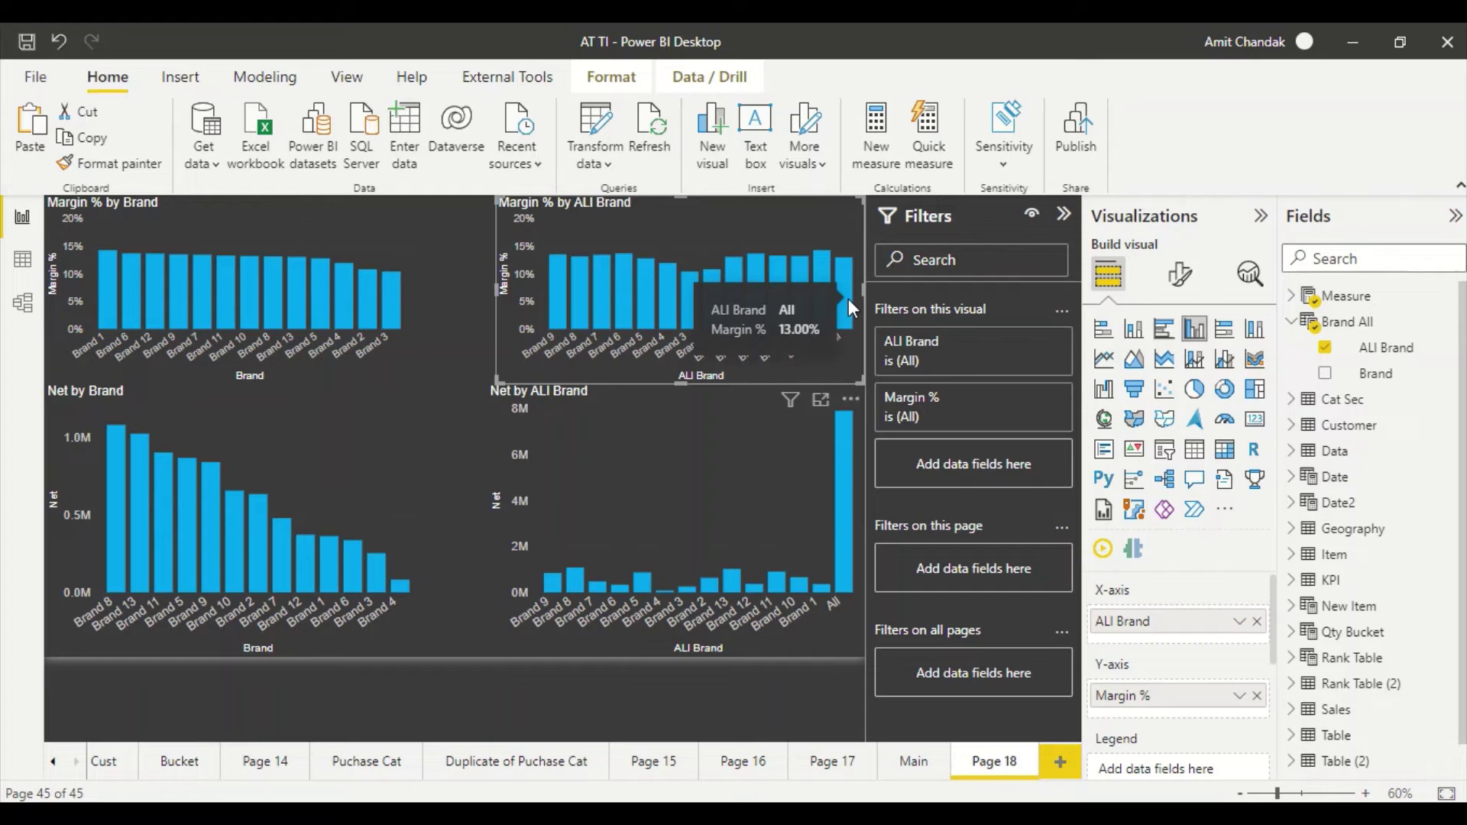
- Add a new report page and place a card visual on it showing the Margin % measure
{"action": "left_click", "coordinate": [1060, 761]}
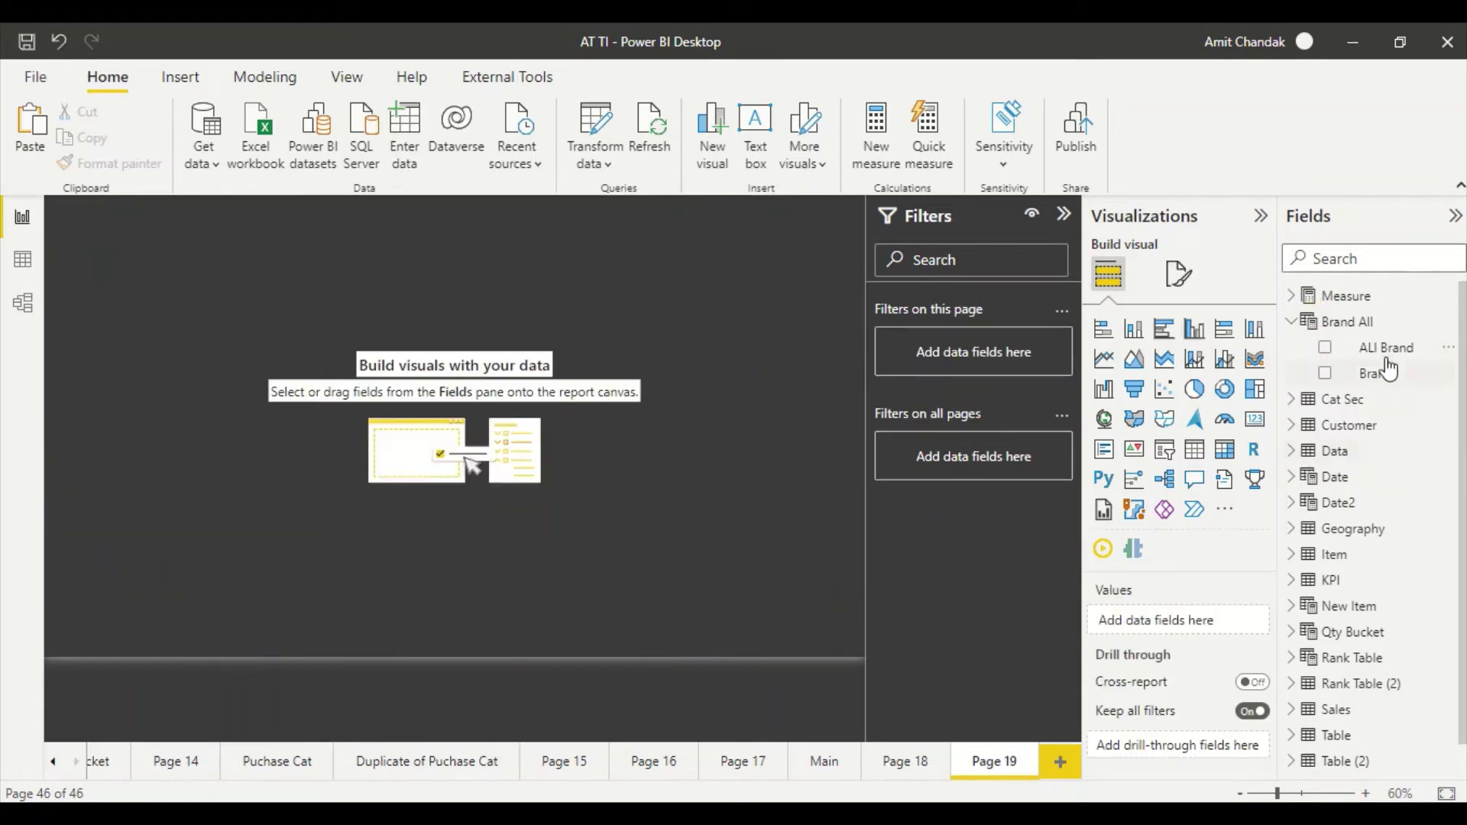
{"action": "left_click", "coordinate": [1291, 295]}
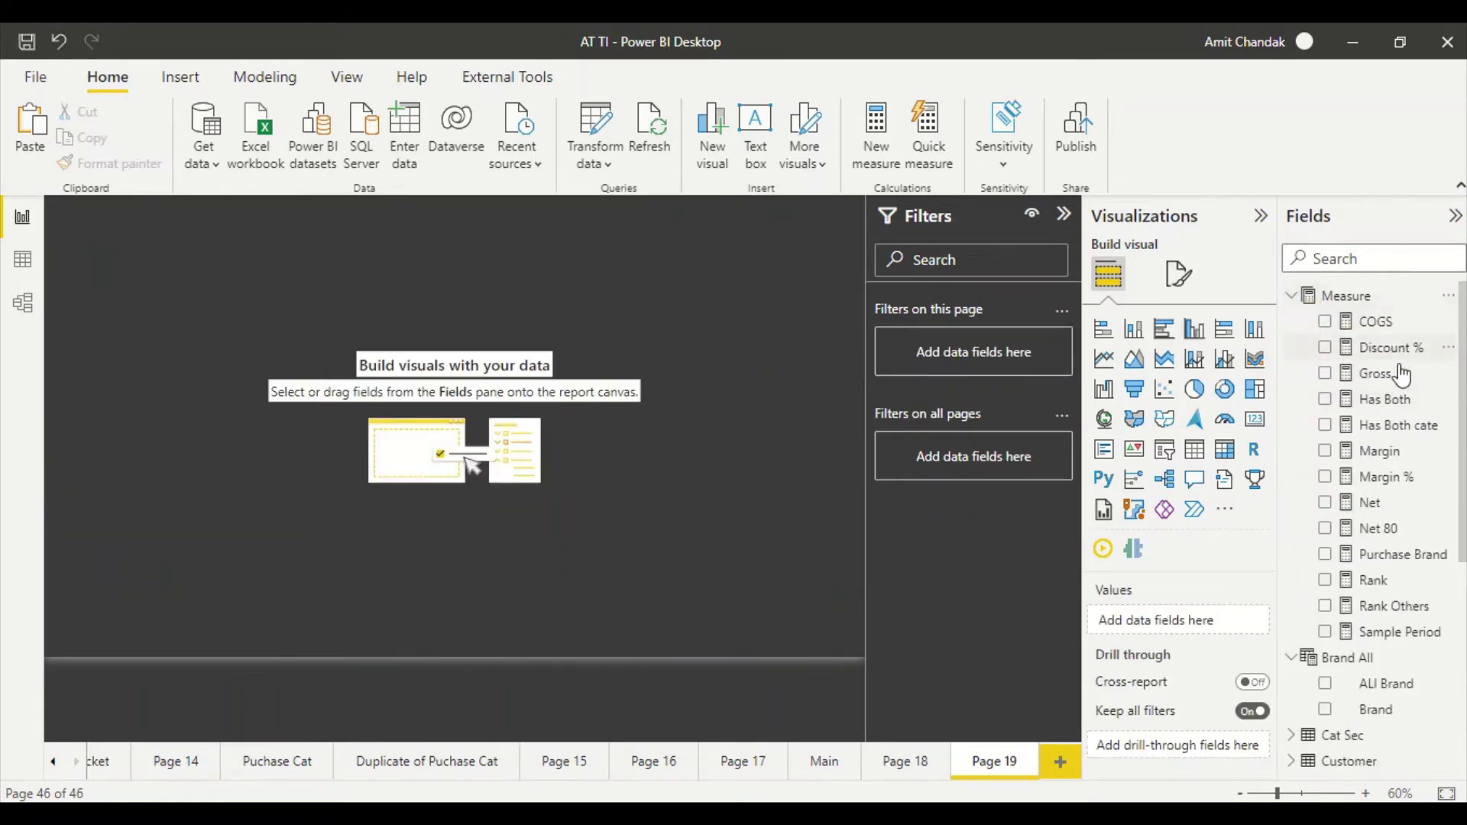
{"action": "left_click_drag", "start_coordinate": [1385, 477], "coordinate": [681, 402]}
{"action": "left_click", "coordinate": [1254, 422]}
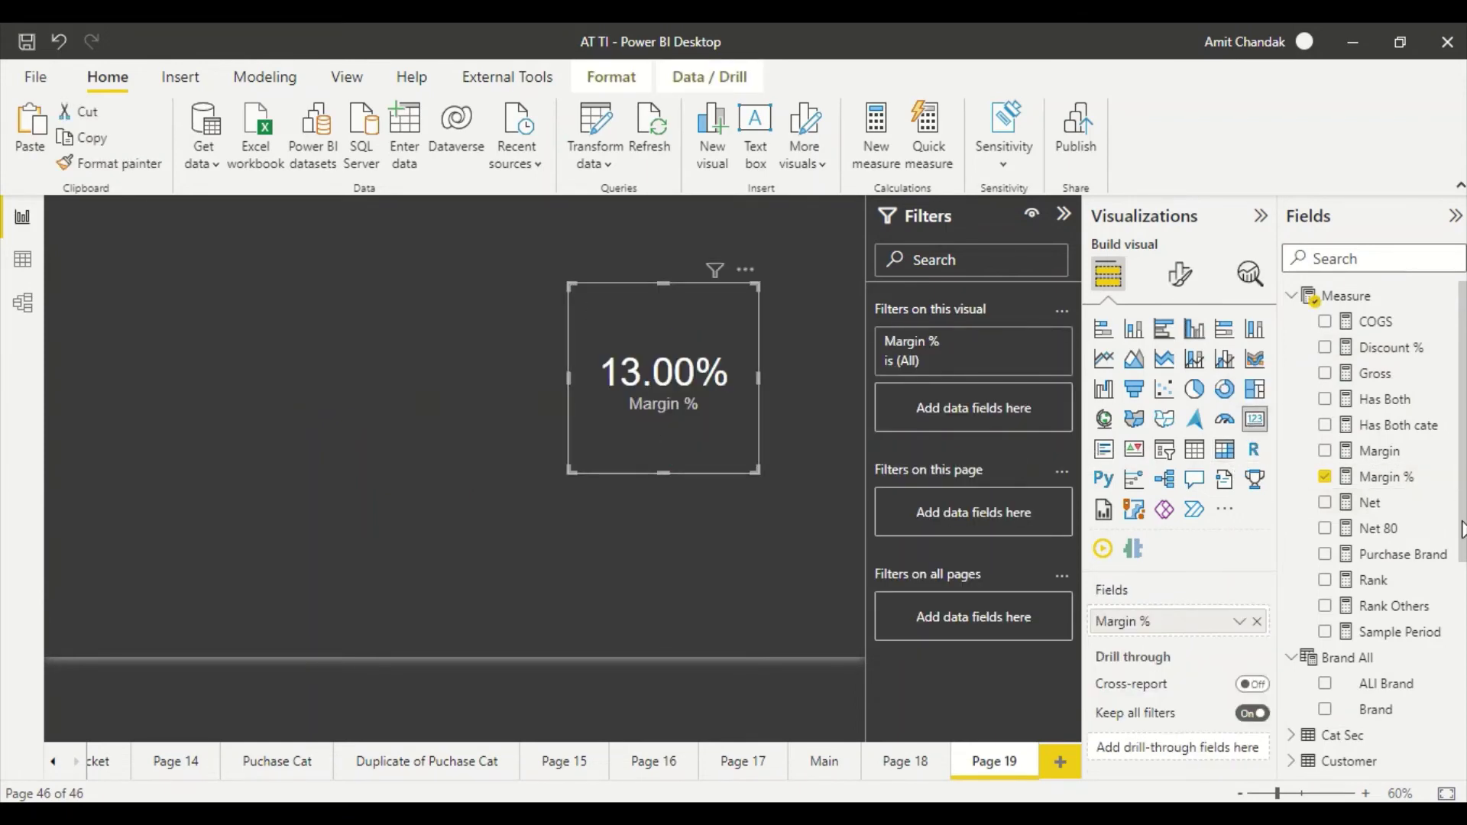
- Add a card showing the Net measure beside the Margin % card and widen it up to that card's edge
{"action": "left_click_drag", "start_coordinate": [1374, 502], "coordinate": [406, 329]}
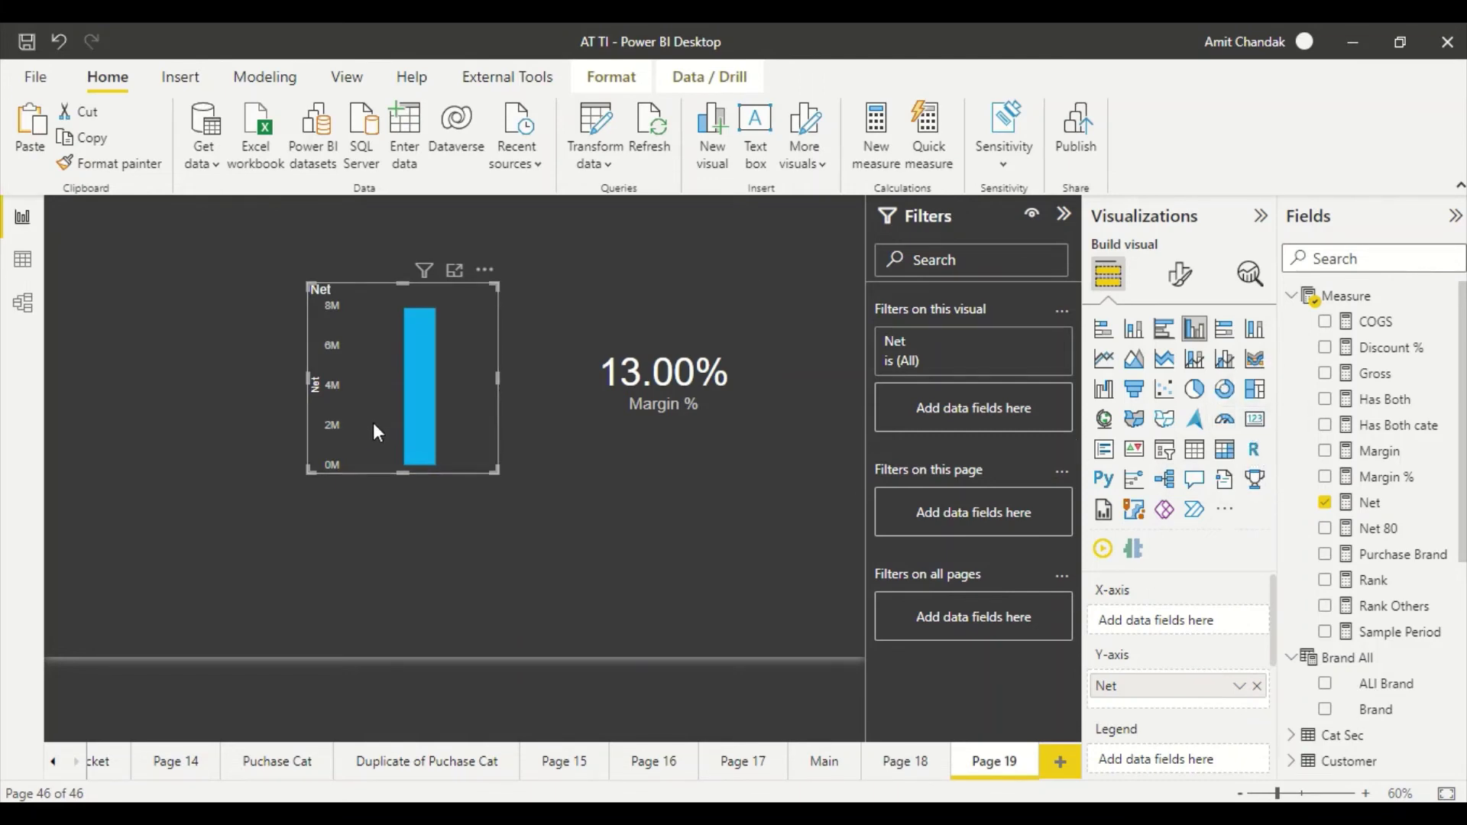
{"action": "left_click", "coordinate": [1255, 420]}
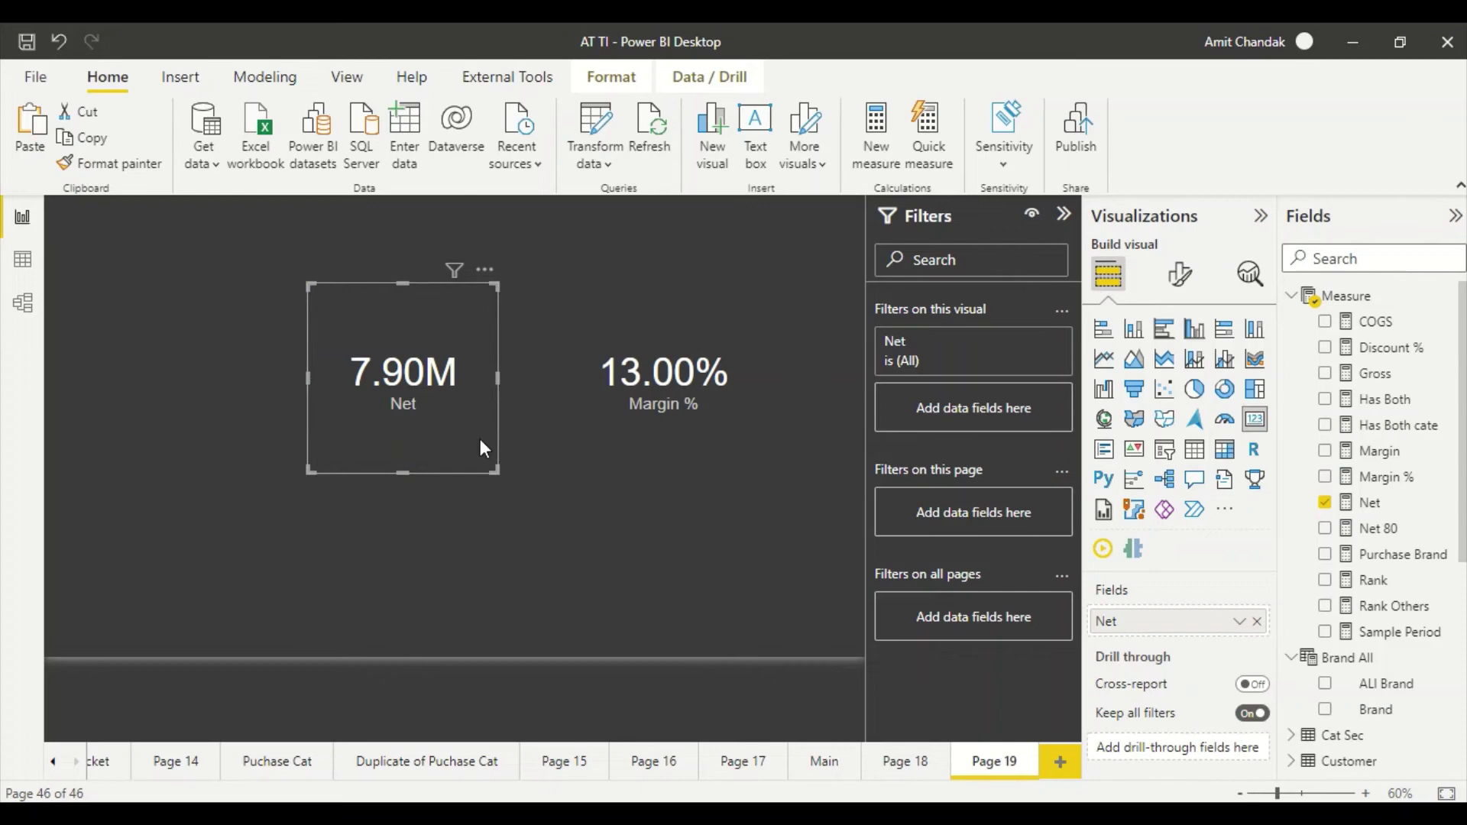
{"action": "left_click_drag", "start_coordinate": [499, 474], "coordinate": [566, 476]}
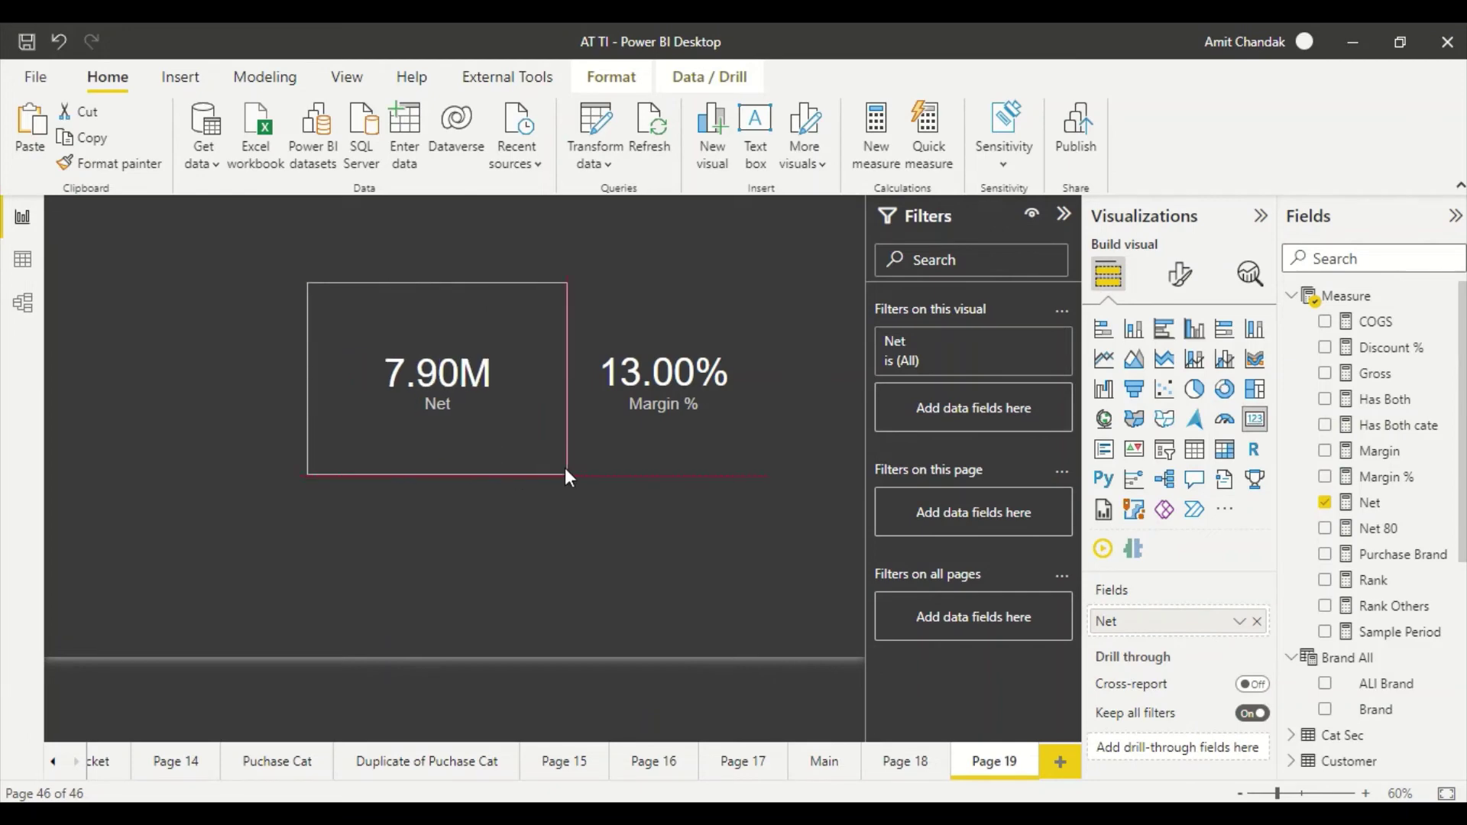
- Set the display units of the Net card's callout value to None
{"action": "left_click", "coordinate": [1180, 273]}
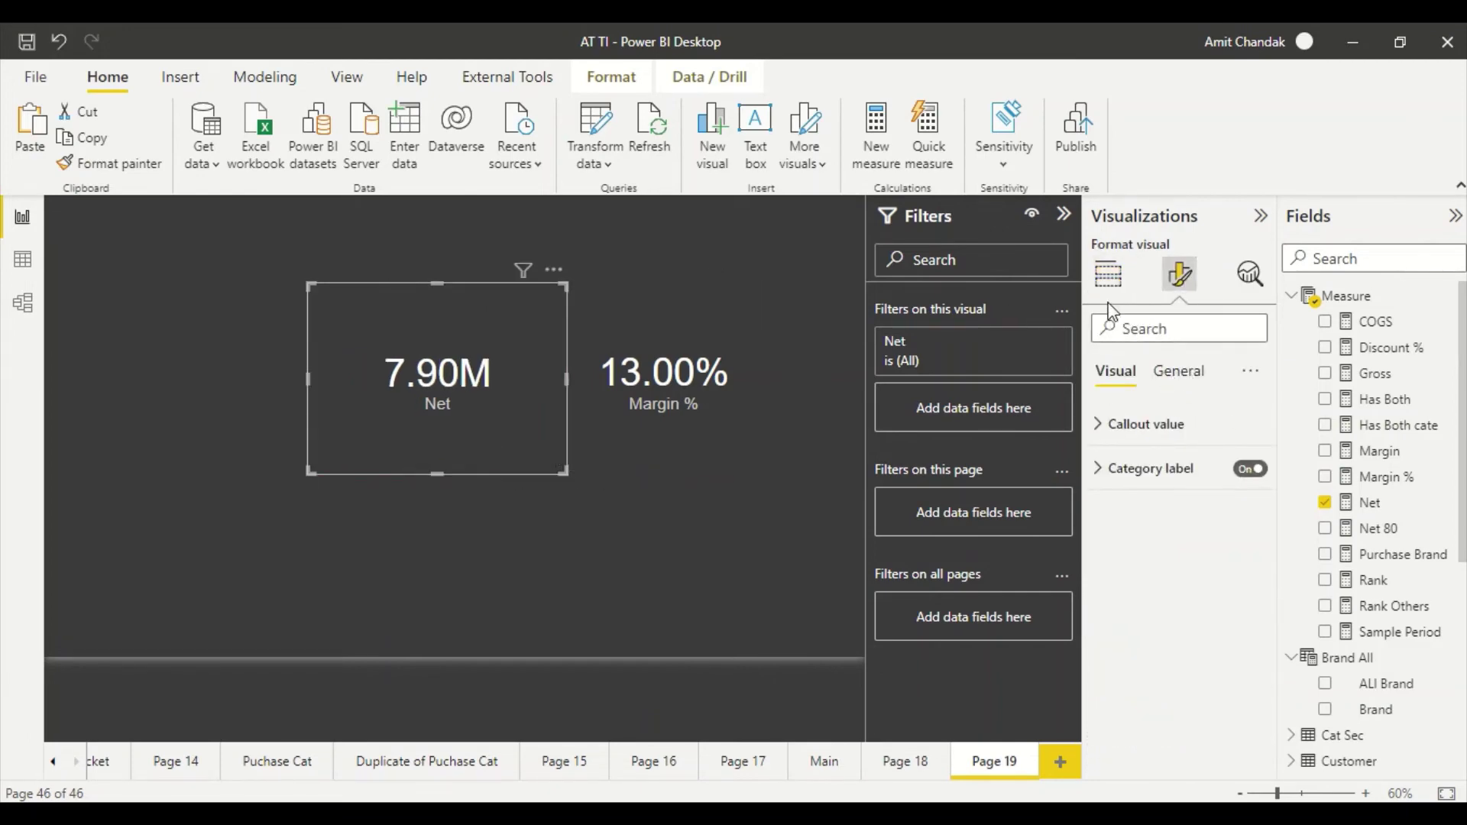
{"action": "left_click", "coordinate": [1177, 427]}
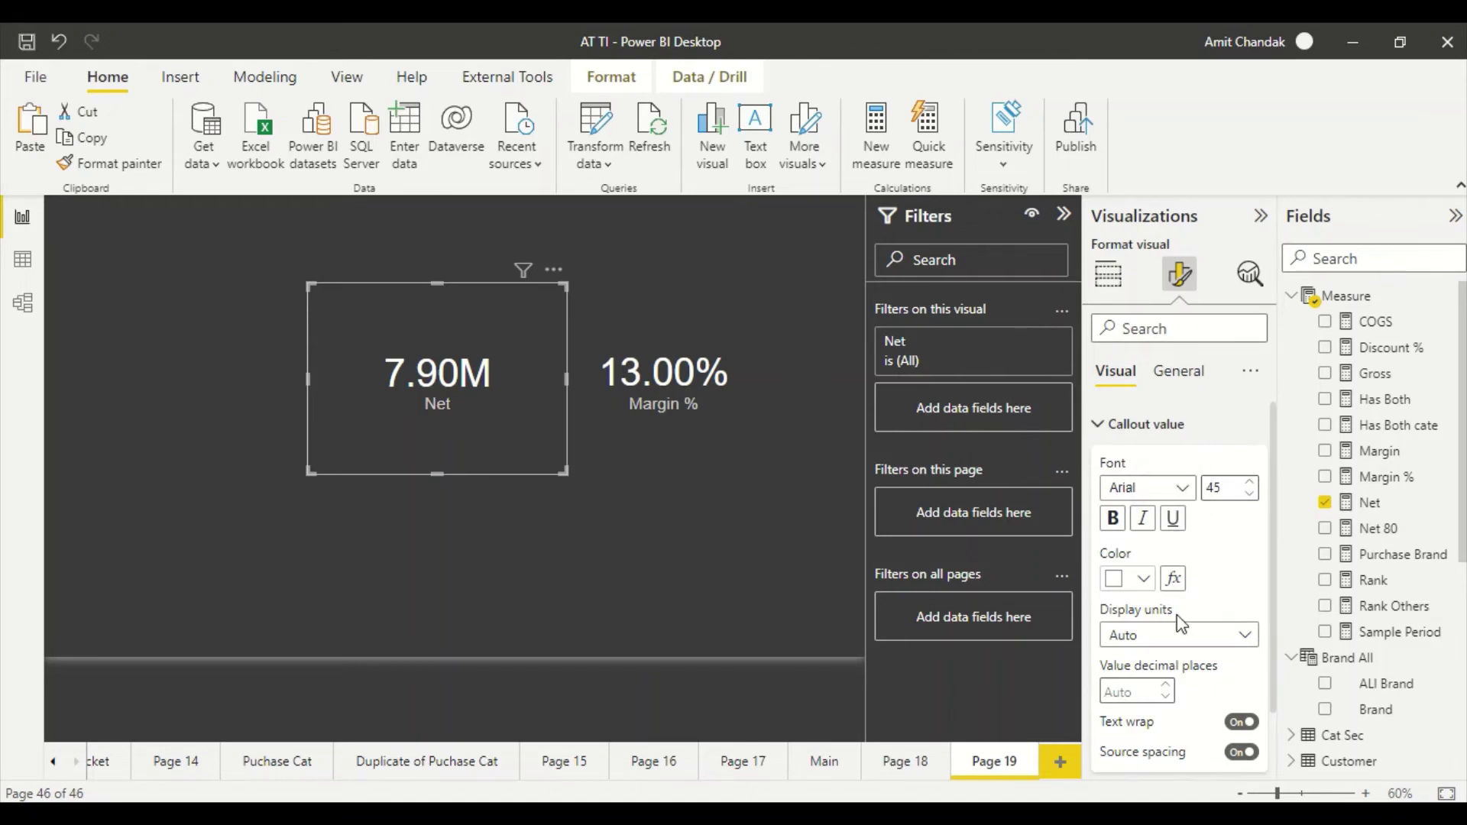
{"action": "left_click", "coordinate": [1183, 635]}
{"action": "left_click", "coordinate": [1144, 691]}
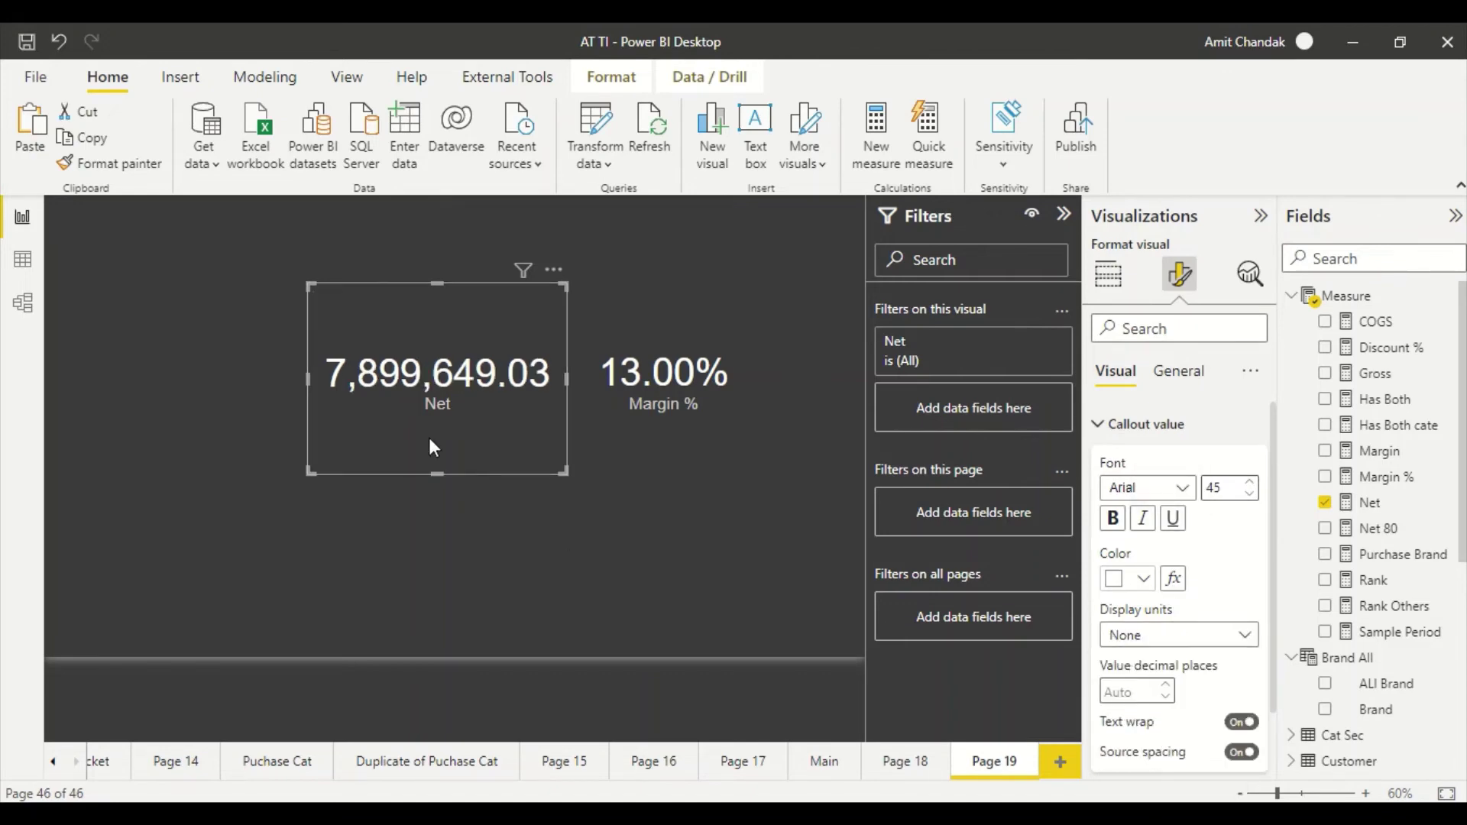
- Return to Page 18 and check the All column's values in the Net and Margin % by ALl Brand charts
{"action": "left_click", "coordinate": [906, 763]}
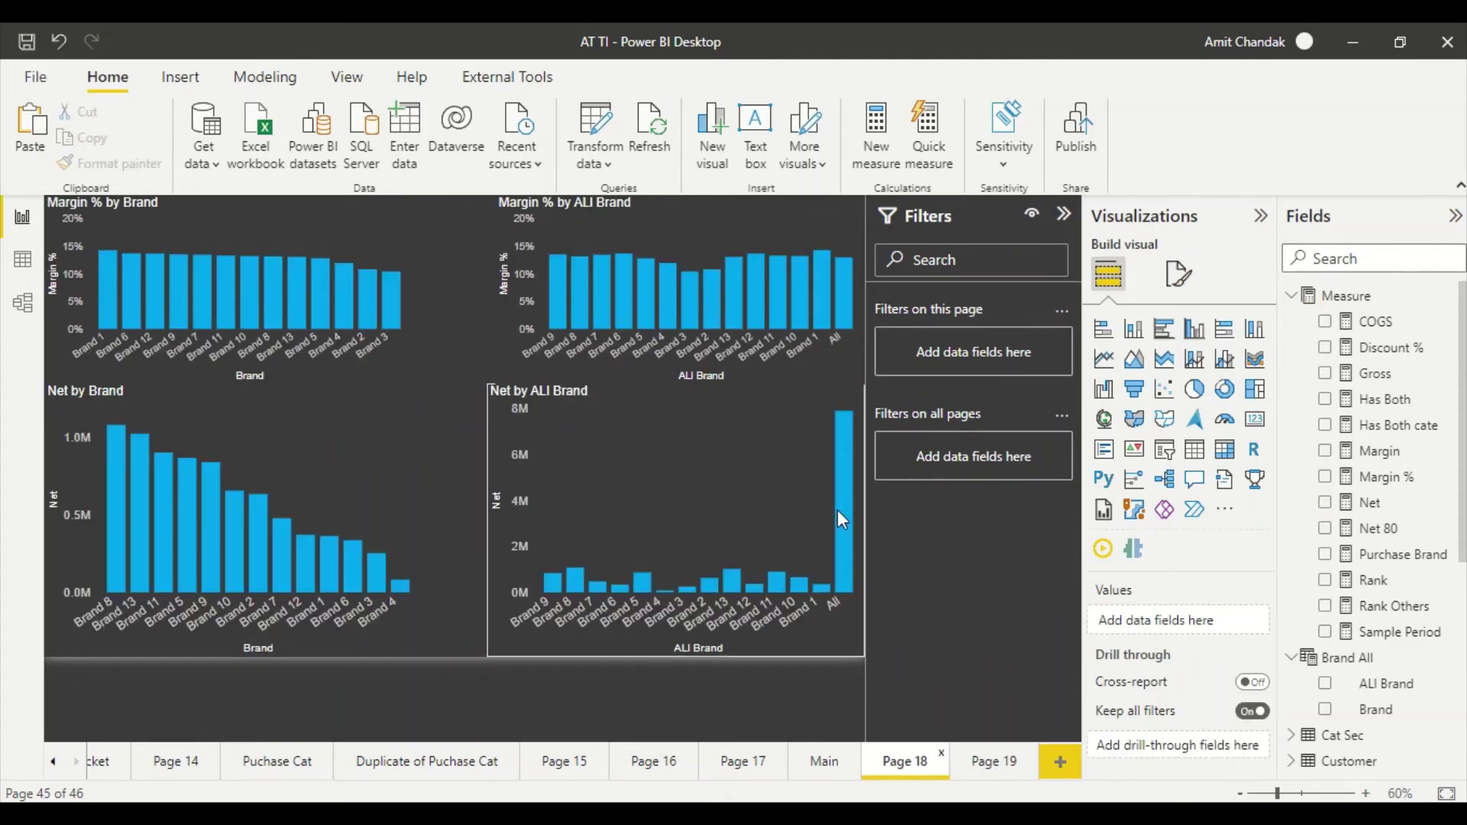
{"action": "mouse_move", "coordinate": [843, 512]}
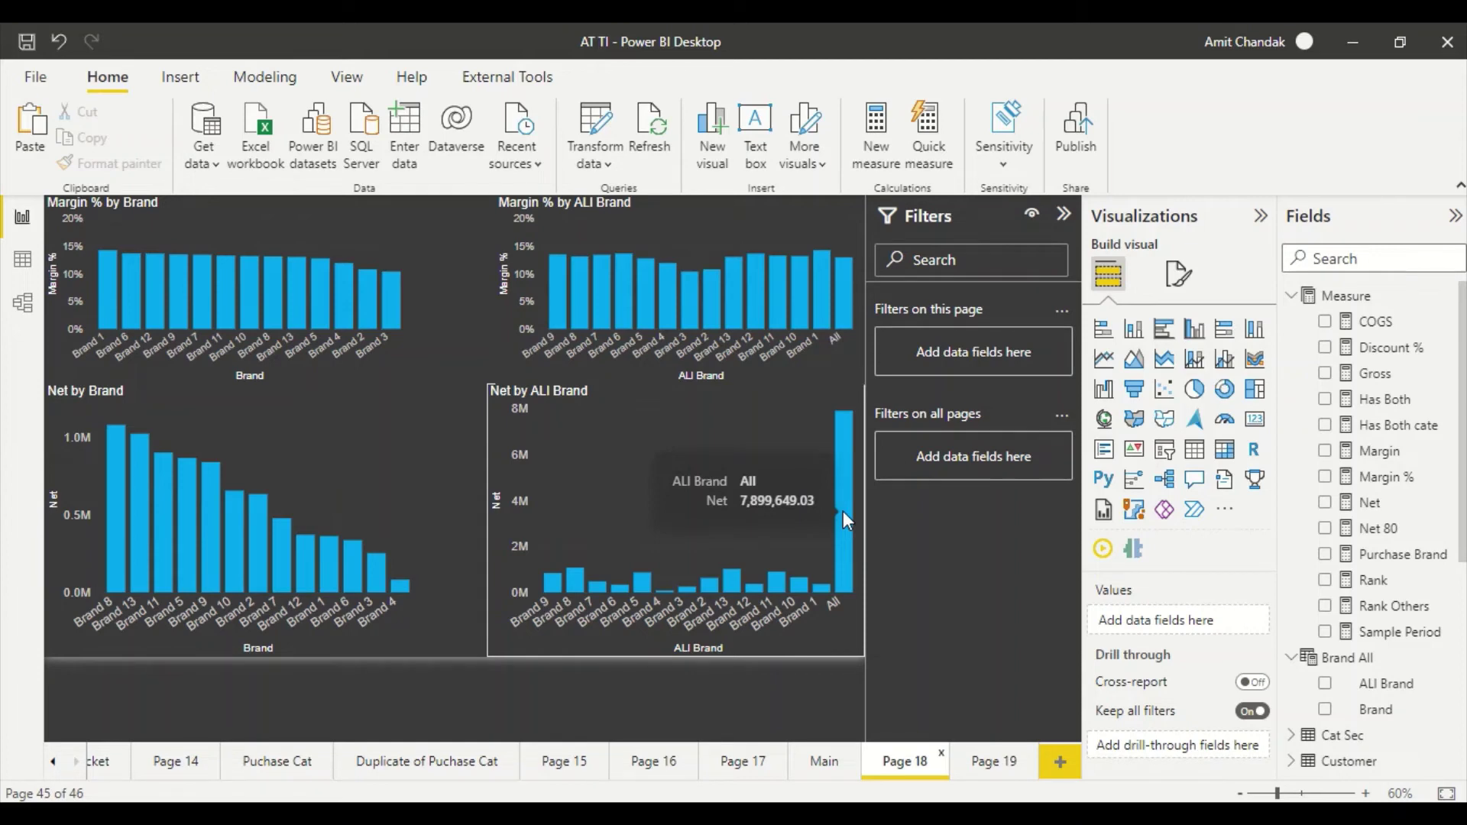
{"action": "mouse_move", "coordinate": [850, 309]}
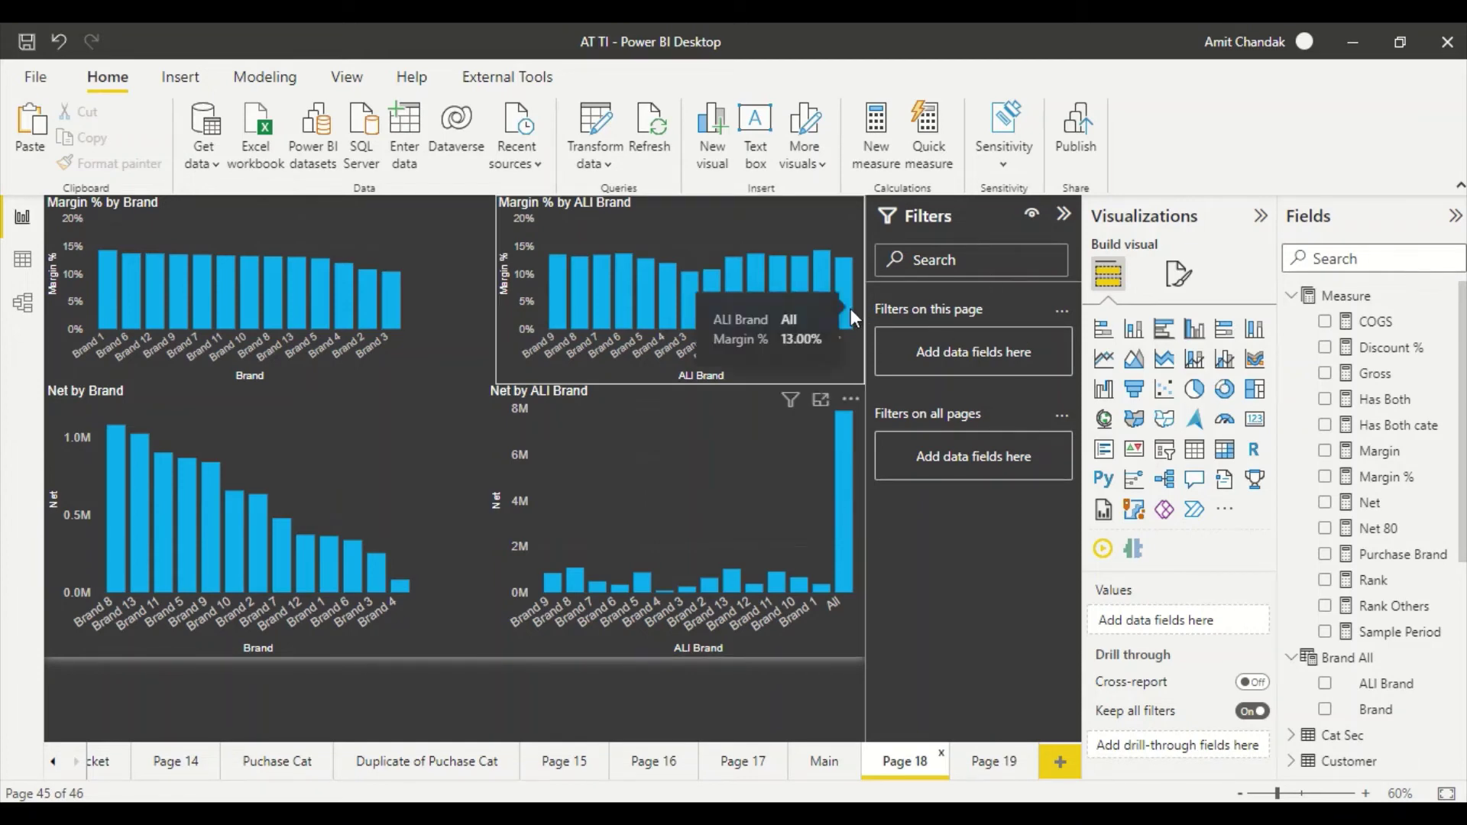
- Create a new measure named Color All Brand in the Brand All table
{"action": "left_click", "coordinate": [878, 142]}
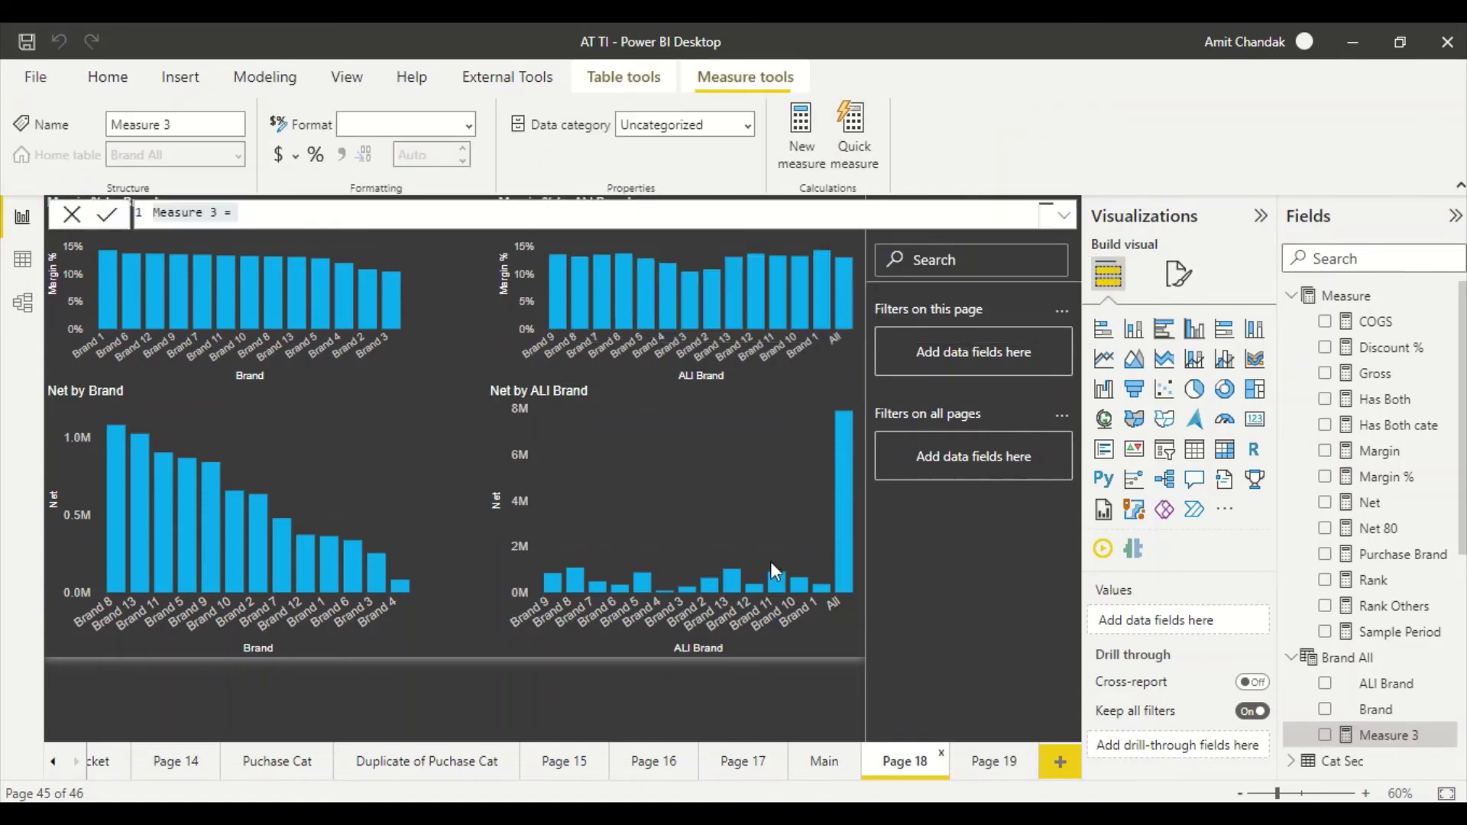
{"action": "left_click_drag", "start_coordinate": [223, 213], "coordinate": [68, 216]}
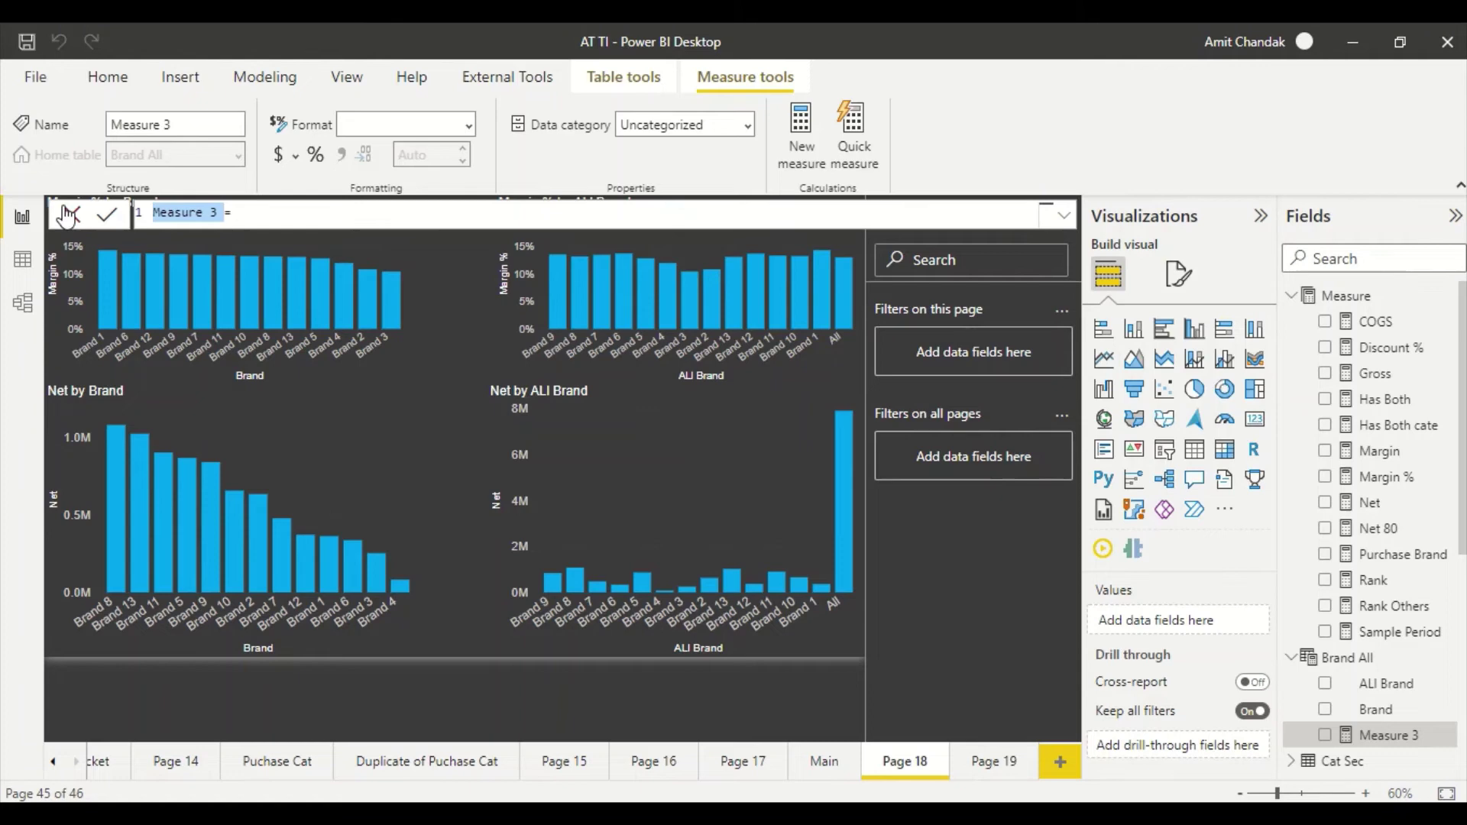
{"action": "type", "text": "Color Al"}
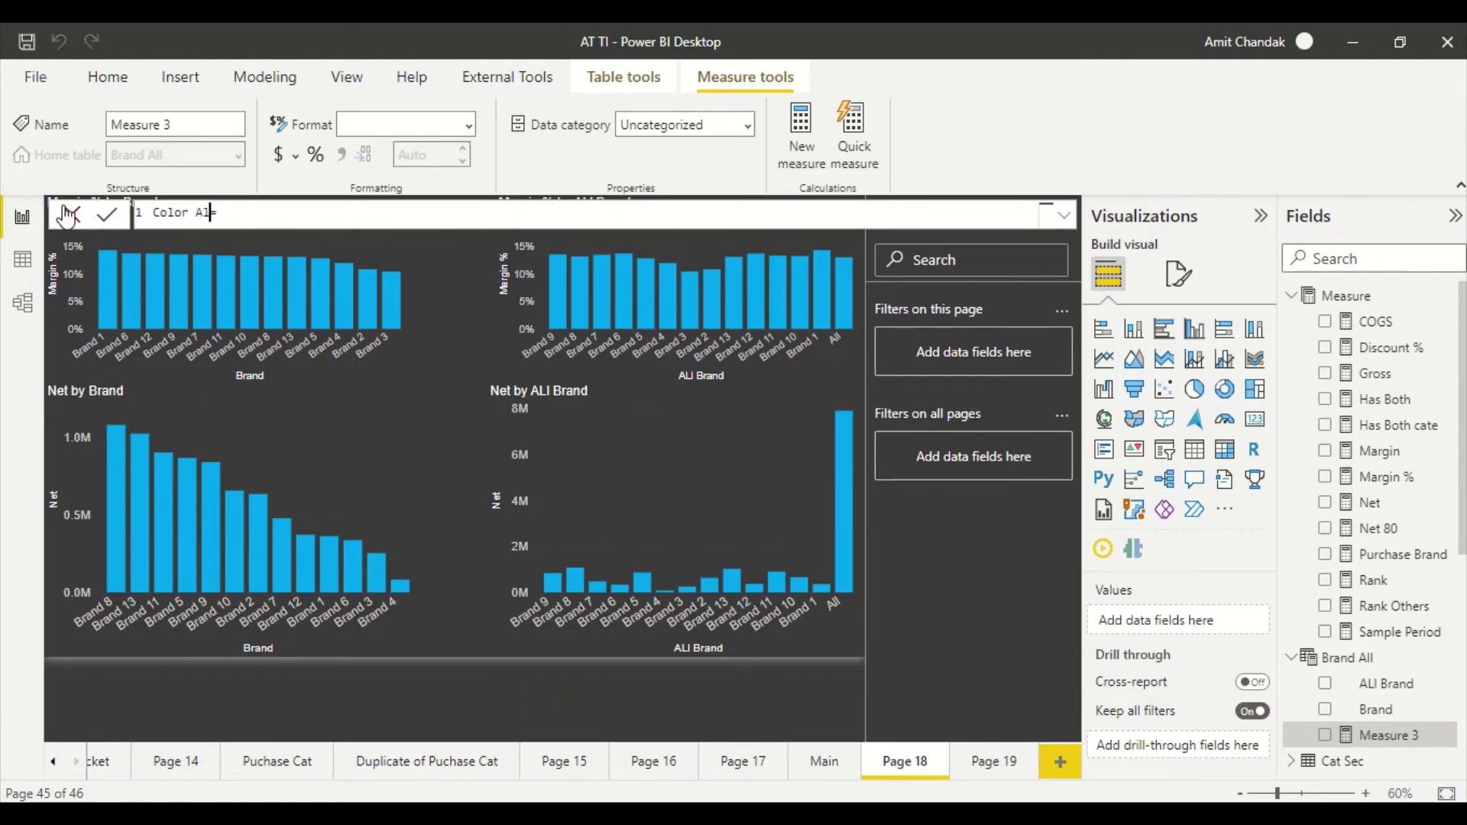
{"action": "type", "text": "l Brand"}
{"action": "key", "text": "End"}
- Begin the measure's formula with an IF whose test takes the MAX of 'Brand All'[ALl Brand]
{"action": "type", "text": "if"}
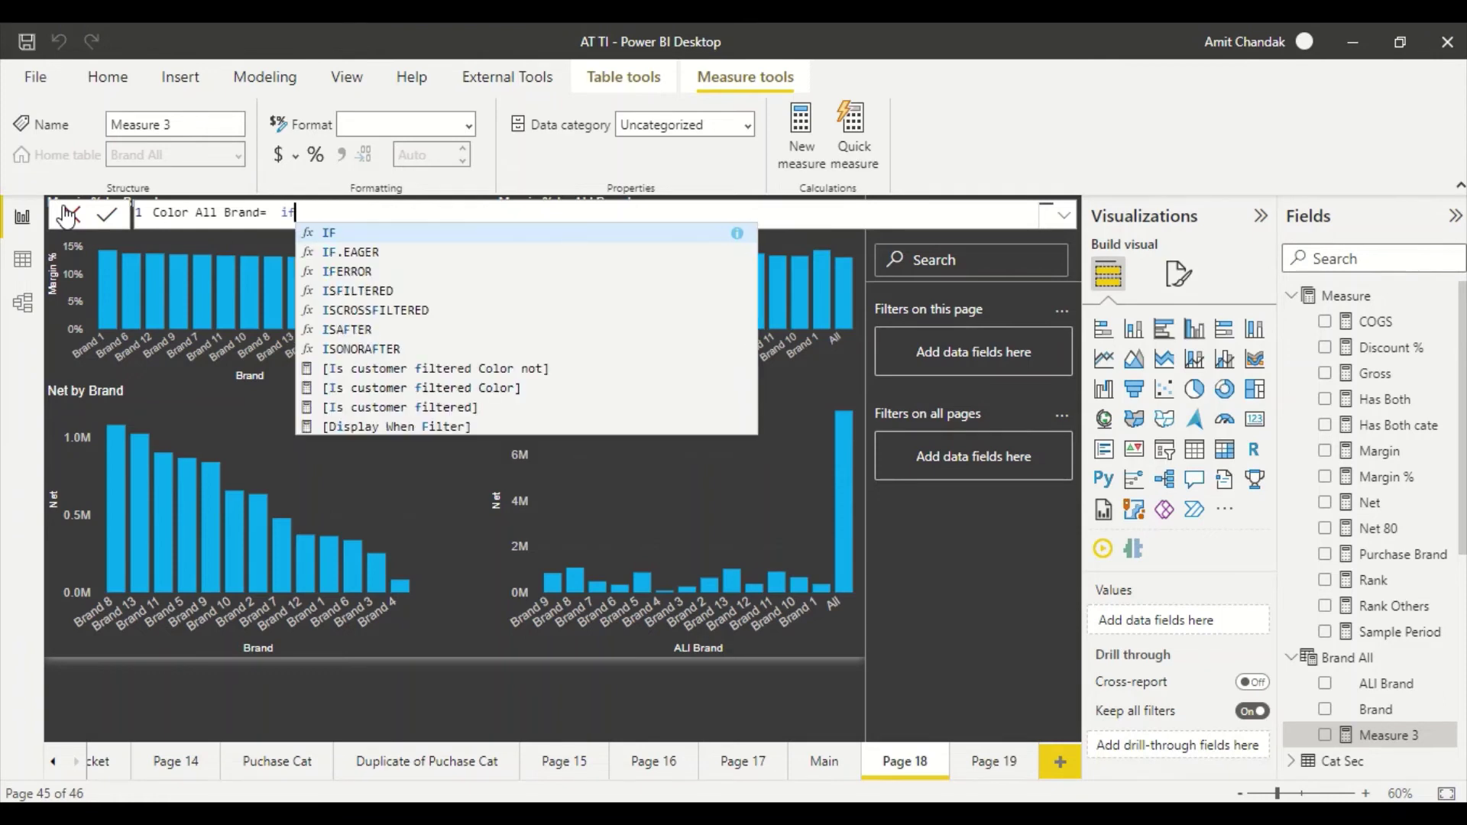
{"action": "type", "text": "(max(all"}
{"action": "key", "text": "BackSpace"}
{"action": "key", "text": "BackSpace"}
{"action": "key", "text": "BackSpace"}
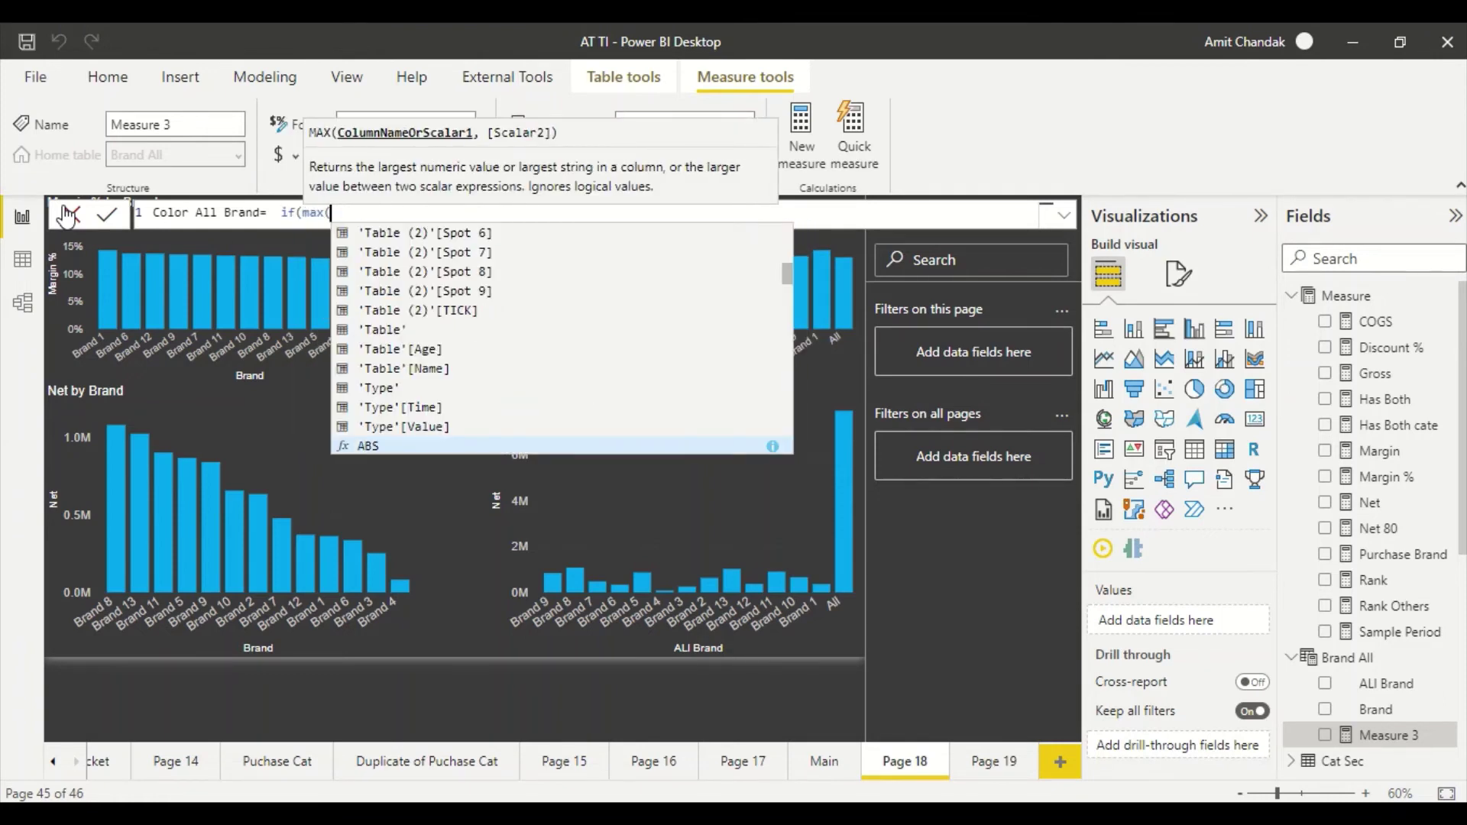
{"action": "type", "text": "bra"}
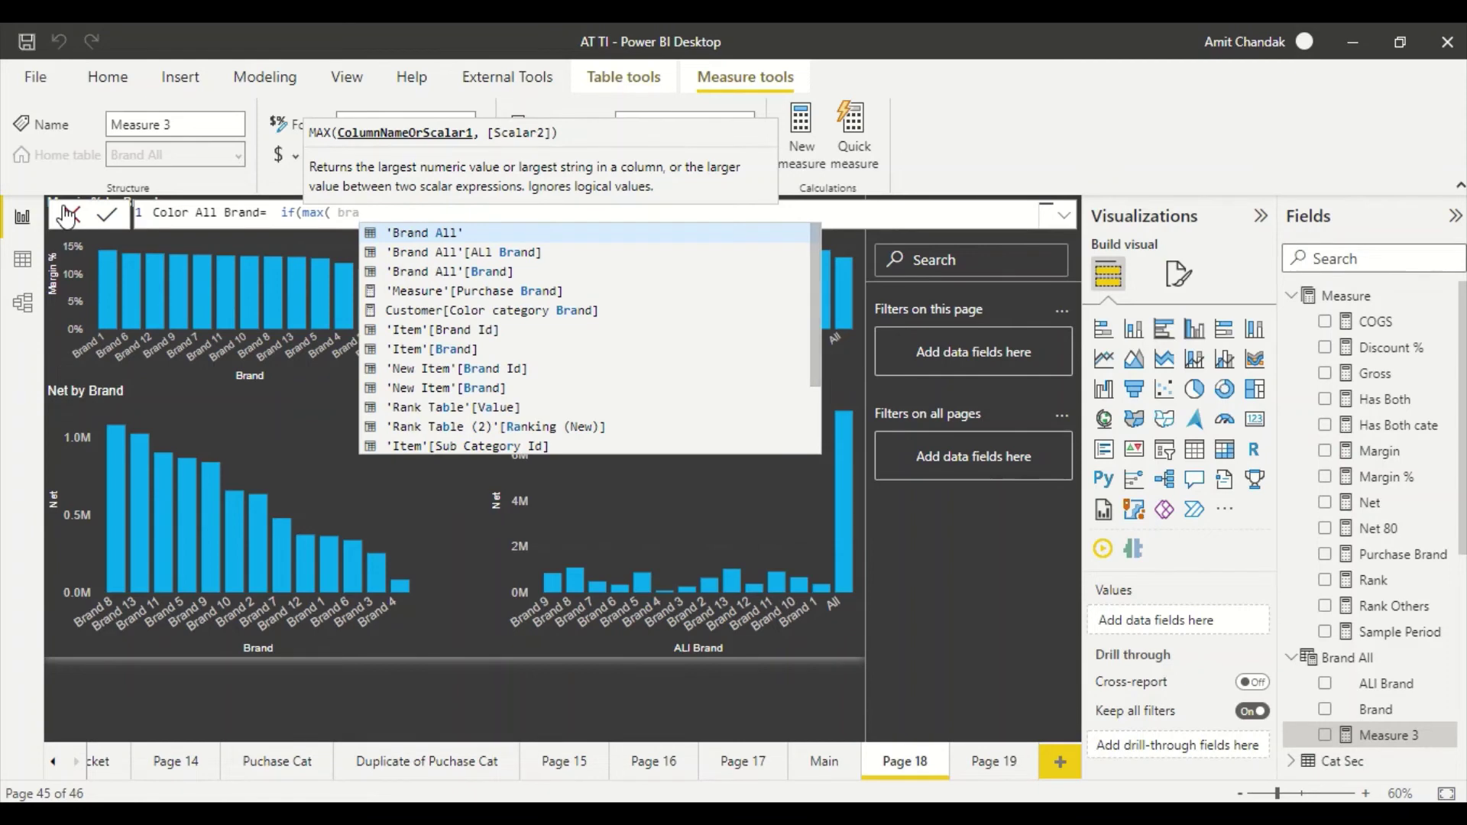
{"action": "key", "text": "Down"}
{"action": "key", "text": "Tab"}
{"action": "type", "text": ") "}
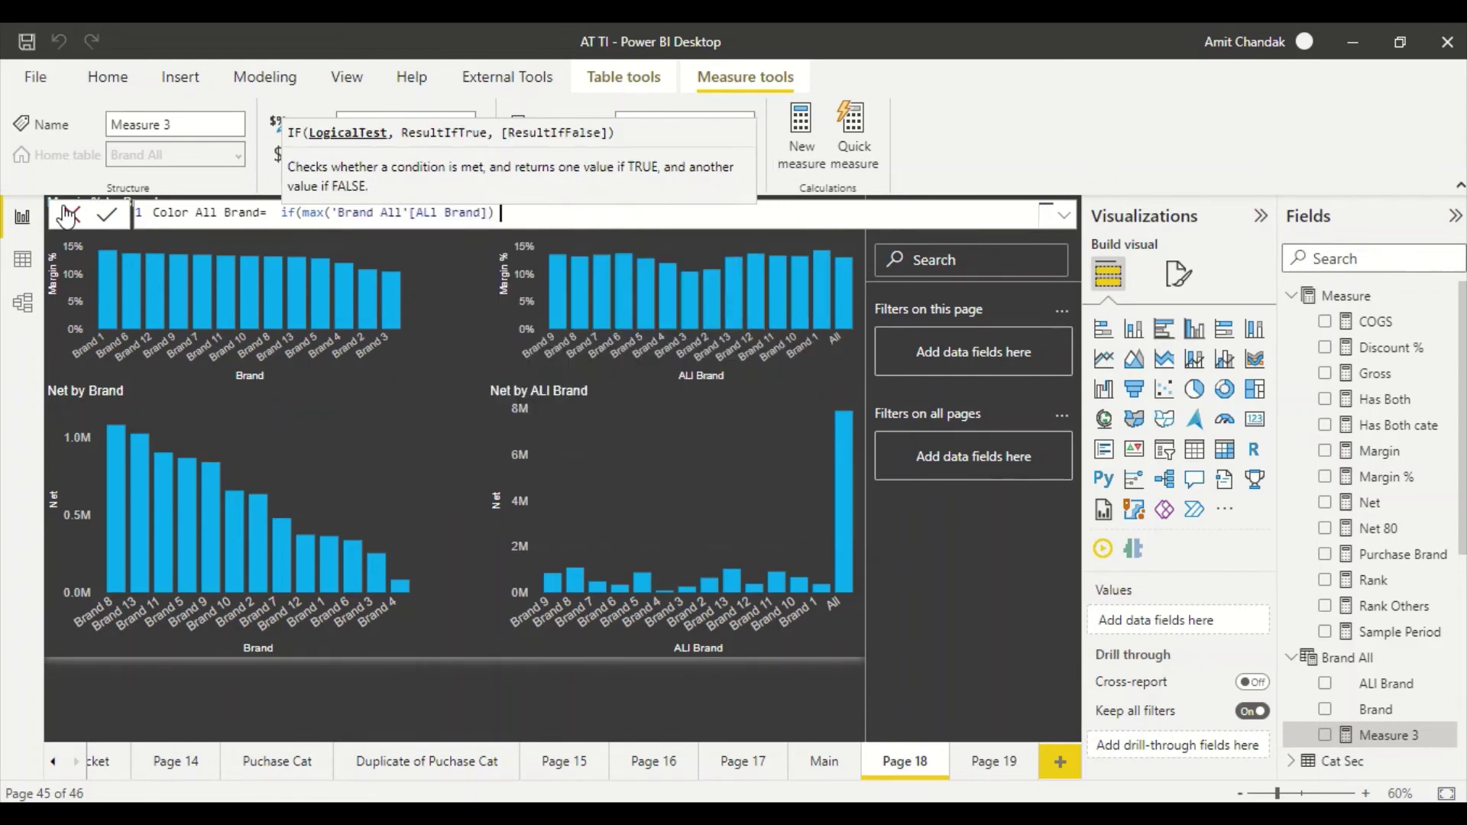
- Finish the IF by comparing with "All", returning "Green" when true and "blue" otherwise, and commit the measure
{"action": "type", "text": "= \"All\", \""}
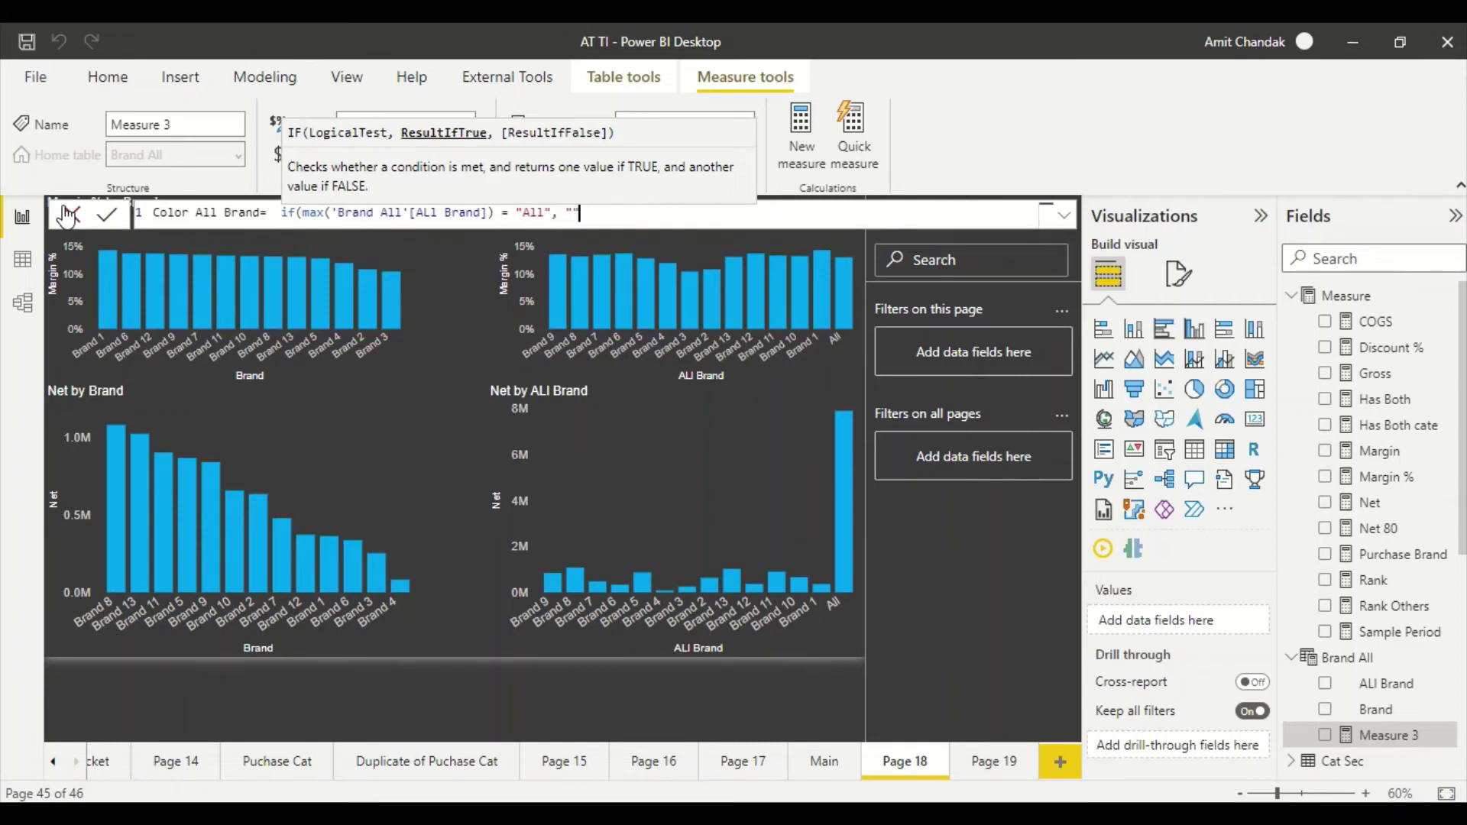
{"action": "type", "text": "Gren"}
{"action": "key", "text": "BackSpace"}
{"action": "type", "text": "en\", \""}
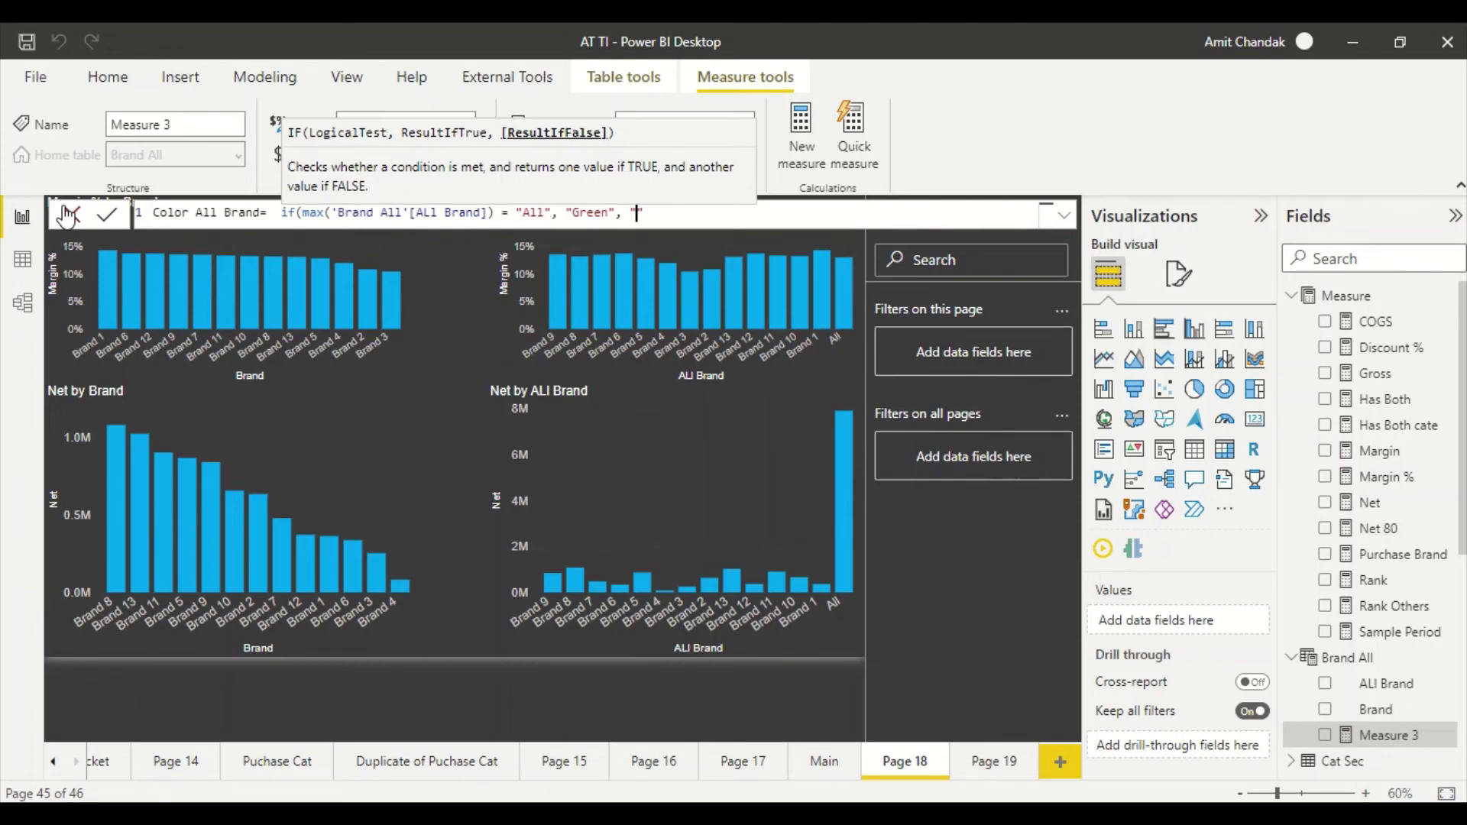
{"action": "type", "text": "bluw"}
{"action": "key", "text": "BackSpace"}
{"action": "type", "text": "e"}
{"action": "key", "text": "Right"}
{"action": "type", "text": ")"}
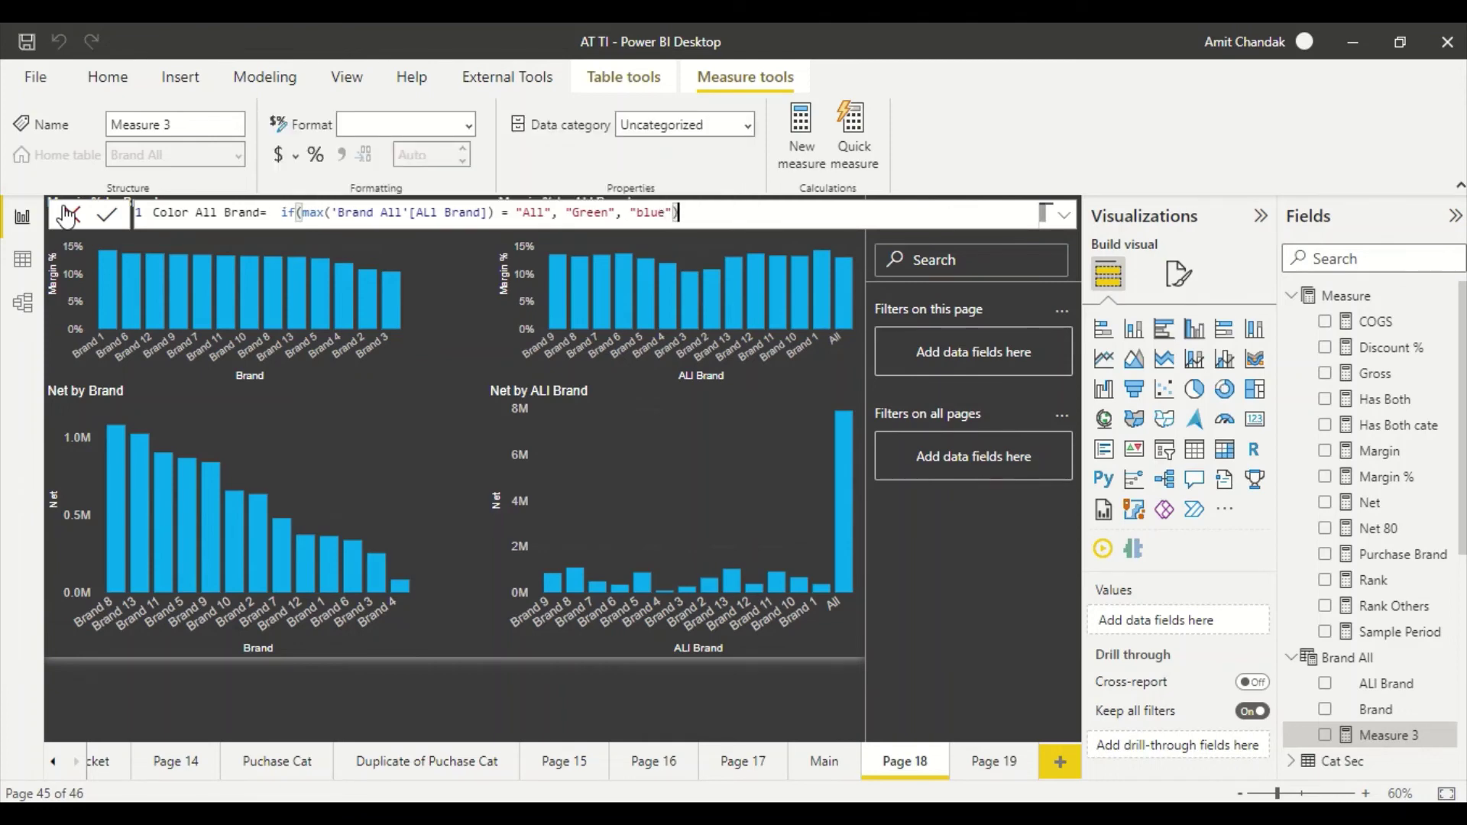
{"action": "key", "text": "Return"}
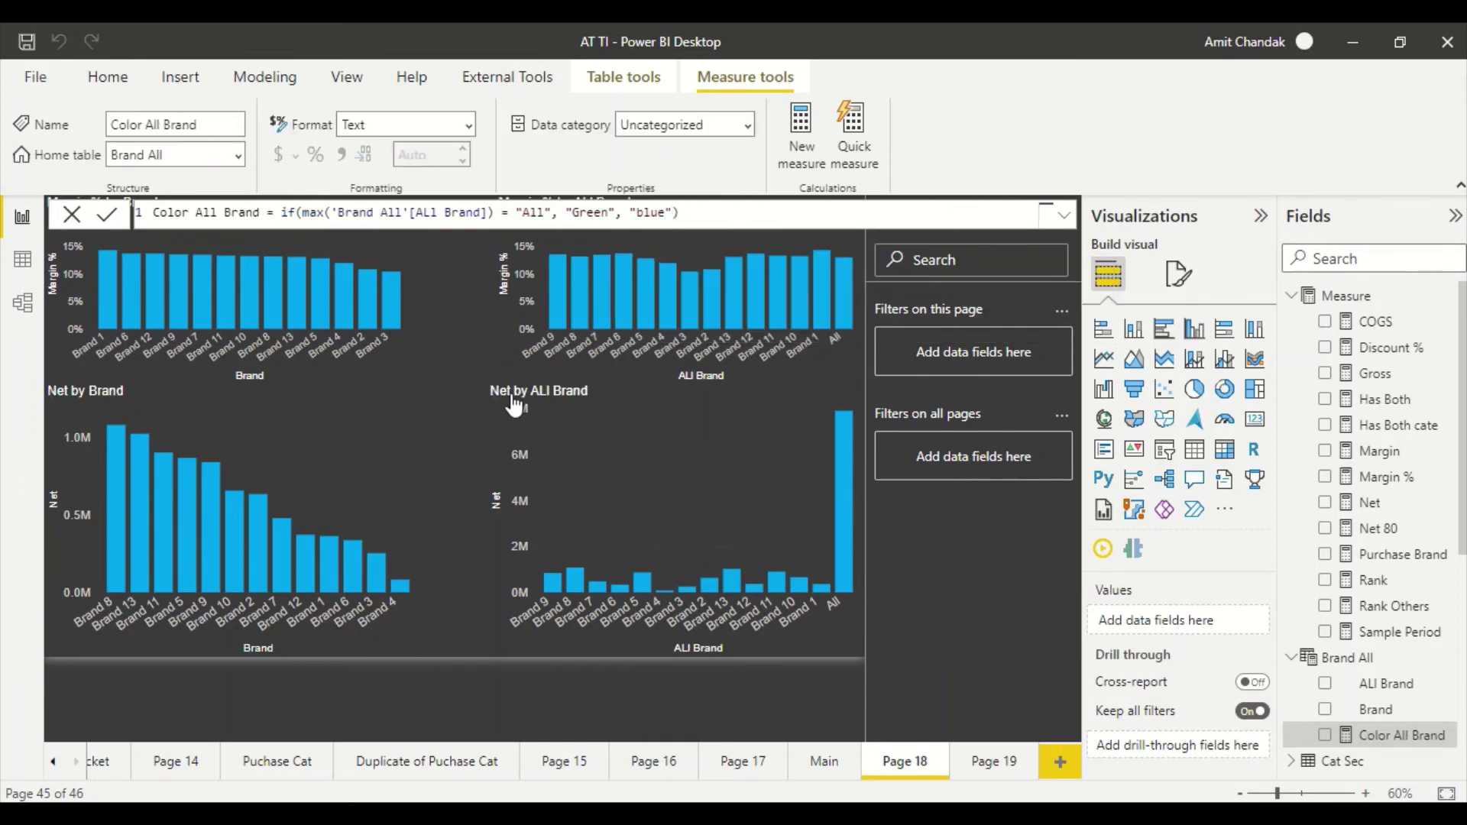
- Open the formatting options of the Margin % by ALl Brand chart
{"action": "left_click", "coordinate": [539, 369]}
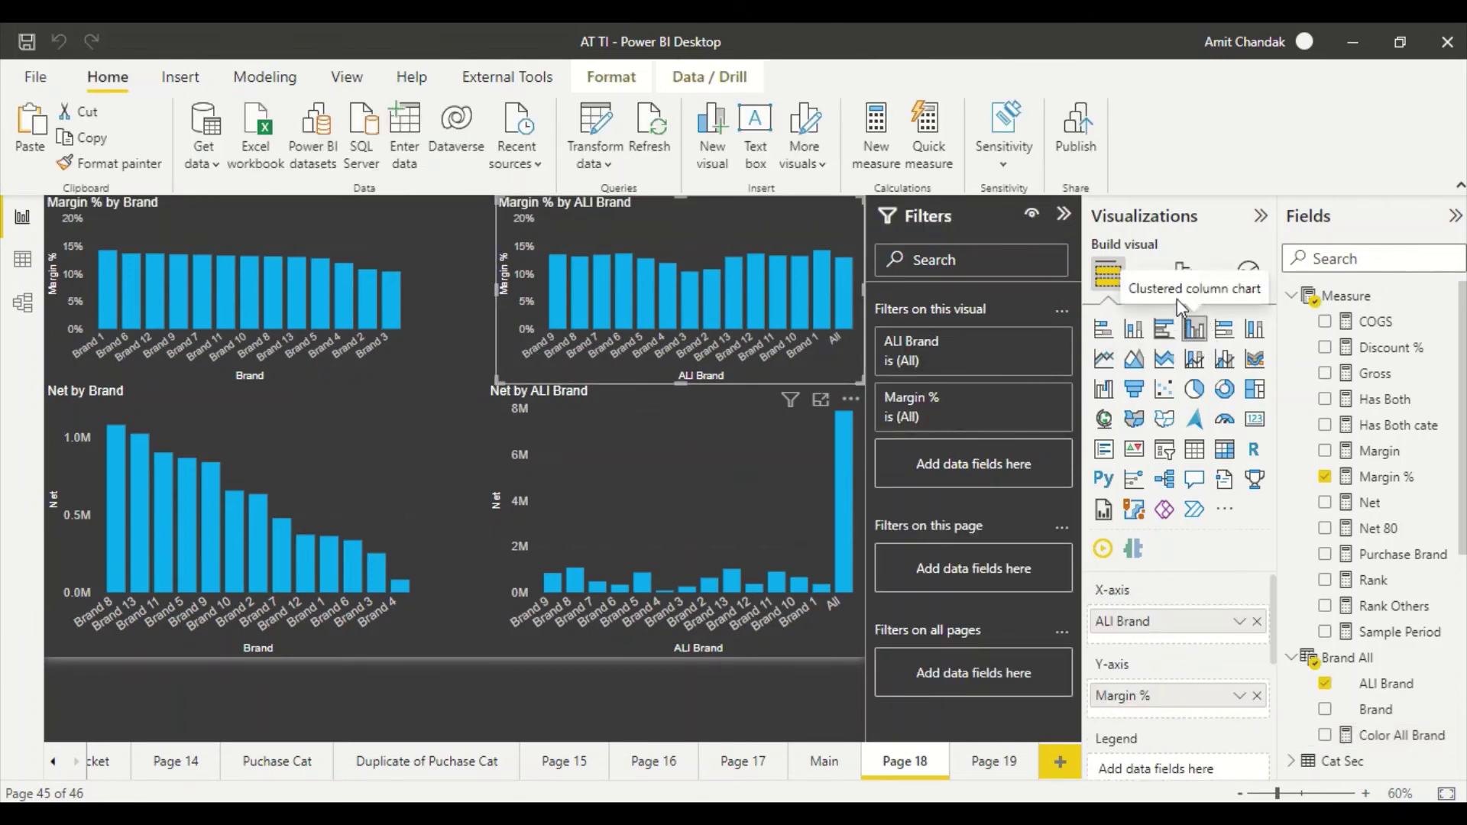
{"action": "left_click", "coordinate": [1180, 277]}
{"action": "left_click", "coordinate": [1123, 423]}
{"action": "scroll", "coordinate": [1173, 618], "scroll_direction": "down", "scroll_amount": 2}
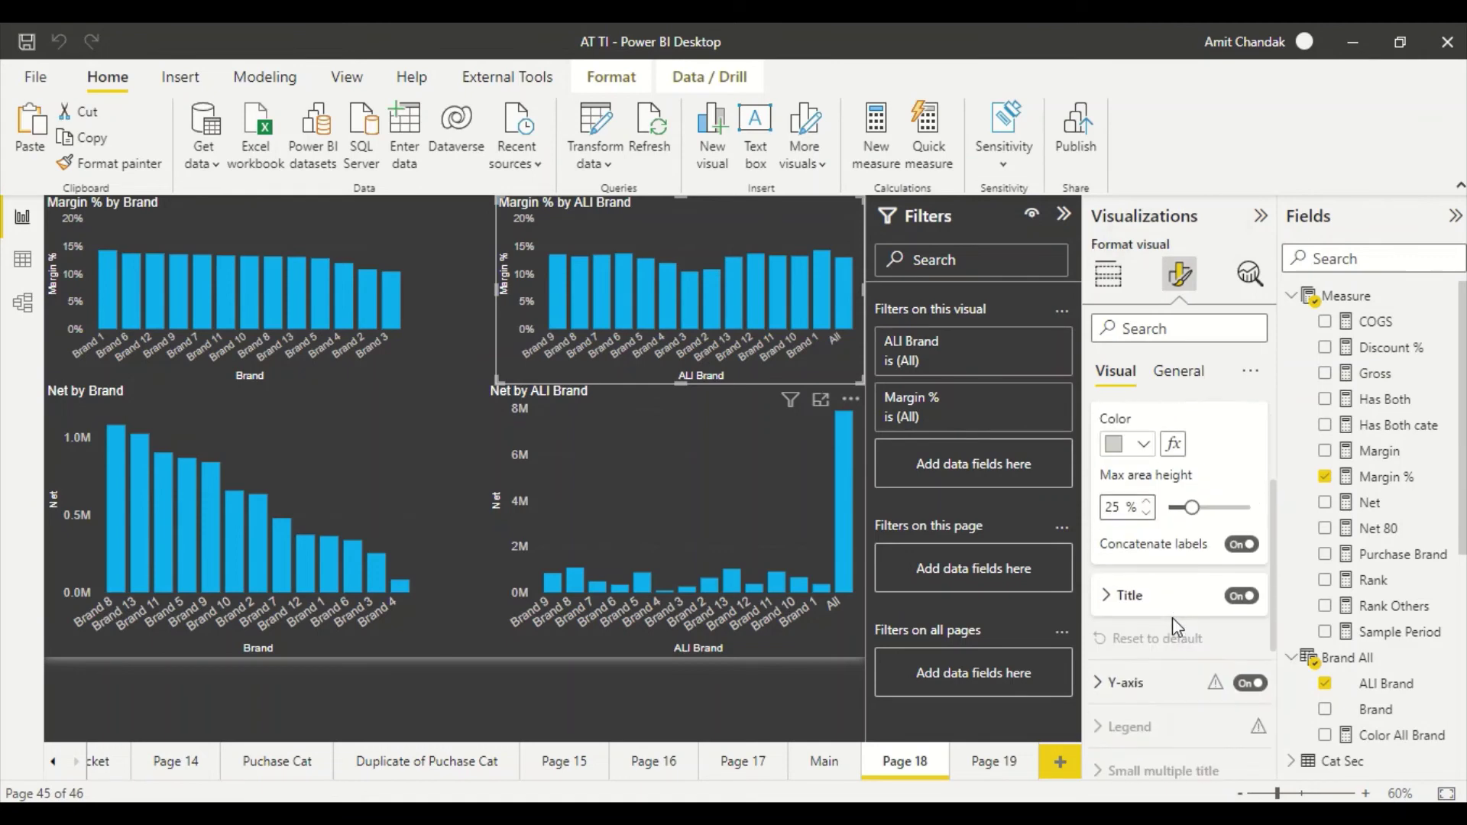
{"action": "scroll", "coordinate": [1124, 450], "scroll_direction": "up", "scroll_amount": 2}
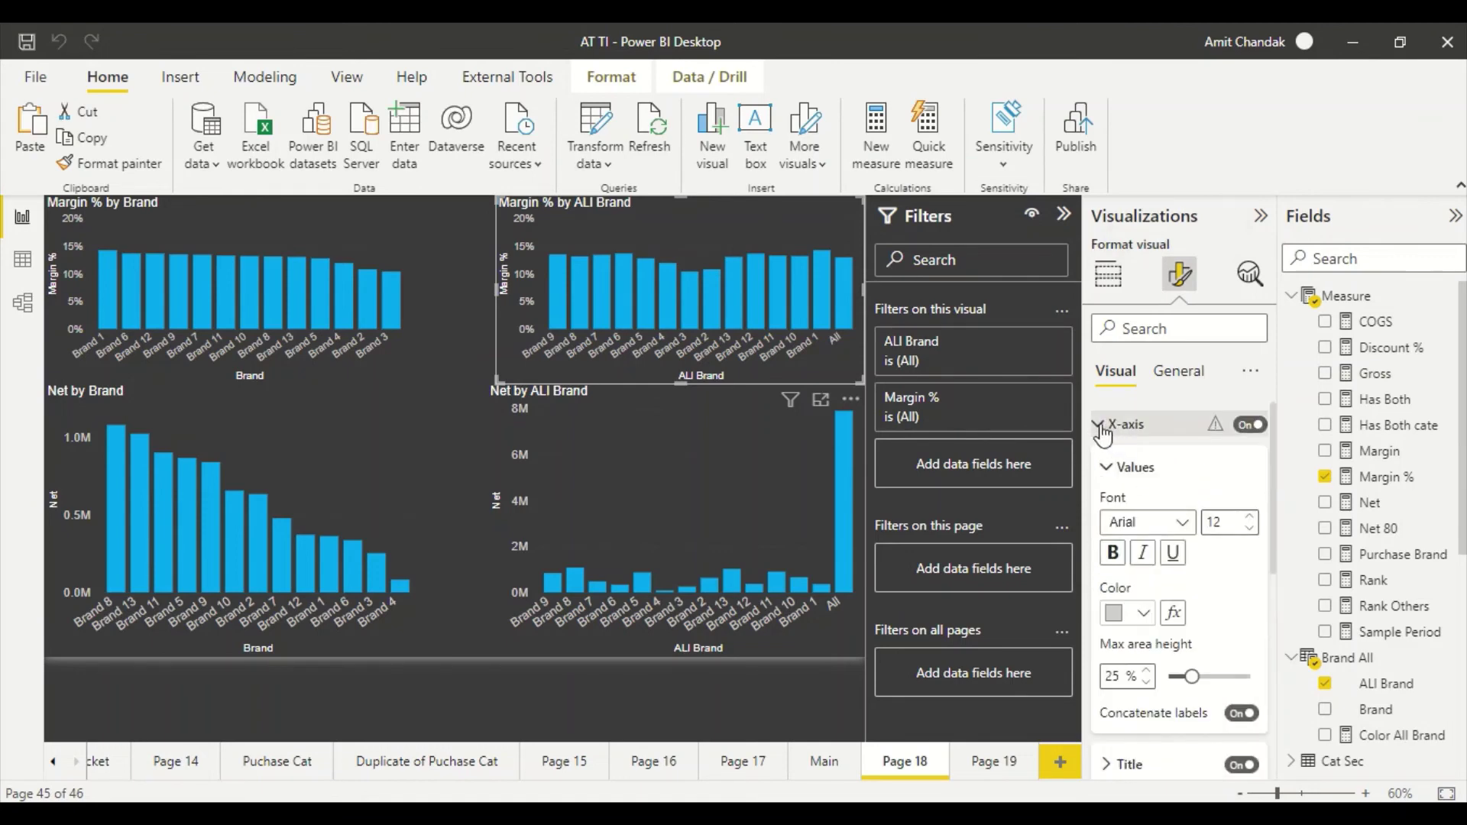
{"action": "left_click", "coordinate": [1173, 613]}
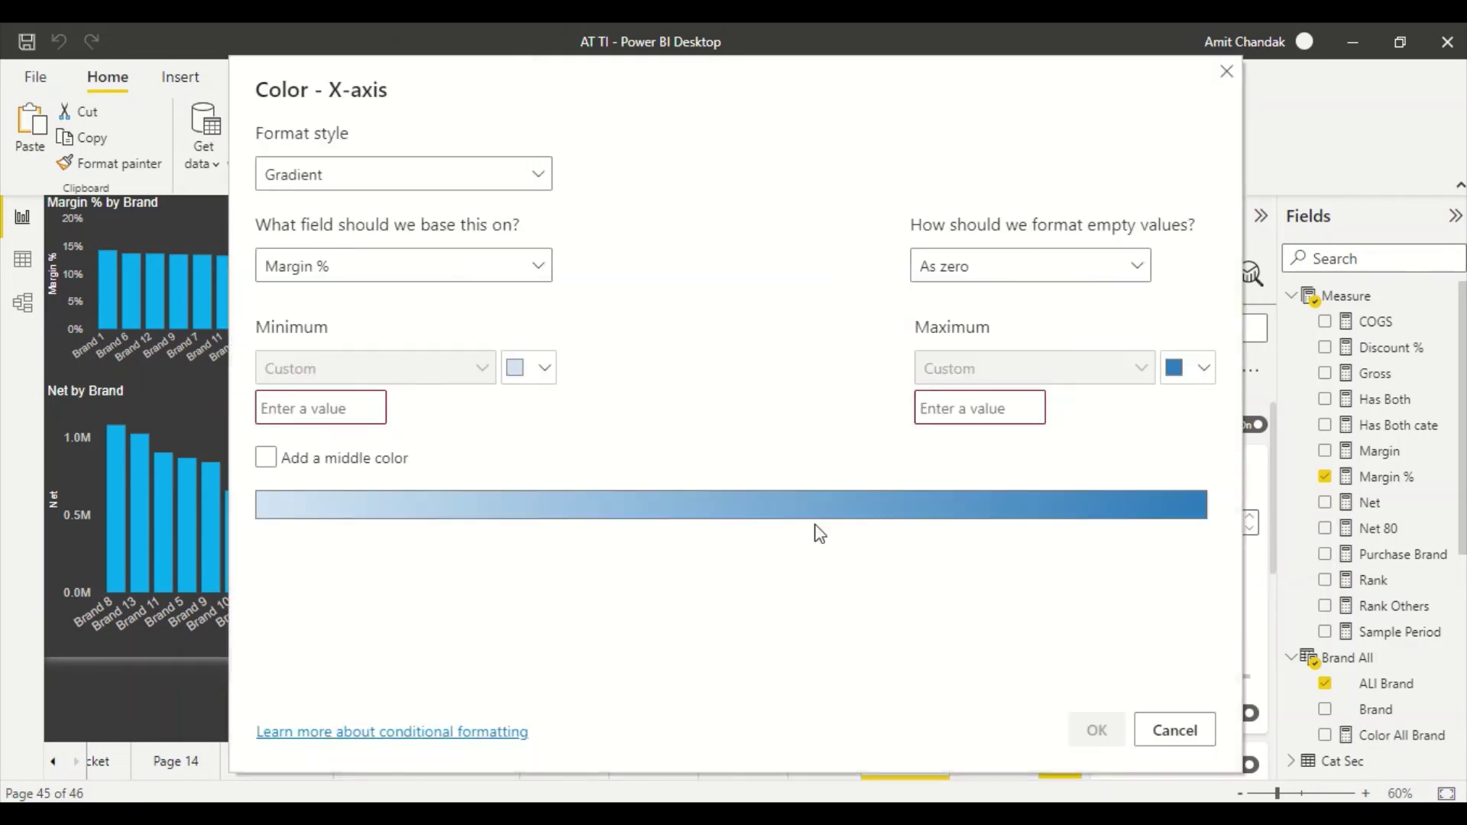
{"action": "left_click", "coordinate": [1223, 74]}
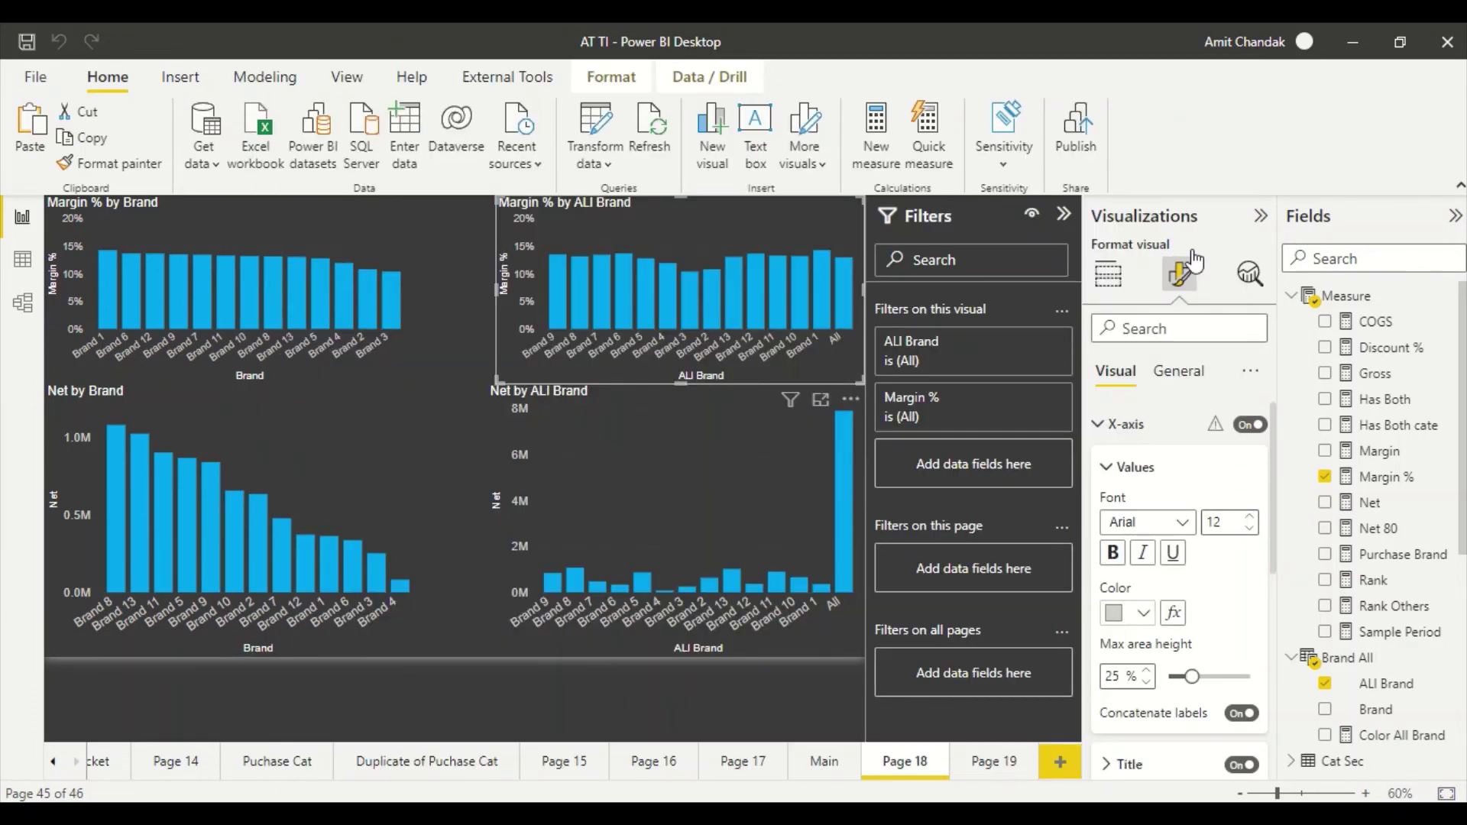
{"action": "left_click", "coordinate": [1110, 470]}
- Open the conditional formatting for the default column color of the Margin % by ALl Brand chart
{"action": "scroll", "coordinate": [1185, 489], "scroll_direction": "down", "scroll_amount": 3}
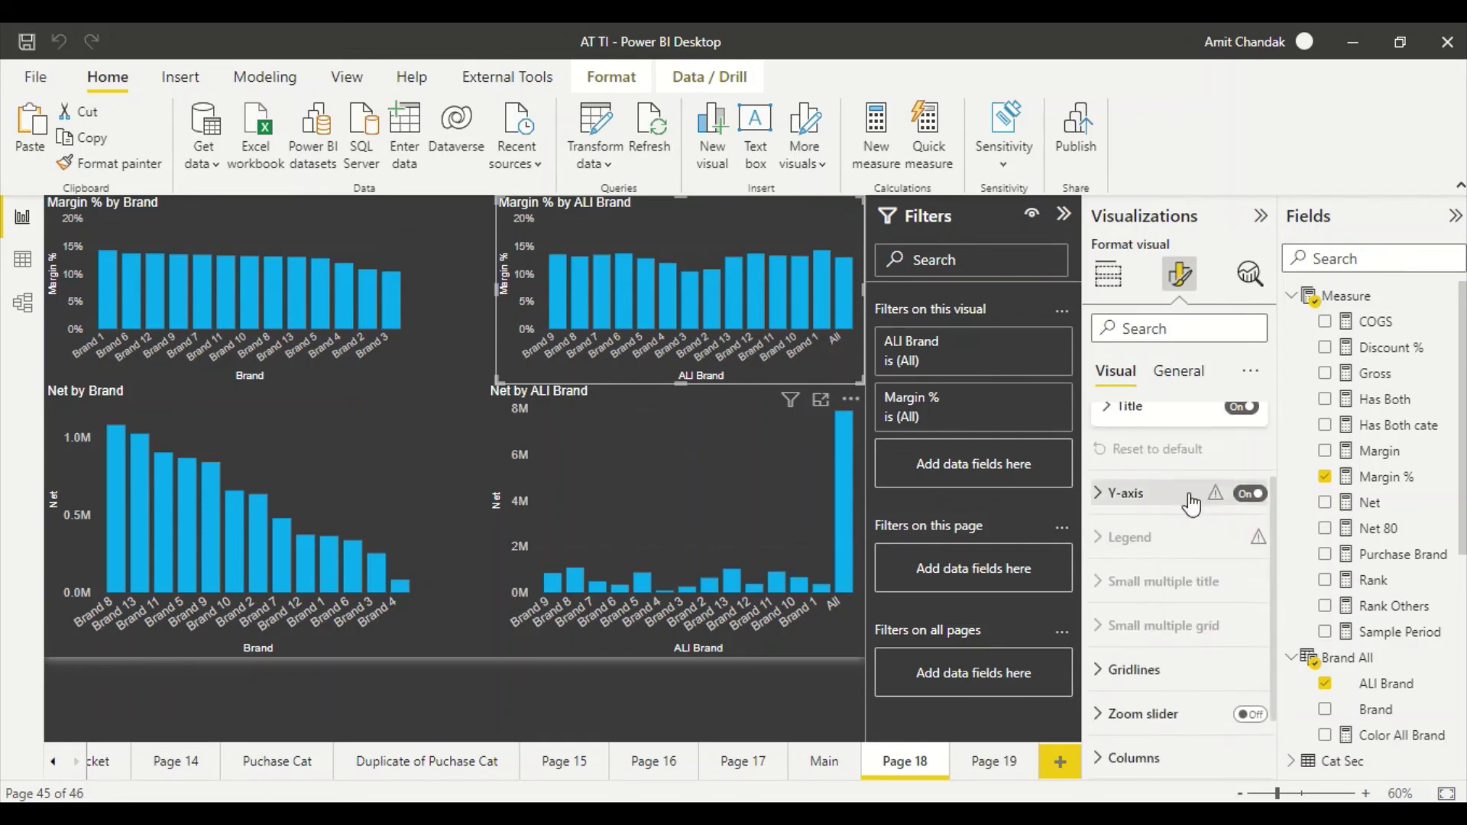
{"action": "scroll", "coordinate": [1189, 495], "scroll_direction": "down", "scroll_amount": 2}
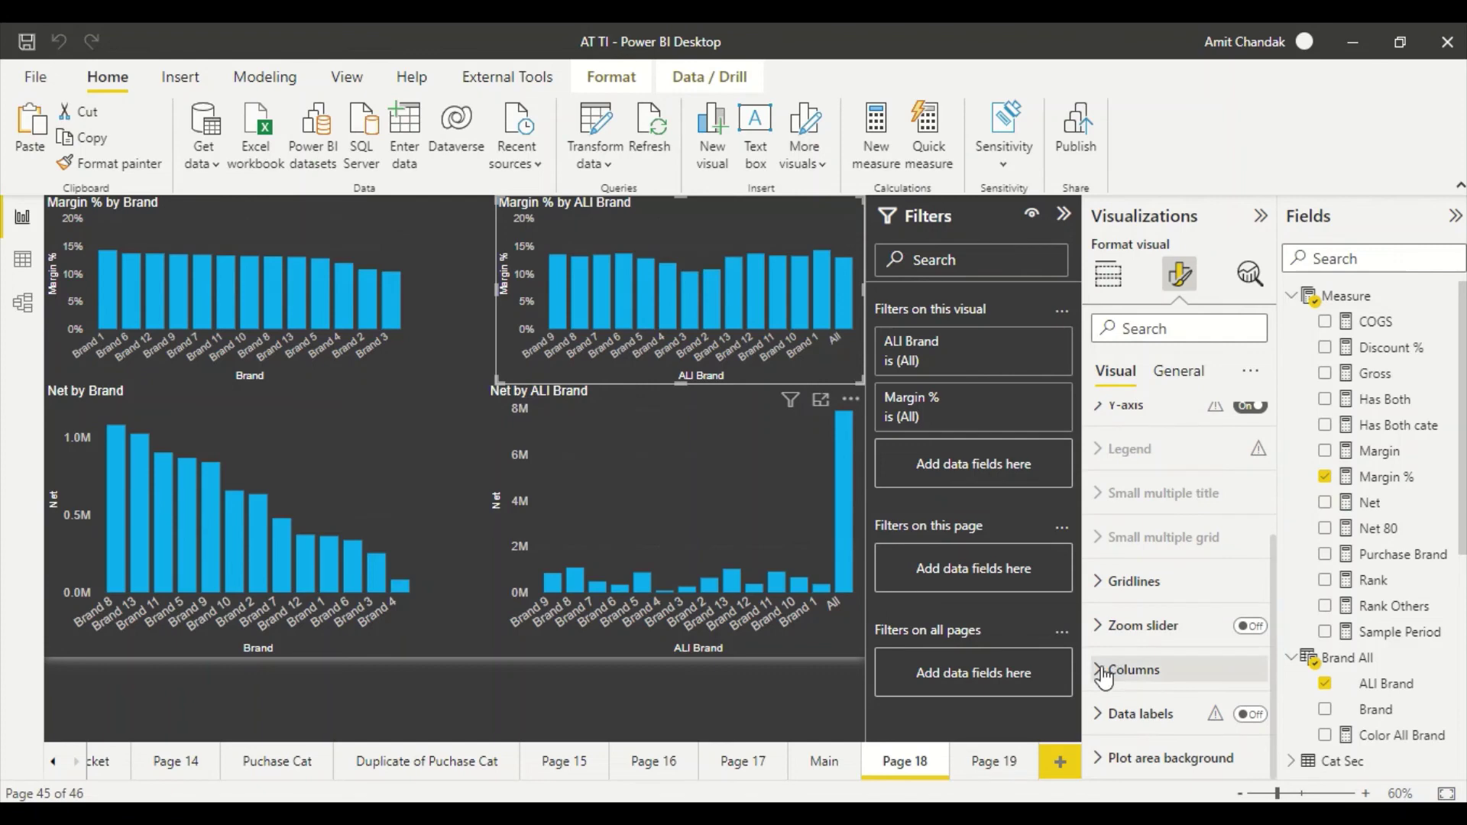
{"action": "left_click", "coordinate": [1102, 676]}
{"action": "scroll", "coordinate": [1154, 535], "scroll_direction": "down", "scroll_amount": 3}
{"action": "left_click", "coordinate": [1179, 602]}
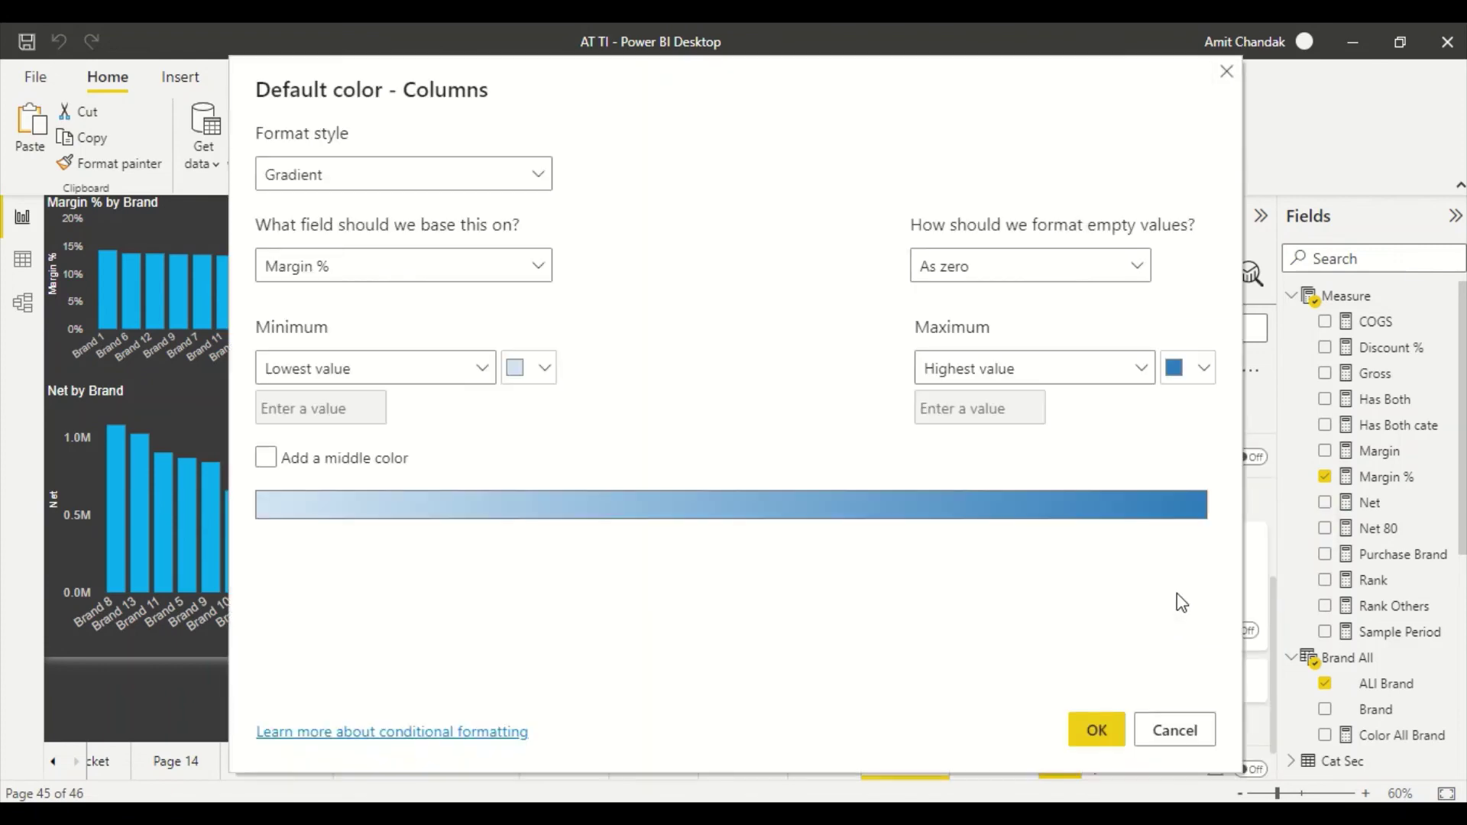
- Set the column color's format style to Field value based on the Color All Brand measure and apply it
{"action": "left_click", "coordinate": [420, 180]}
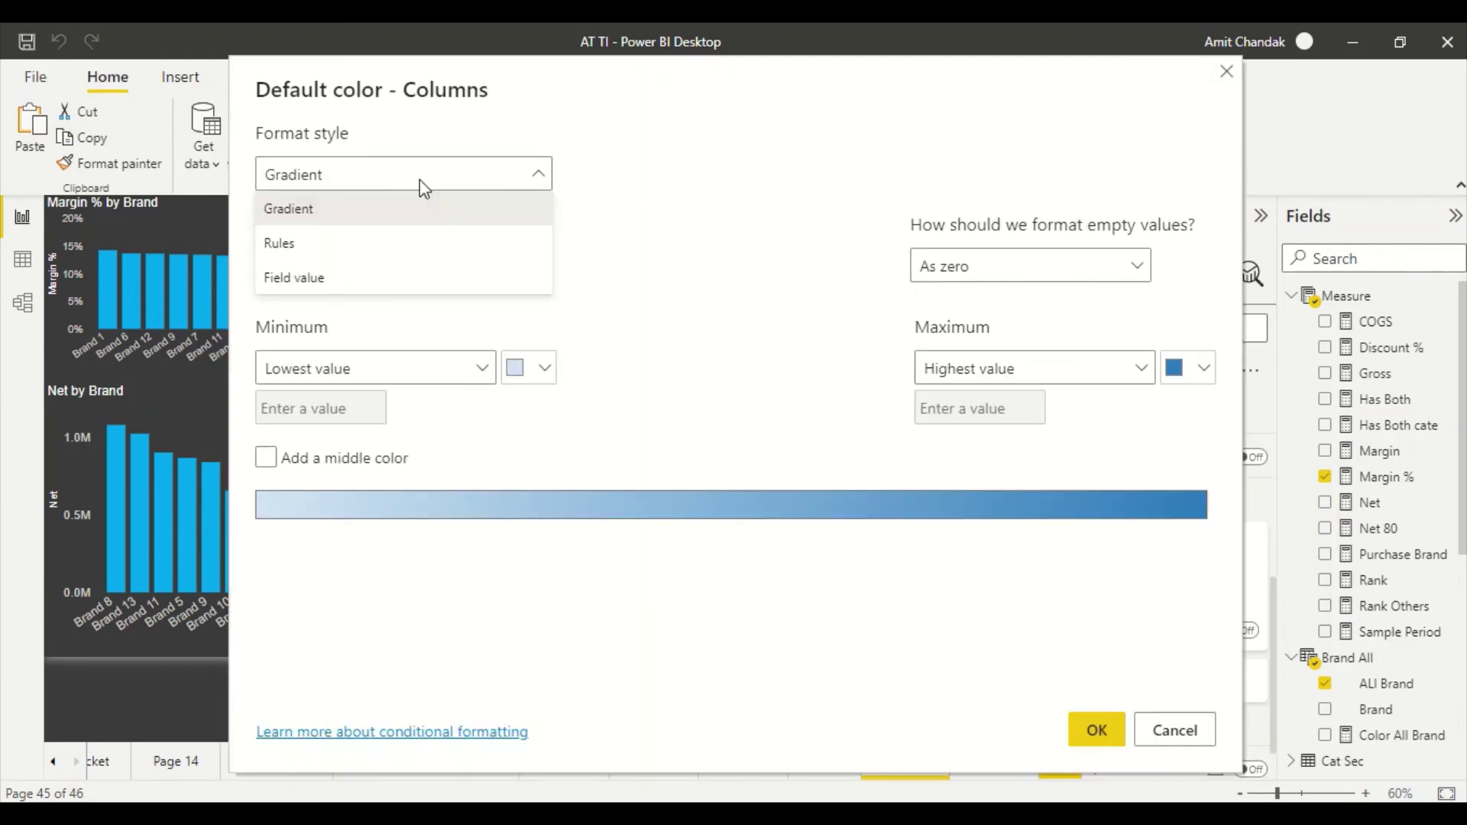
{"action": "left_click", "coordinate": [336, 281]}
{"action": "left_click", "coordinate": [333, 278]}
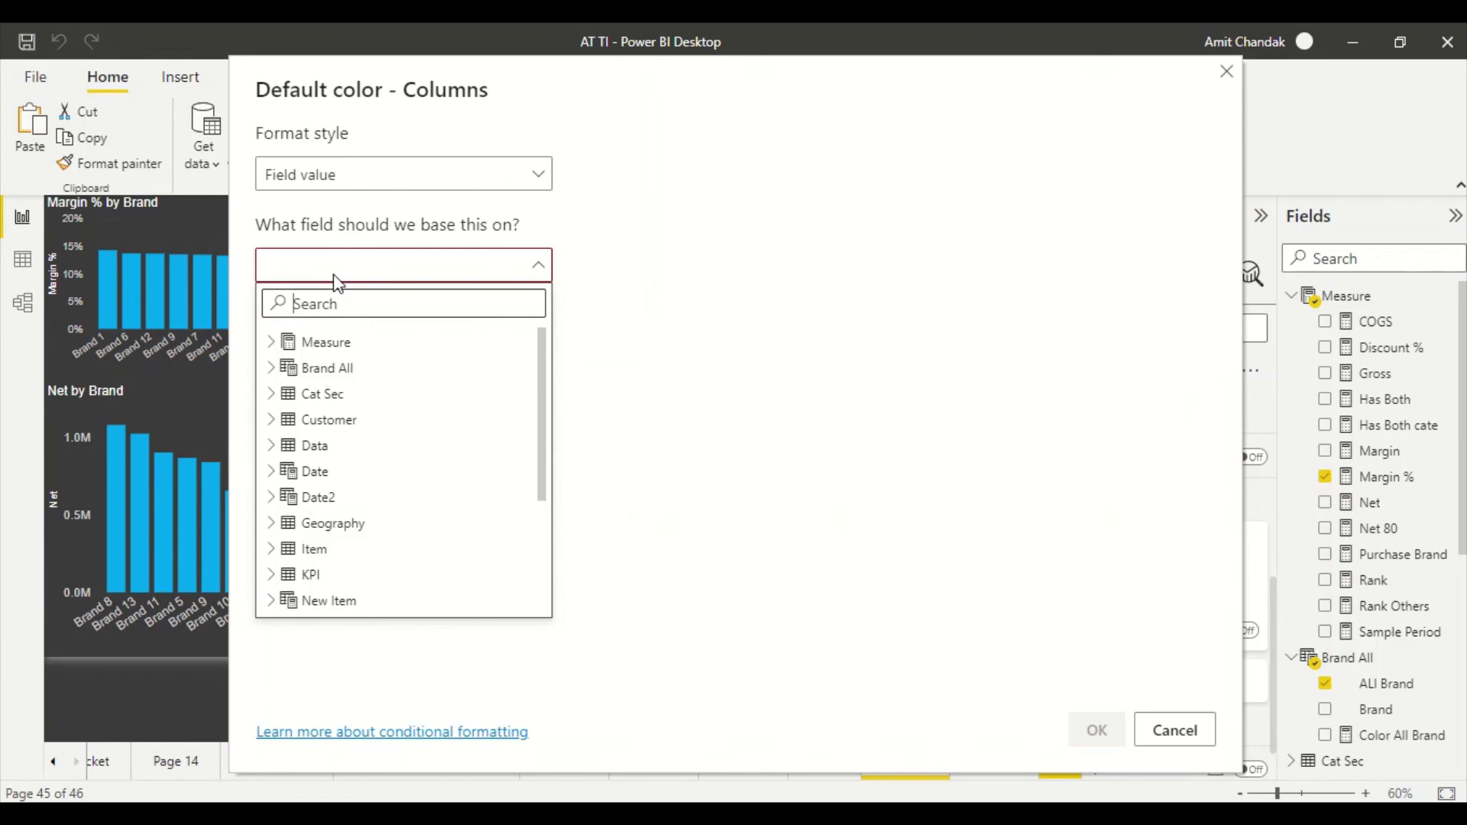
{"action": "left_click", "coordinate": [272, 342]}
{"action": "type", "text": "colo"}
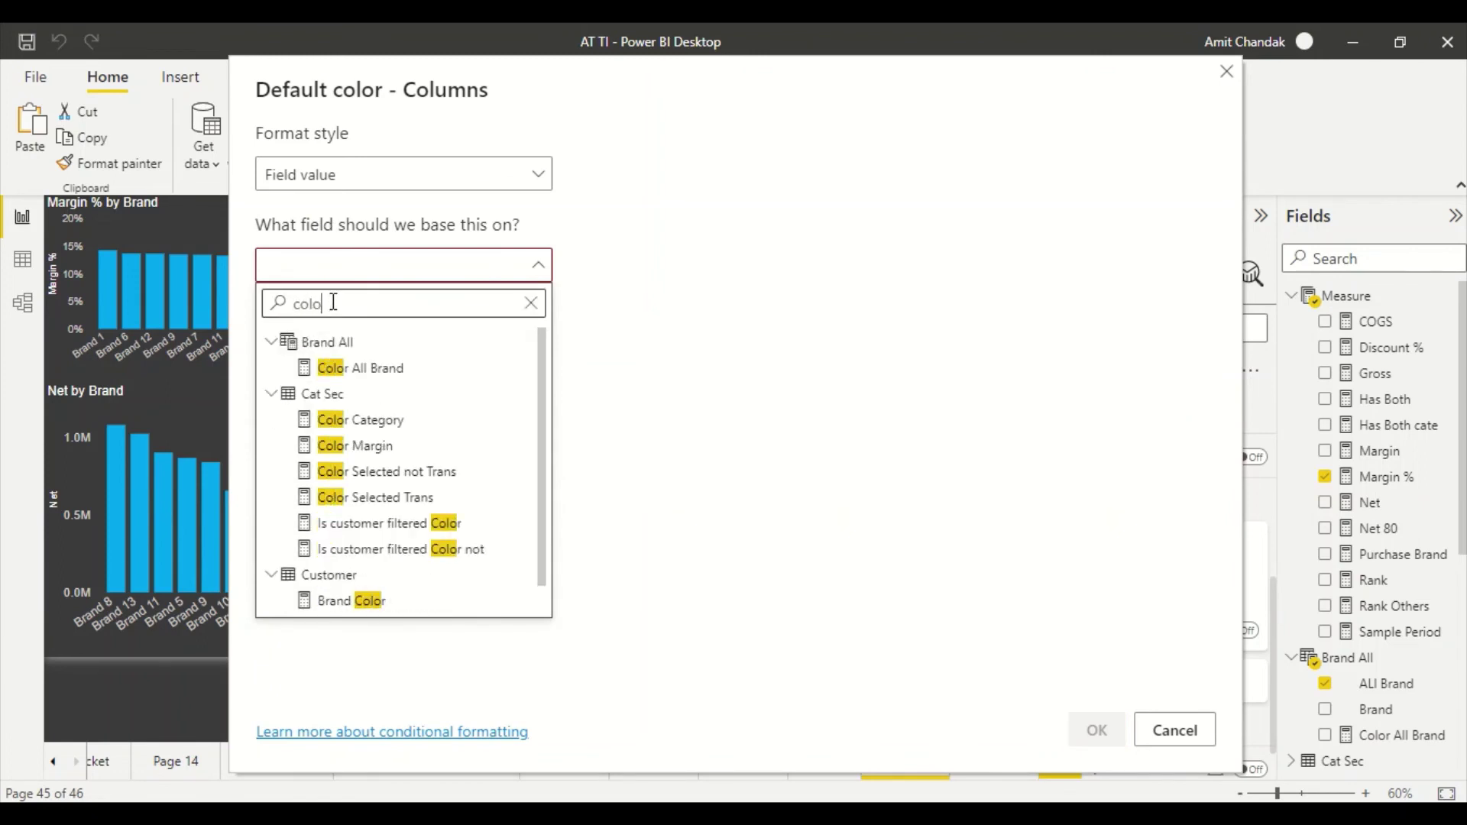
{"action": "left_click", "coordinate": [334, 370]}
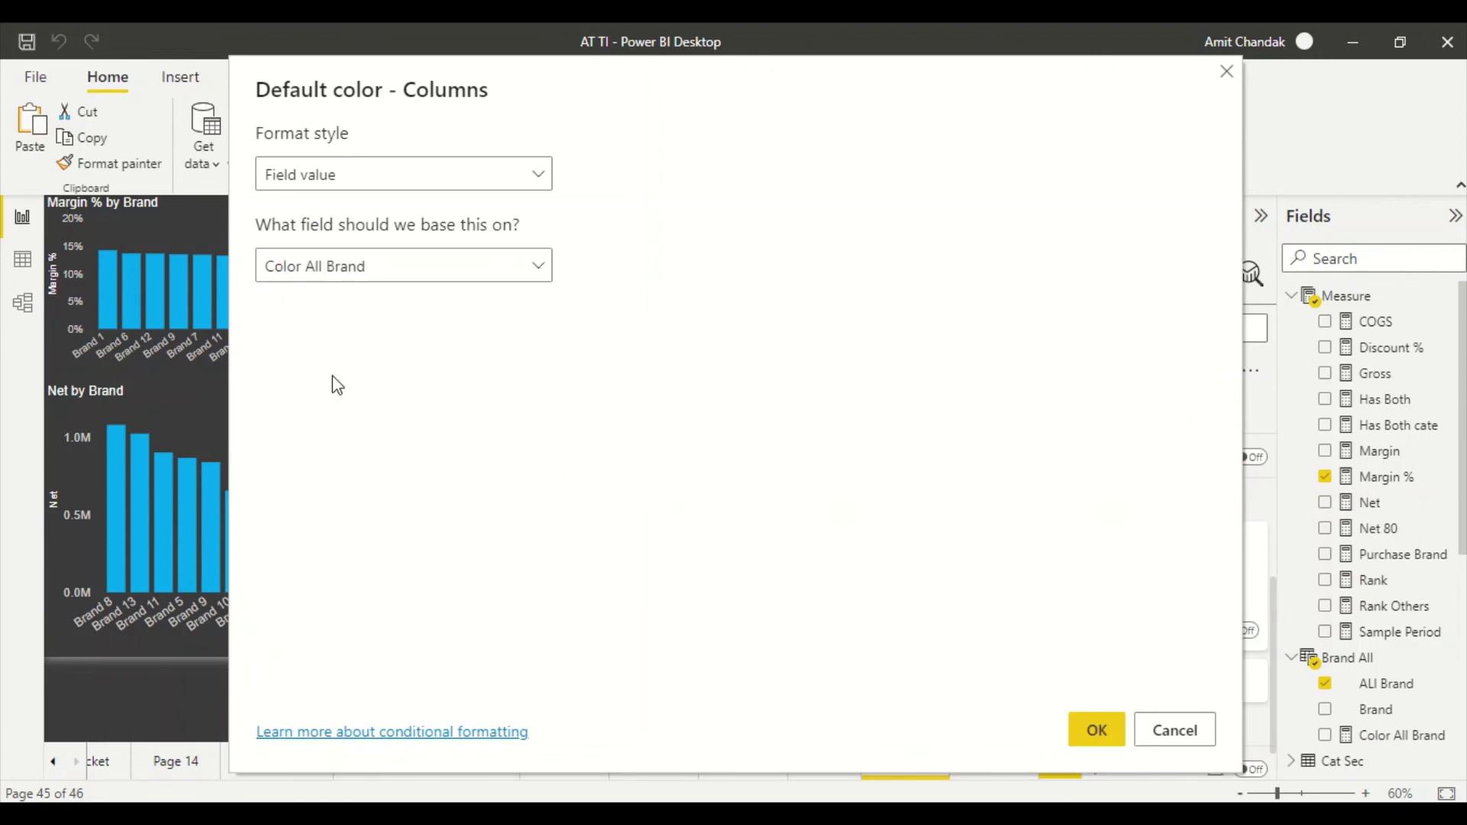
{"action": "left_click", "coordinate": [1116, 737]}
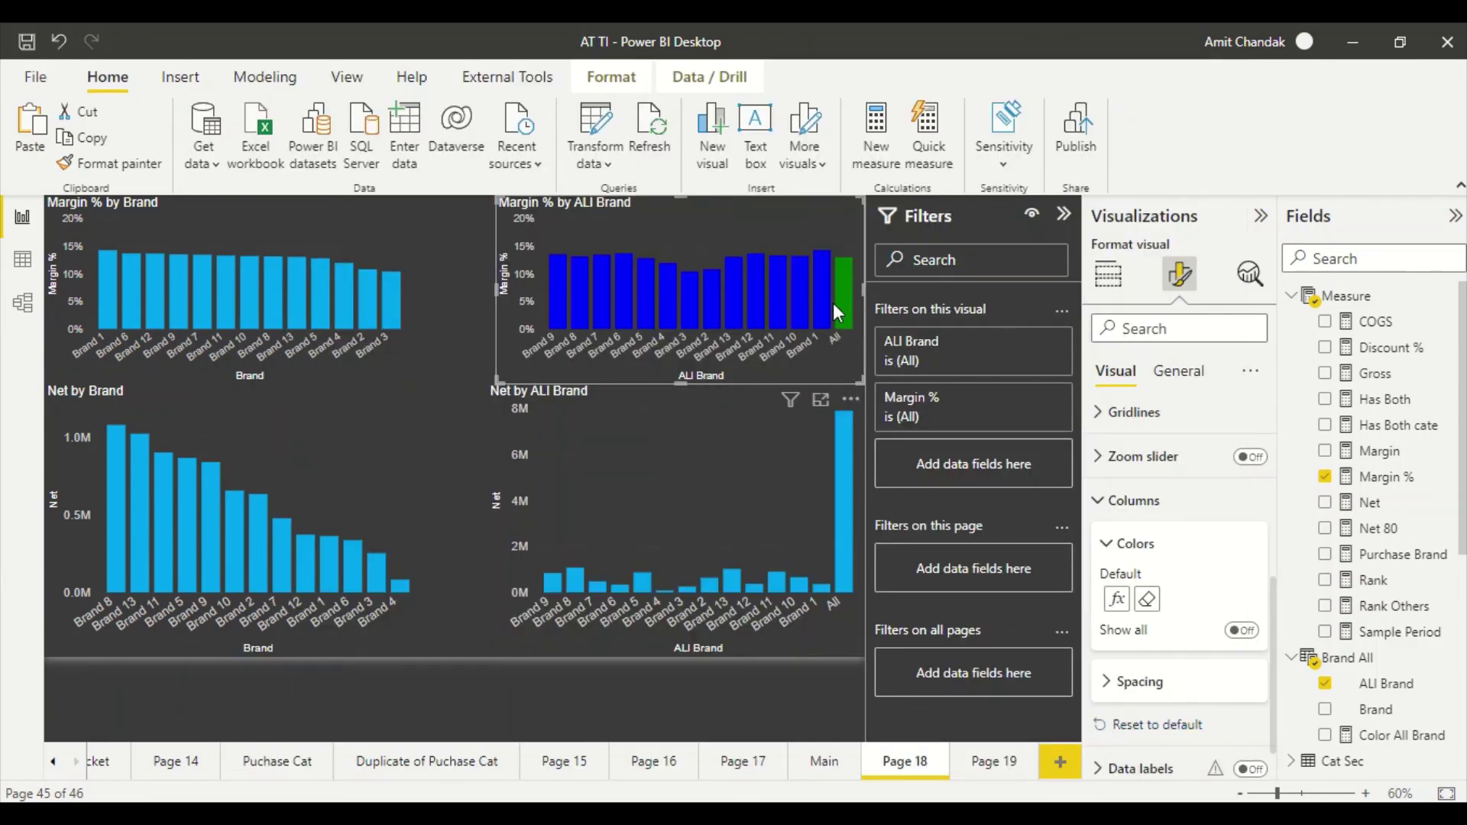
- Color the Net by ALl Brand chart's columns conditionally by Field value, based on the Color All Brand measure
{"action": "left_click", "coordinate": [746, 462]}
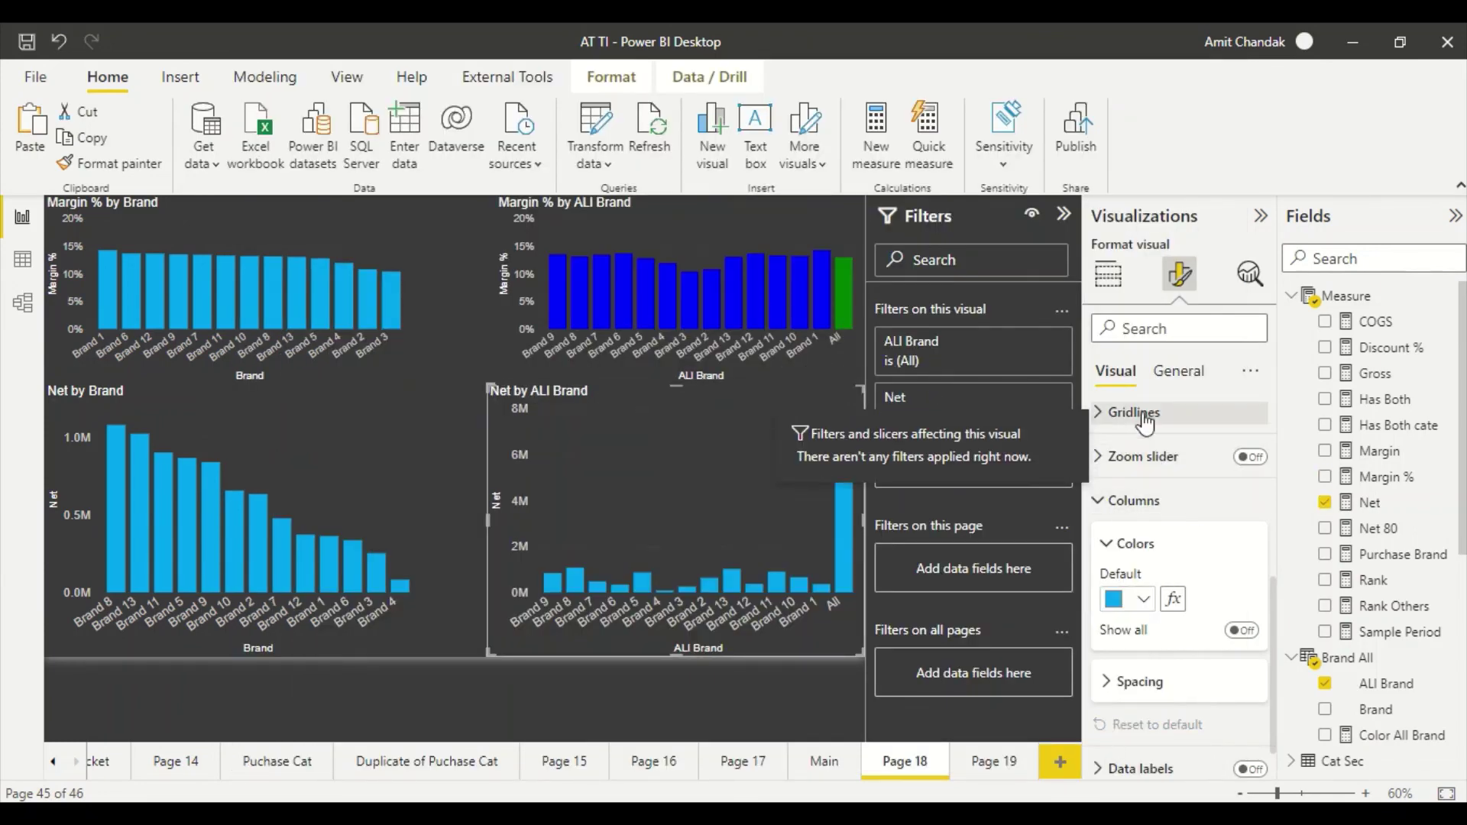
{"action": "left_click", "coordinate": [1173, 599]}
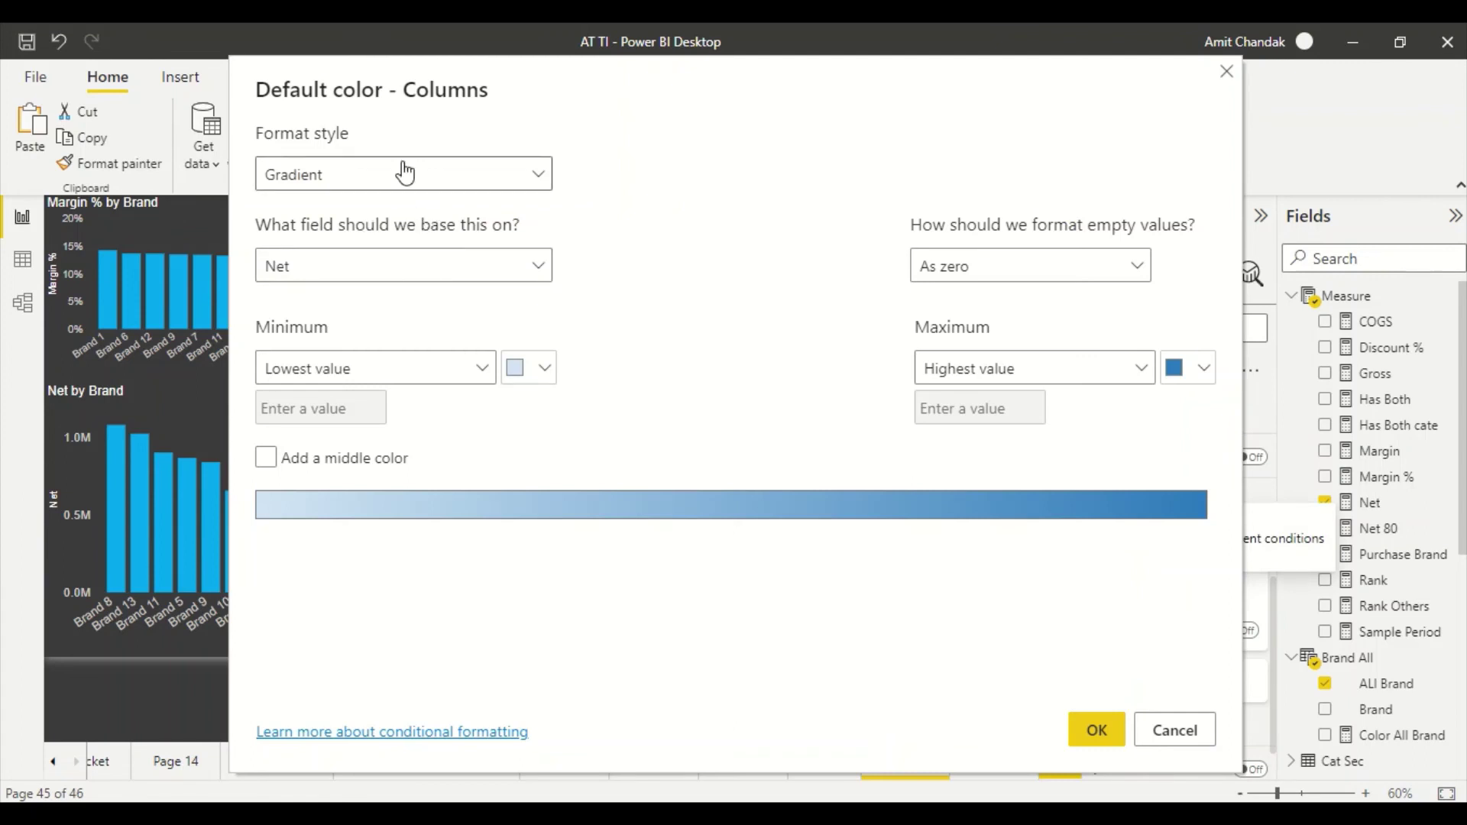
{"action": "left_click", "coordinate": [405, 173]}
{"action": "left_click", "coordinate": [307, 278]}
{"action": "left_click", "coordinate": [334, 283]}
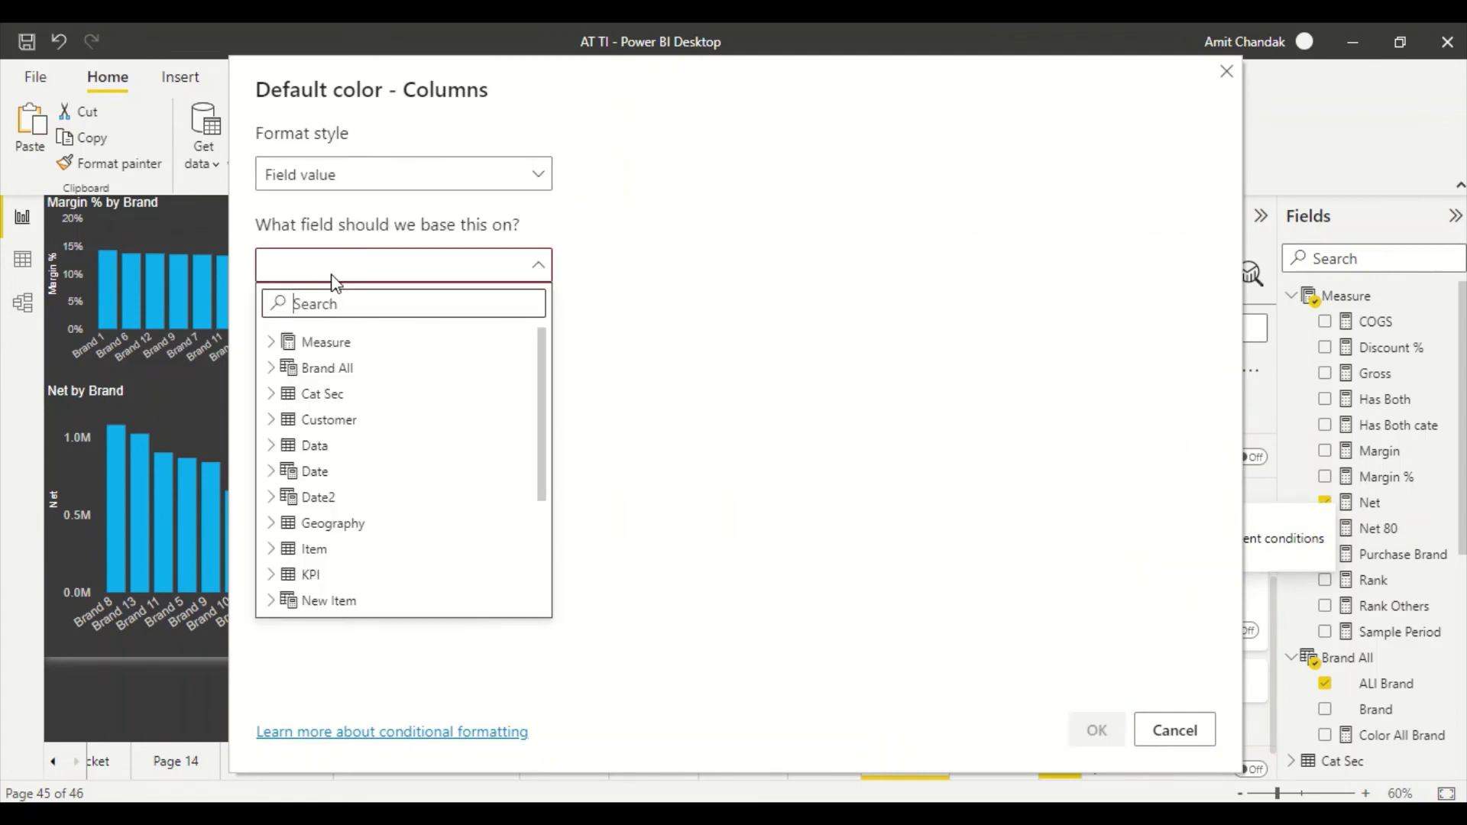
{"action": "type", "text": "color"}
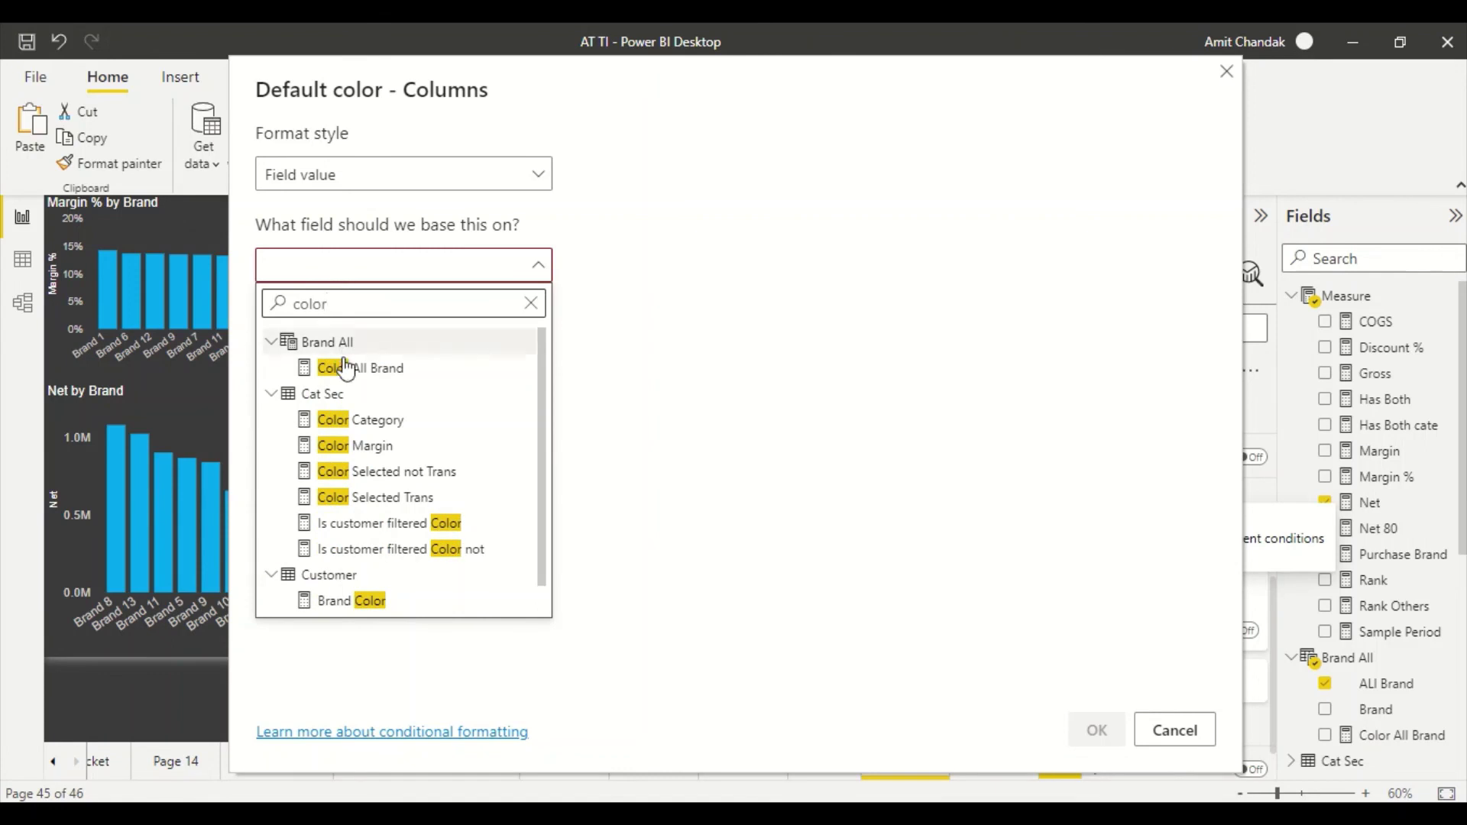
{"action": "left_click", "coordinate": [345, 368]}
{"action": "left_click", "coordinate": [1098, 732]}
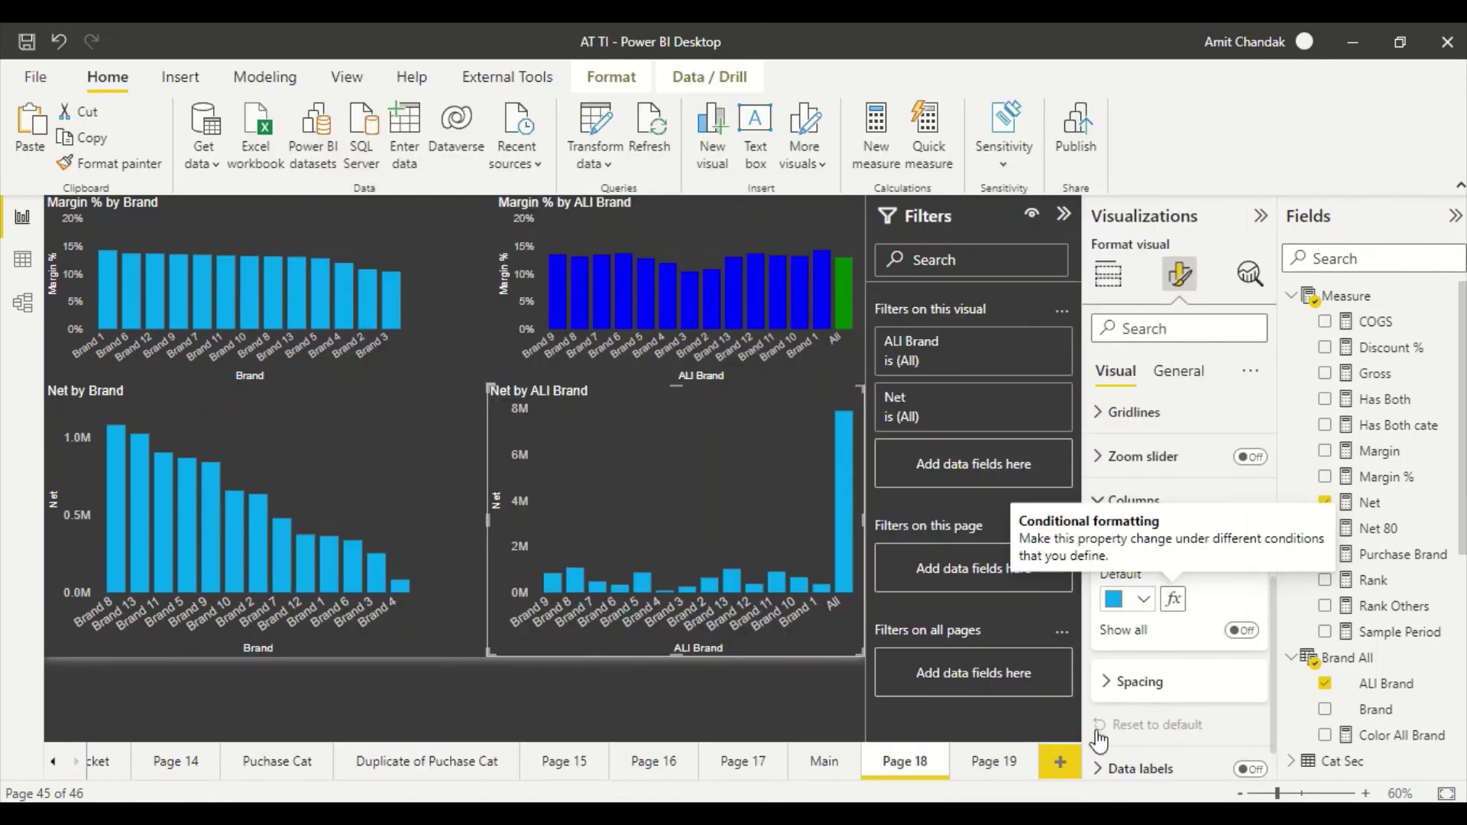